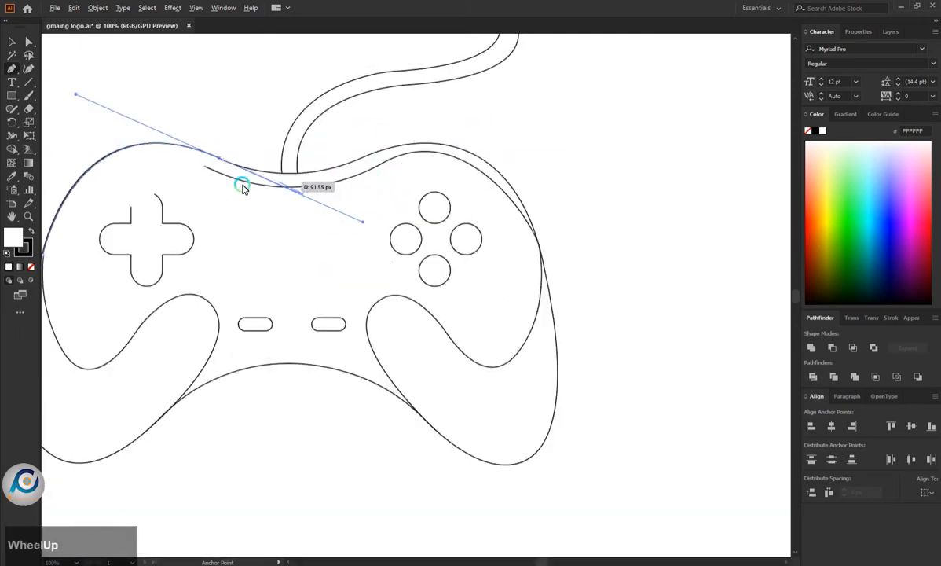
Set no fill with a black stroke and continue the Pen outline through the controller's central top dip to the right hump
{"action": "left_click", "coordinate": [26, 246]}
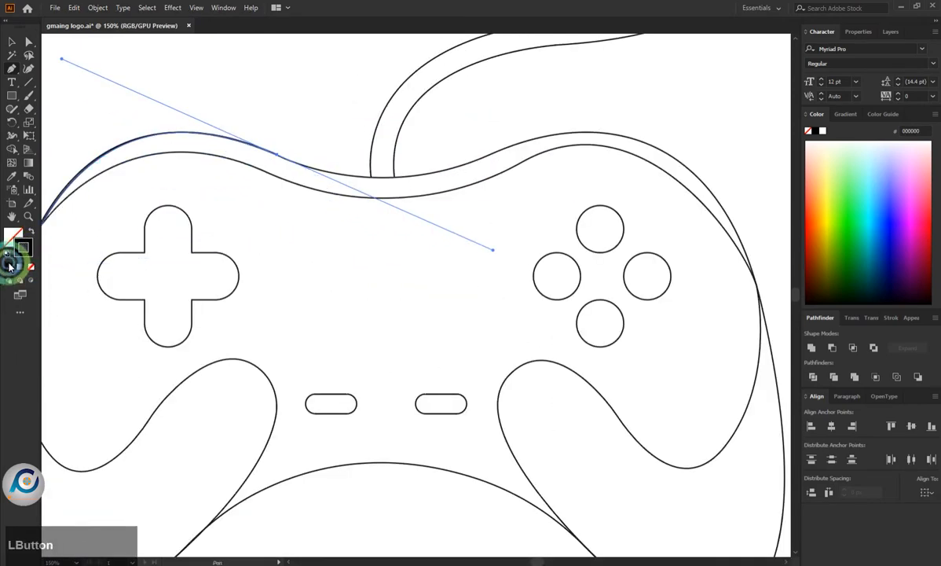
{"action": "left_click", "coordinate": [277, 157]}
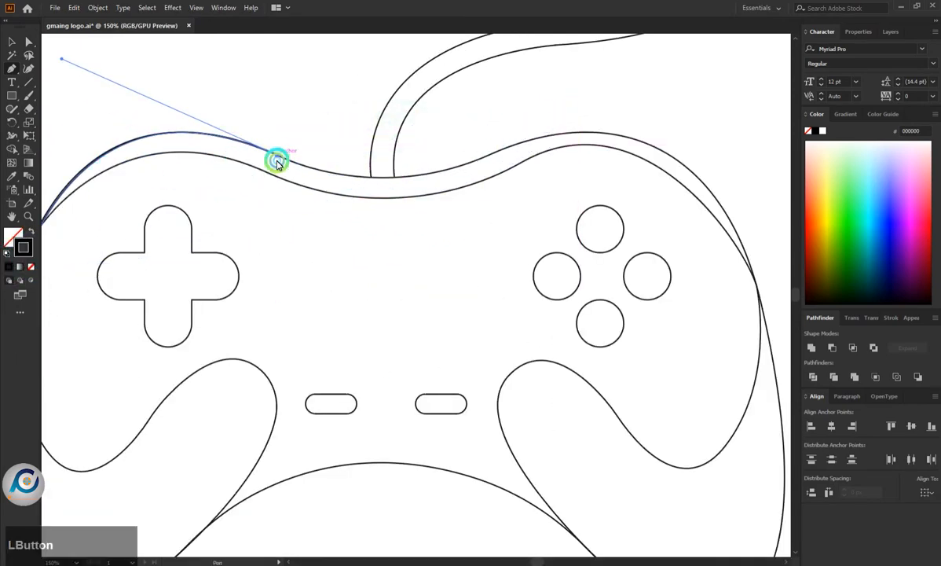
{"action": "scroll", "coordinate": [353, 147], "scroll_direction": "down", "scroll_amount": 2}
{"action": "scroll", "coordinate": [399, 196], "scroll_direction": "up", "scroll_amount": 4}
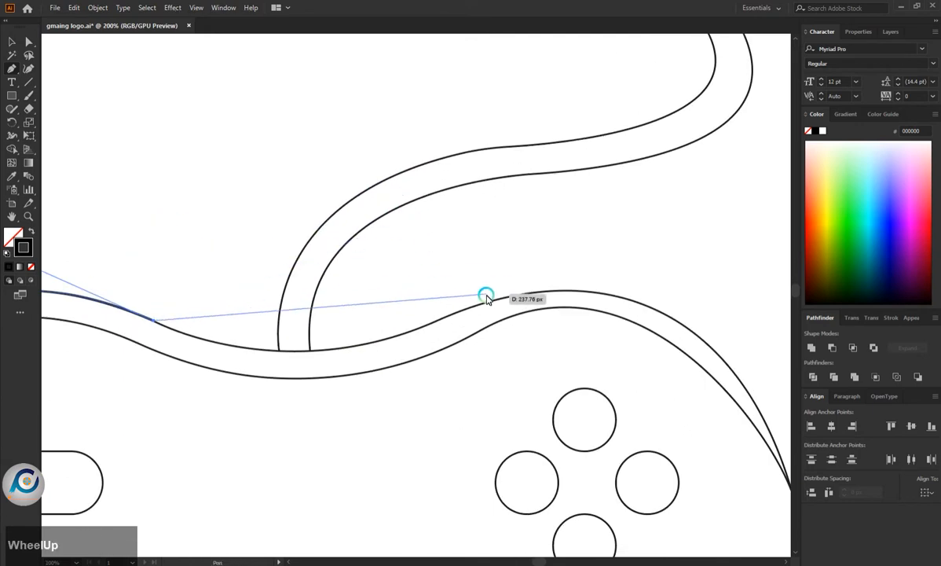
{"action": "left_click_drag", "start_coordinate": [466, 307], "coordinate": [630, 216]}
{"action": "key", "text": "ctrl+z"}
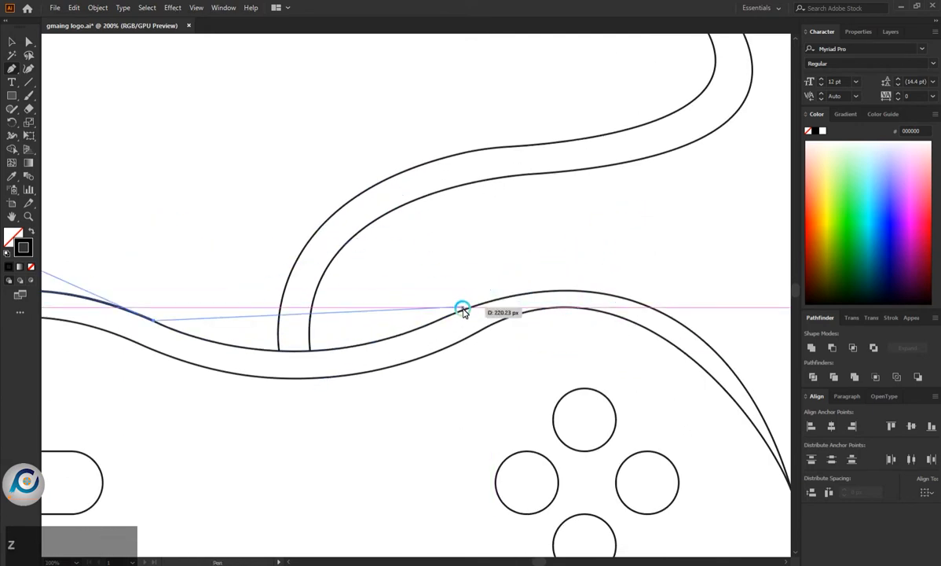
{"action": "left_click_drag", "start_coordinate": [461, 310], "coordinate": [632, 225]}
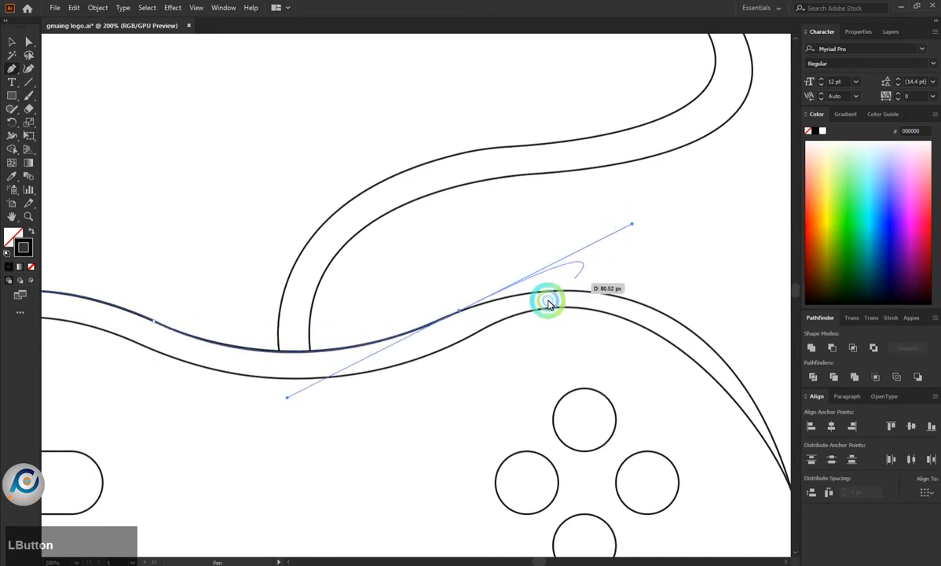
Trace the outline over the right hump to the controller's right side, with the end curve handle extended down toward the grip
{"action": "scroll", "coordinate": [361, 256], "scroll_direction": "down", "scroll_amount": 3}
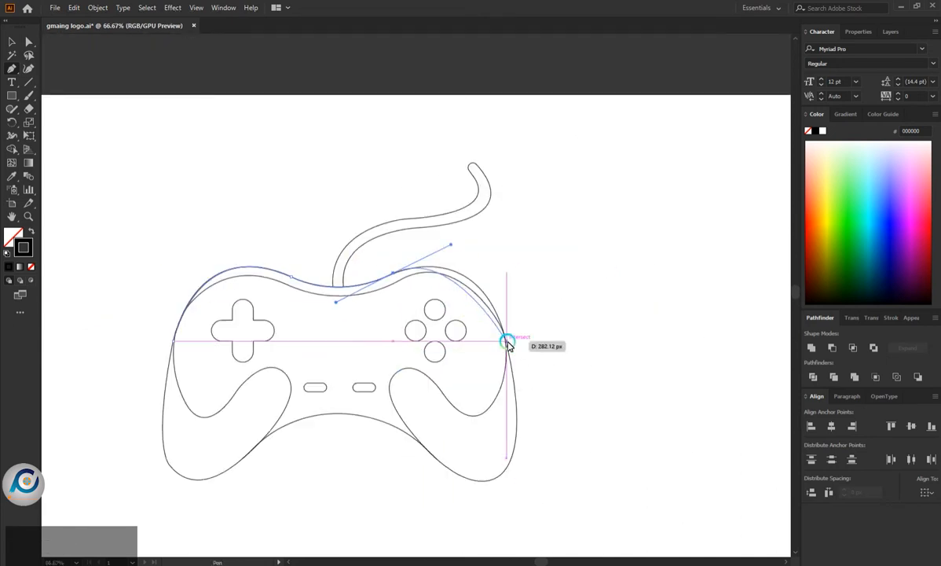
{"action": "left_click_drag", "start_coordinate": [506, 342], "coordinate": [515, 392]}
{"action": "key", "text": "ctrl+z"}
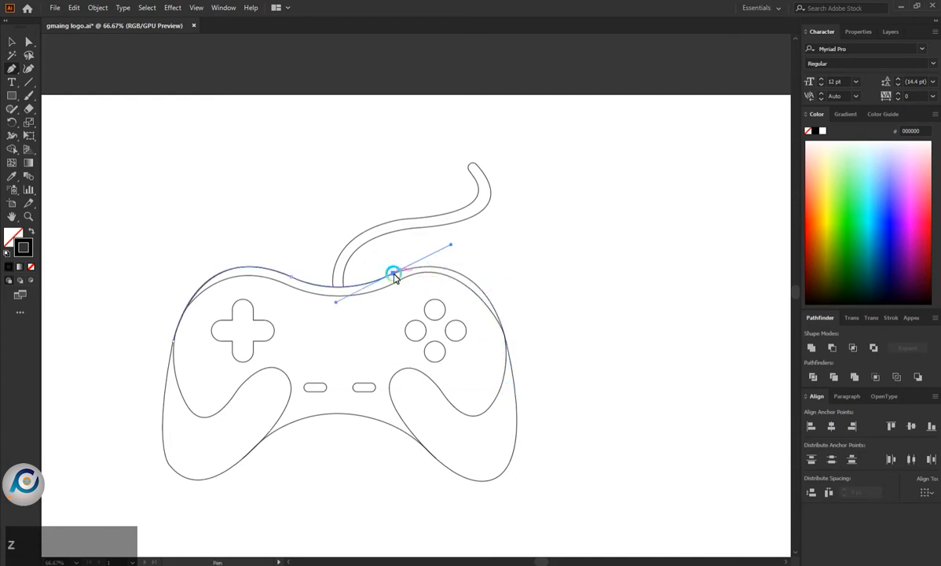
{"action": "left_click", "coordinate": [394, 273]}
{"action": "scroll", "coordinate": [449, 284], "scroll_direction": "up", "scroll_amount": 2}
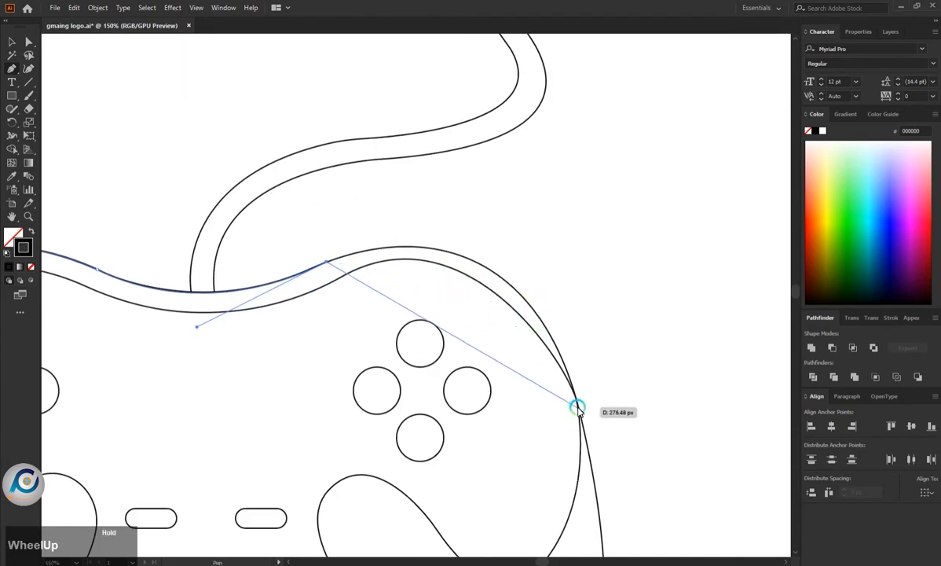
{"action": "left_click_drag", "start_coordinate": [578, 405], "coordinate": [574, 482]}
{"action": "scroll", "coordinate": [559, 456], "scroll_direction": "down", "scroll_amount": 2}
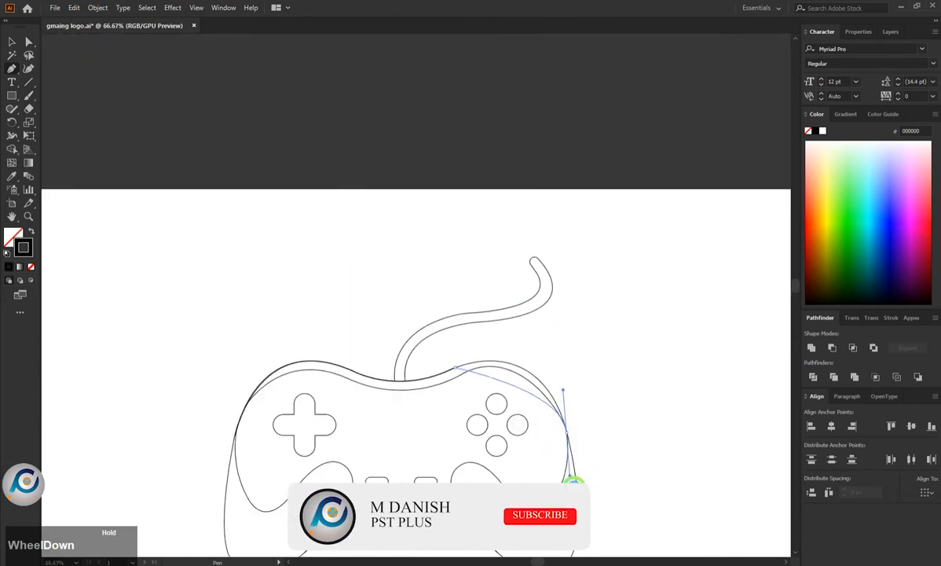
{"action": "left_click_drag", "start_coordinate": [592, 534], "coordinate": [593, 535]}
{"action": "scroll", "coordinate": [563, 472], "scroll_direction": "down", "scroll_amount": 4}
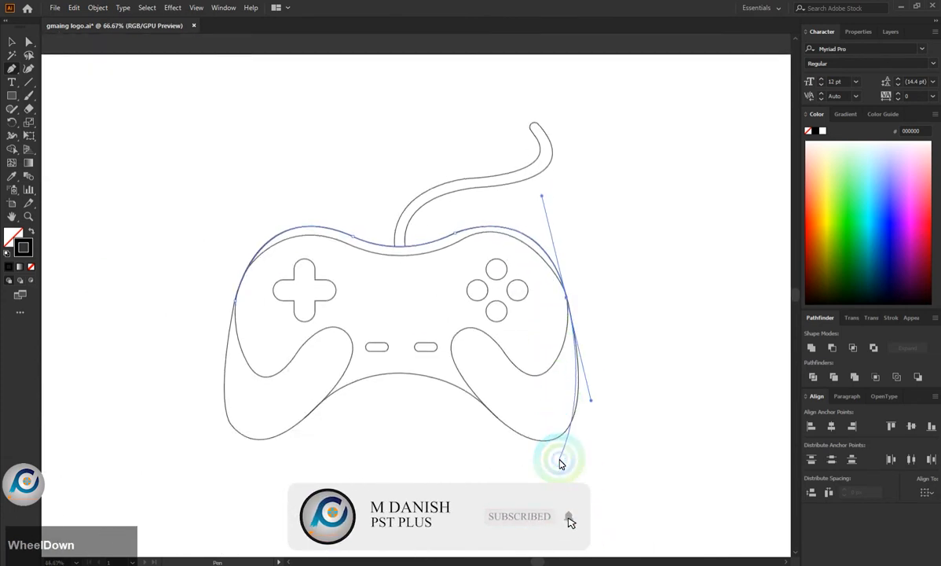
Trace the outline around the right grip to its base and turn that base anchor into a corner
{"action": "scroll", "coordinate": [523, 350], "scroll_direction": "up", "scroll_amount": 1}
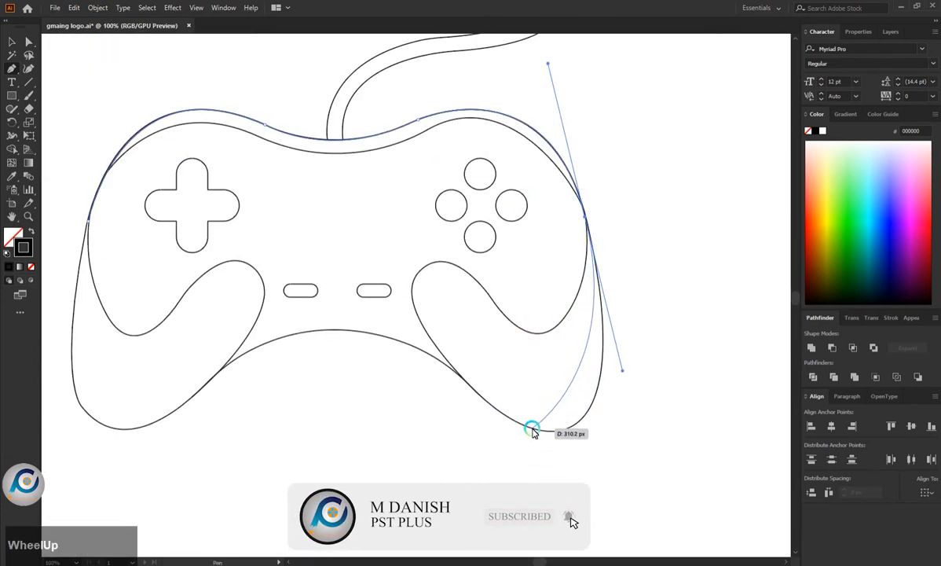
{"action": "left_click_drag", "start_coordinate": [532, 431], "coordinate": [462, 409]}
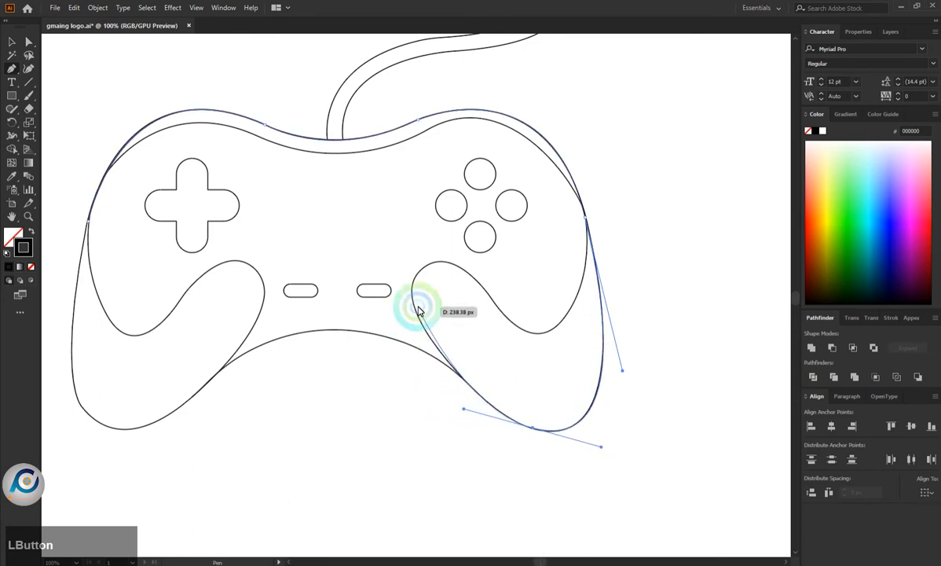
{"action": "left_click_drag", "start_coordinate": [532, 429], "coordinate": [425, 334]}
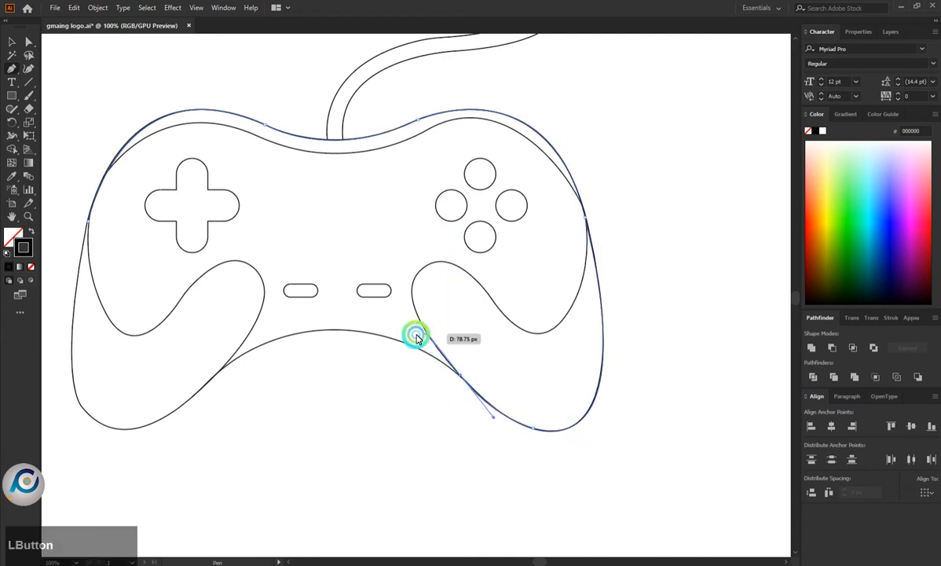
{"action": "left_click_drag", "start_coordinate": [208, 385], "coordinate": [113, 477]}
{"action": "key", "text": "ctrl+z"}
{"action": "key", "text": "ctrl+z"}
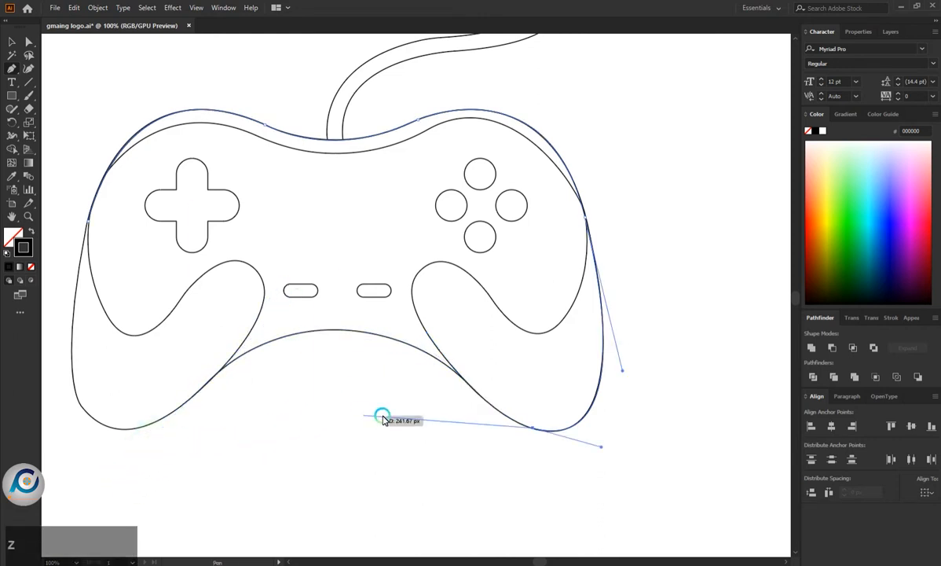
Trace the outline up the right grip's inner edge and across the bottom arch to the left grip
{"action": "left_click_drag", "start_coordinate": [465, 385], "coordinate": [426, 346]}
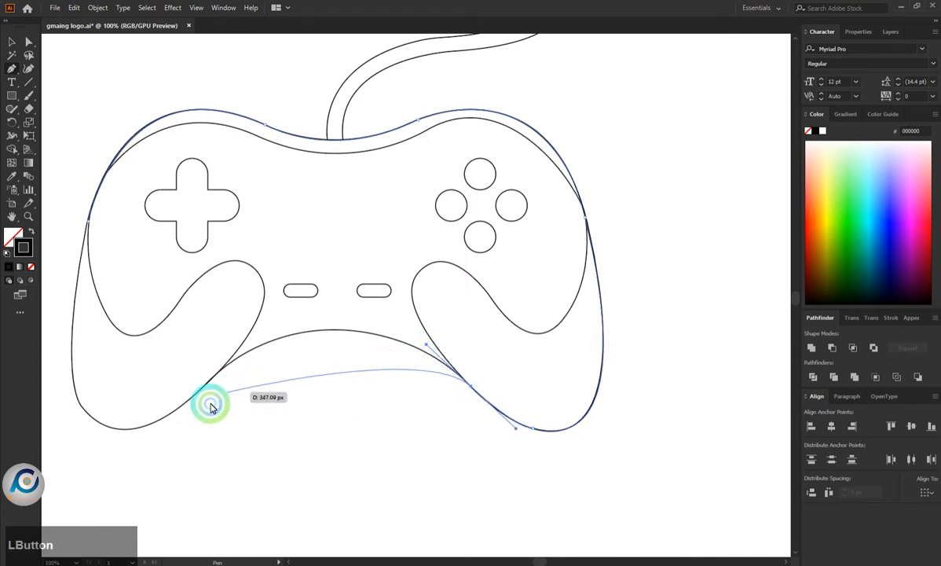
{"action": "left_click_drag", "start_coordinate": [217, 375], "coordinate": [102, 457]}
{"action": "scroll", "coordinate": [364, 420], "scroll_direction": "down", "scroll_amount": 2, "text": "alt"}
{"action": "scroll", "coordinate": [180, 386], "scroll_direction": "up", "scroll_amount": 3, "text": "alt"}
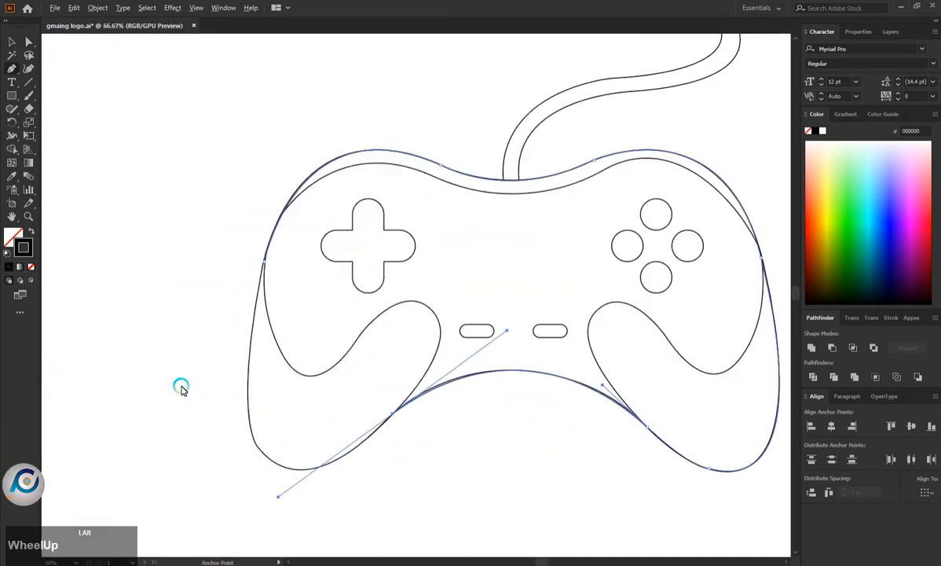
Trace the outline around the left grip, close it at the starting anchor on the left side and deselect the path
{"action": "left_click", "coordinate": [497, 429]}
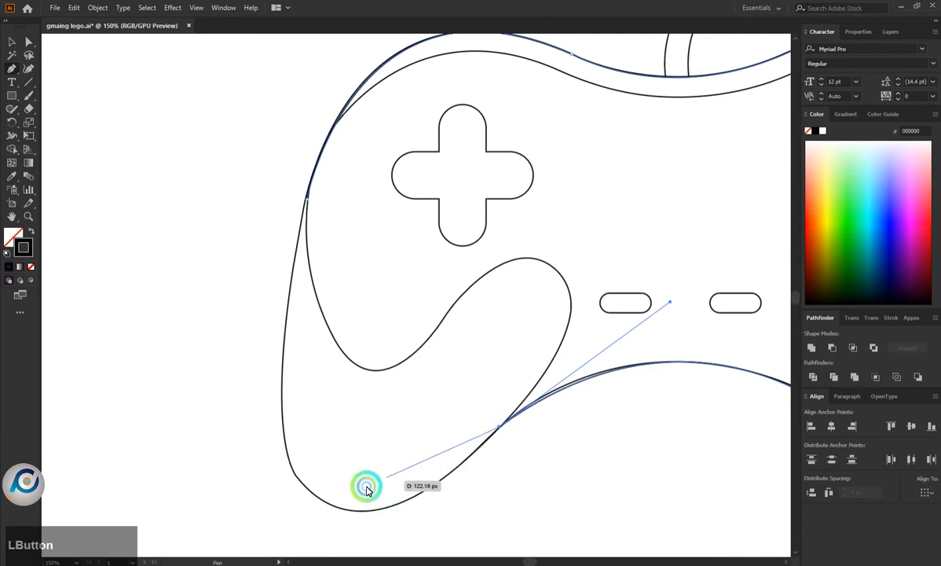
{"action": "left_click_drag", "start_coordinate": [321, 498], "coordinate": [242, 448]}
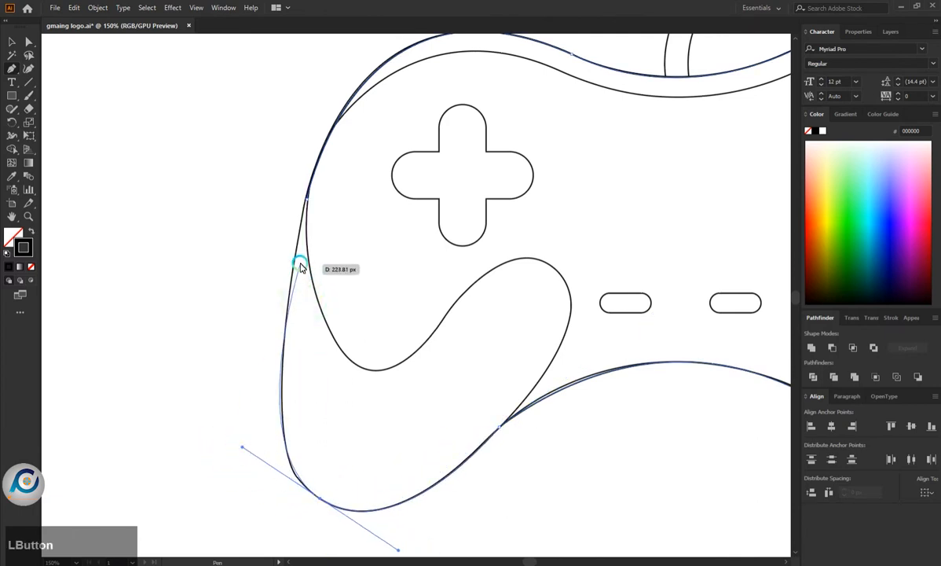
{"action": "left_click_drag", "start_coordinate": [307, 200], "coordinate": [313, 141]}
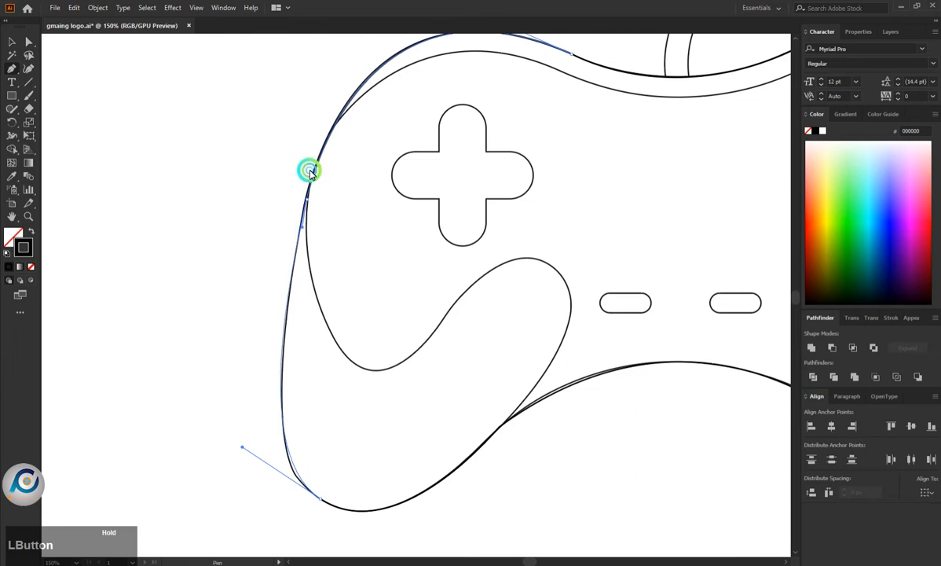
{"action": "left_click_drag", "start_coordinate": [309, 171], "coordinate": [310, 170]}
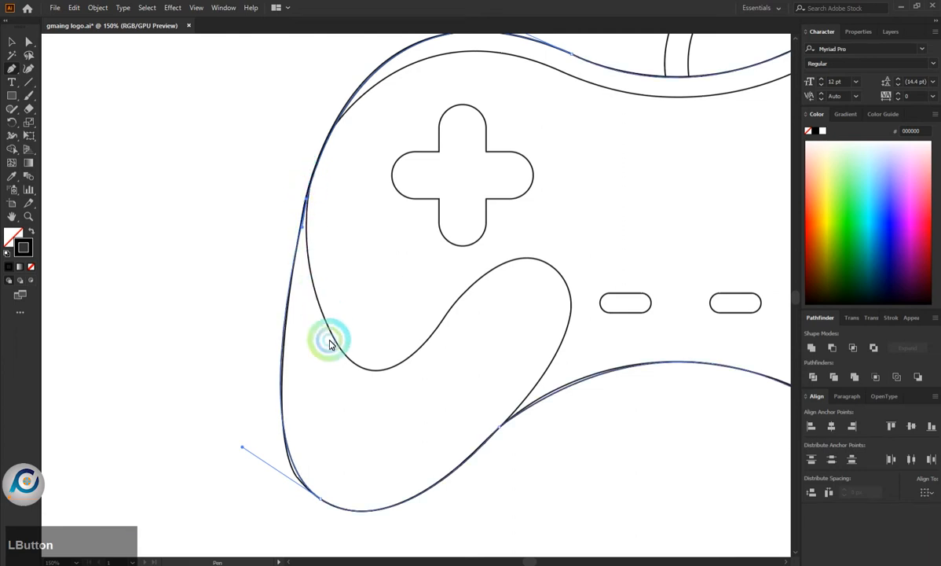
{"action": "left_click", "coordinate": [91, 190]}
{"action": "scroll", "coordinate": [202, 409], "scroll_direction": "down", "scroll_amount": 2}
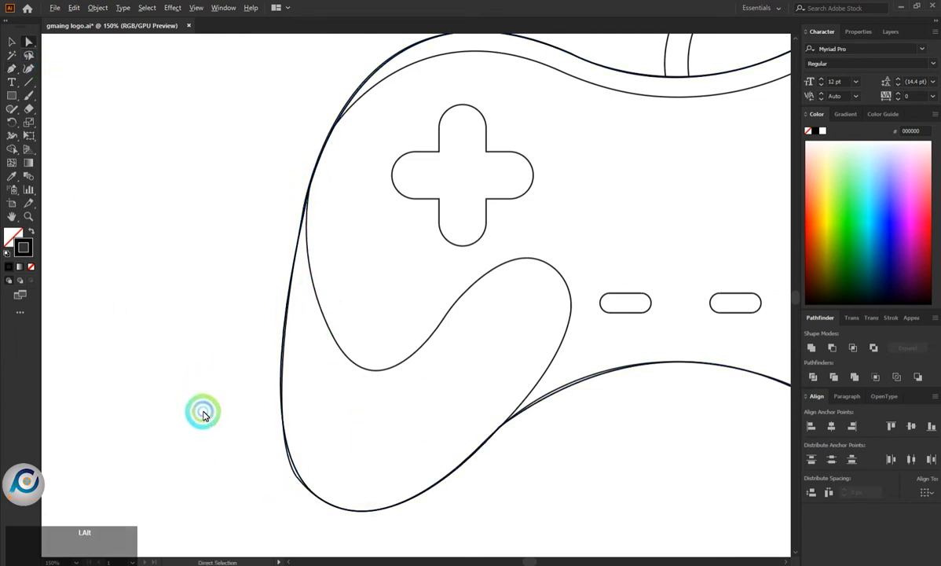
Start a new Pen path on the left shoulder and trace the faceplate's inner top line over the left hump
{"action": "scroll", "coordinate": [268, 370], "scroll_direction": "down", "scroll_amount": 1}
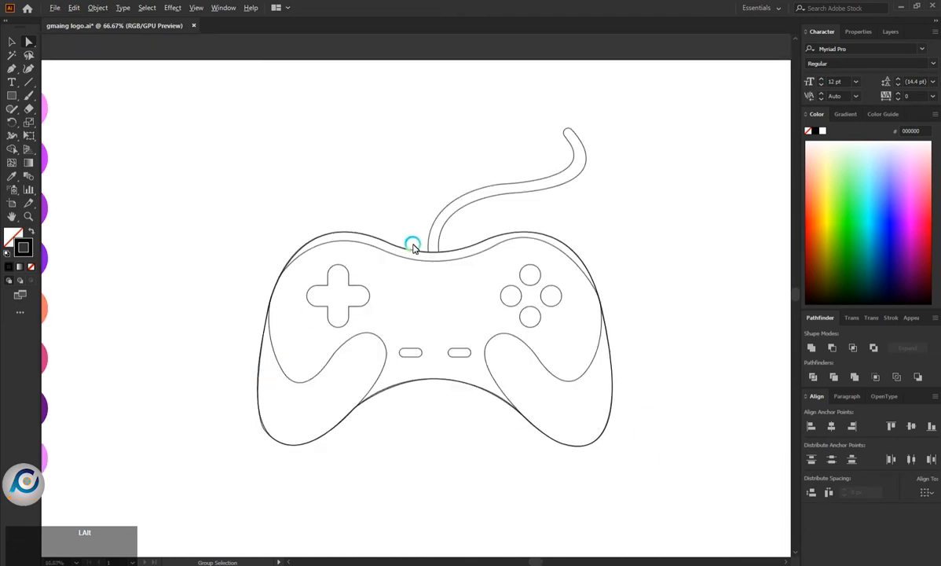
{"action": "scroll", "coordinate": [414, 248], "scroll_direction": "up", "scroll_amount": 1}
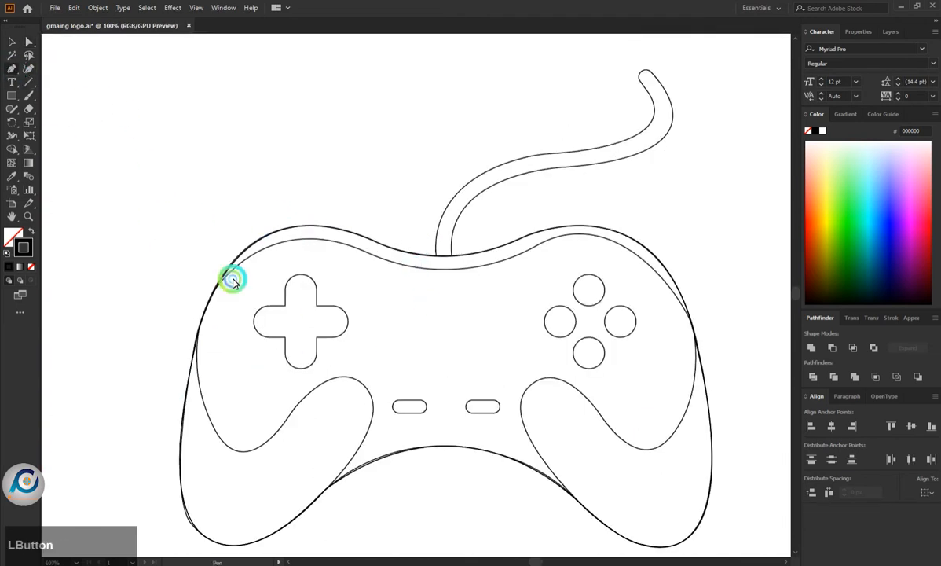
{"action": "left_click", "coordinate": [203, 307]}
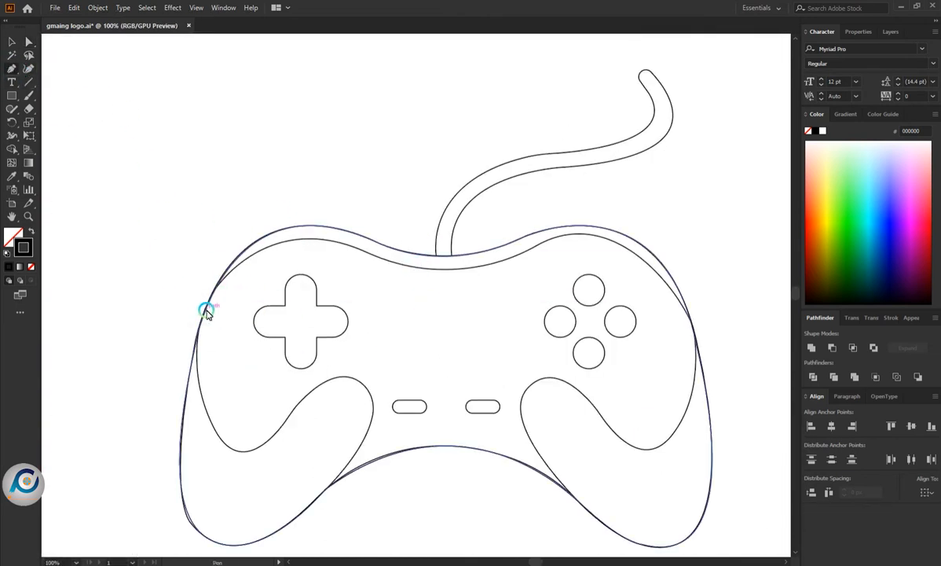
{"action": "left_click_drag", "start_coordinate": [375, 258], "coordinate": [490, 318]}
{"action": "key", "text": "ctrl+z"}
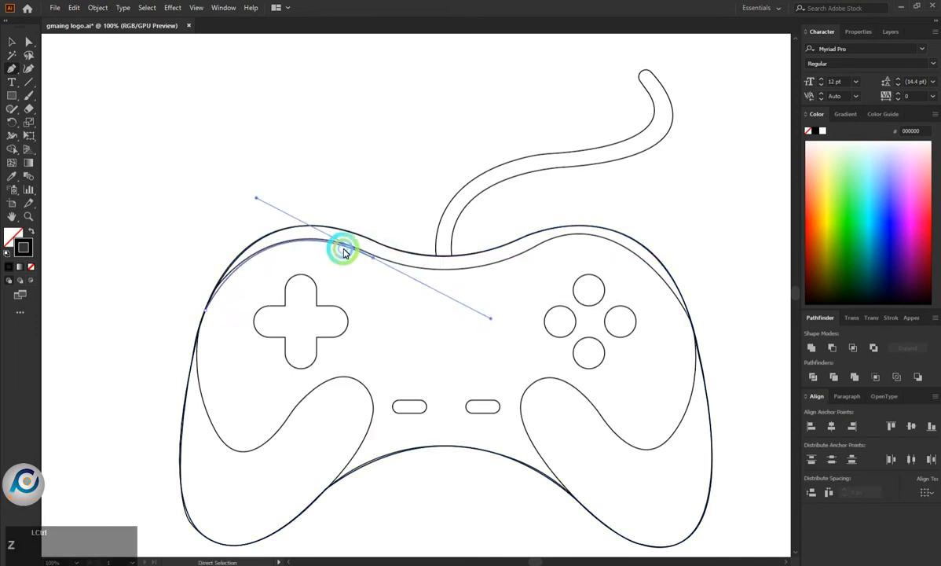
{"action": "left_click_drag", "start_coordinate": [342, 245], "coordinate": [440, 271]}
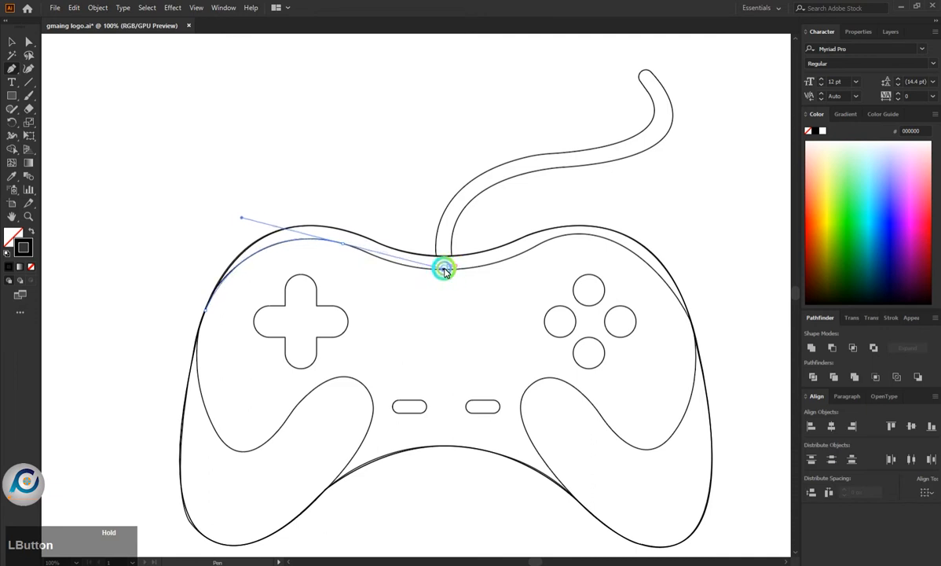
{"action": "left_click_drag", "start_coordinate": [444, 269], "coordinate": [444, 269]}
{"action": "left_click_drag", "start_coordinate": [530, 249], "coordinate": [630, 209]}
{"action": "key", "text": "ctrl+z"}
Trace the faceplate's inner top line down from the left hump and across the central dip below the cable
{"action": "scroll", "coordinate": [426, 287], "scroll_direction": "up", "scroll_amount": 2}
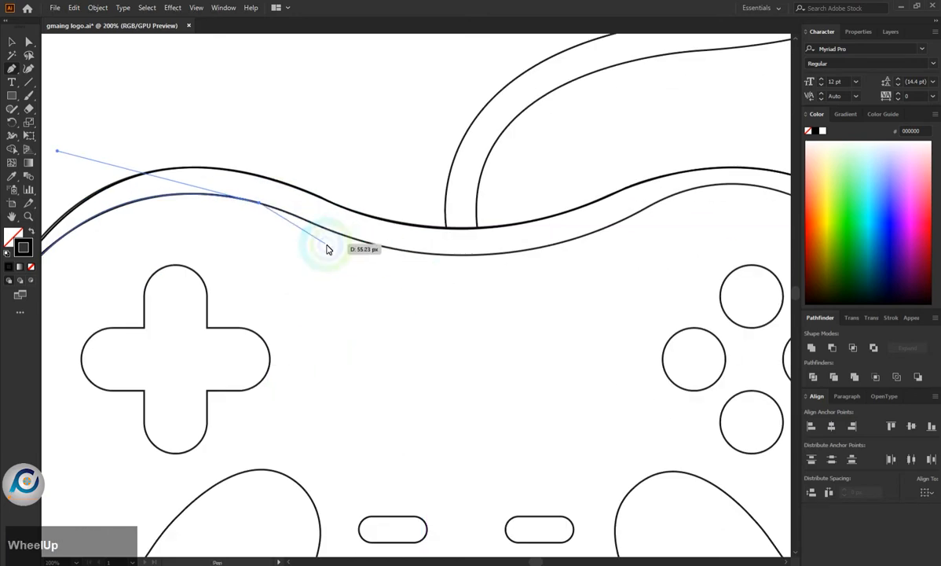
{"action": "scroll", "coordinate": [430, 336], "scroll_direction": "down", "scroll_amount": 1}
{"action": "scroll", "coordinate": [531, 264], "scroll_direction": "up", "scroll_amount": 1}
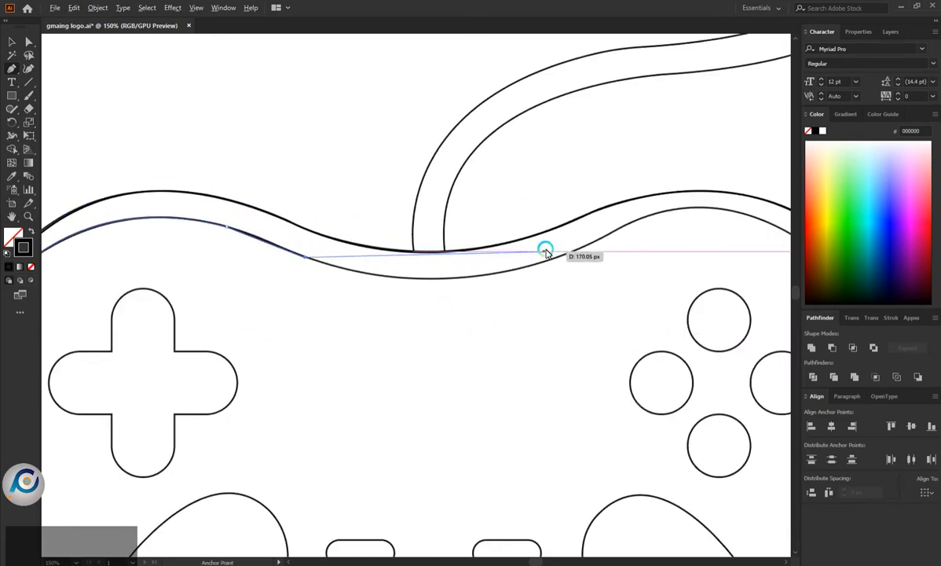
{"action": "left_click_drag", "start_coordinate": [581, 248], "coordinate": [721, 185]}
{"action": "scroll", "coordinate": [418, 321], "scroll_direction": "down", "scroll_amount": 3}
{"action": "scroll", "coordinate": [527, 308], "scroll_direction": "up", "scroll_amount": 3}
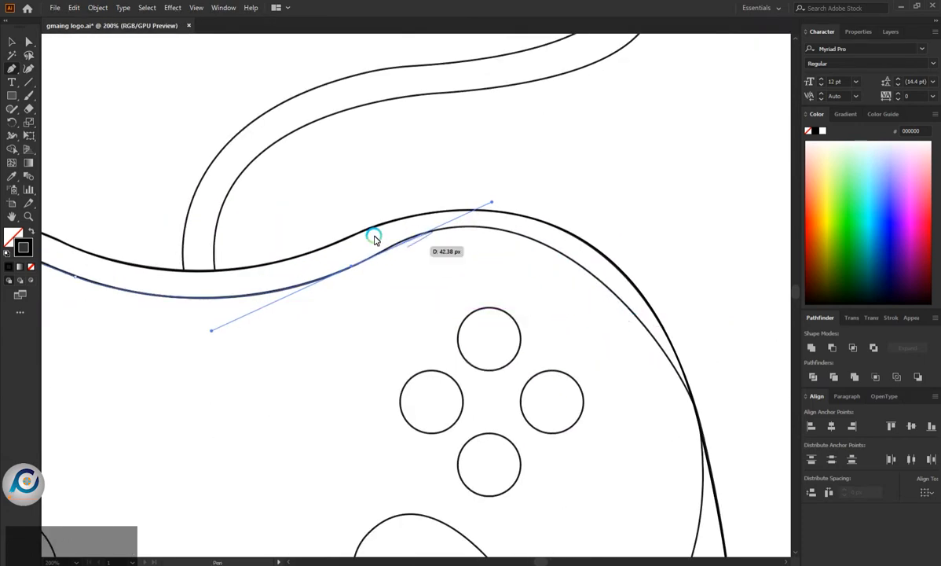
Trace the faceplate's inner top line over the right hump to the controller's right side and end the path
{"action": "left_click", "coordinate": [356, 264]}
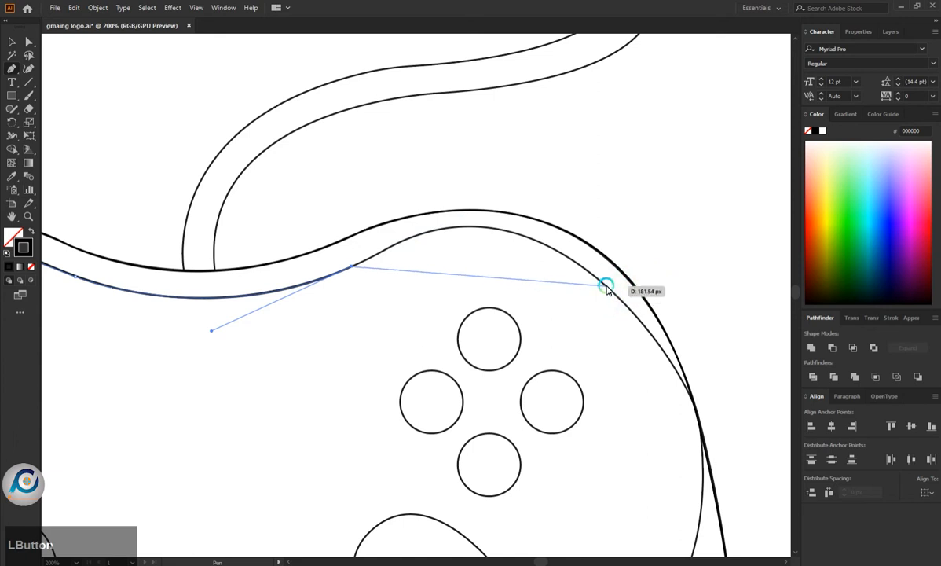
{"action": "left_click_drag", "start_coordinate": [605, 283], "coordinate": [732, 406]}
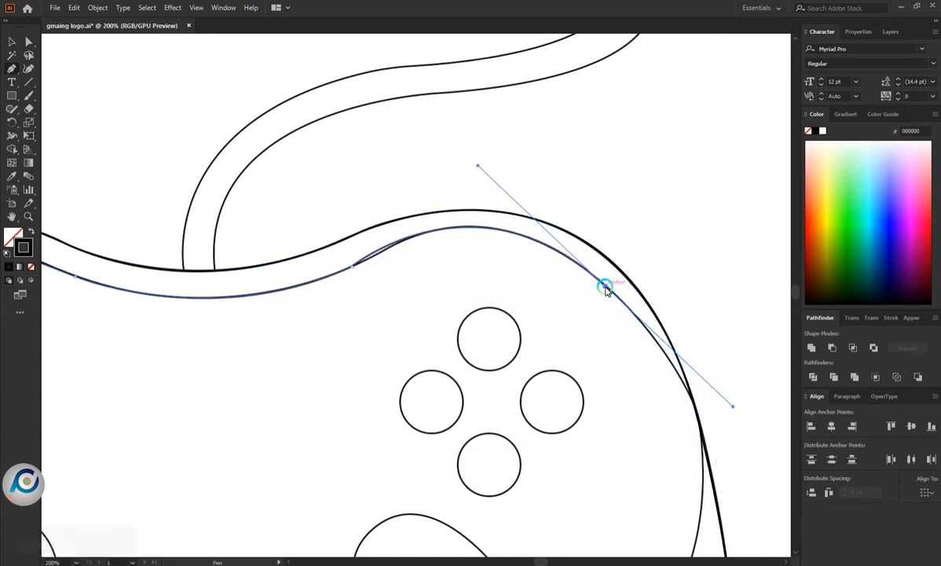
{"action": "left_click_drag", "start_coordinate": [605, 287], "coordinate": [700, 485]}
{"action": "key", "text": "Escape"}
Reshape the faceplate's inner top line between the central dip and right hump to match the drawing, and deselect it
{"action": "scroll", "coordinate": [645, 411], "scroll_direction": "down", "scroll_amount": 1}
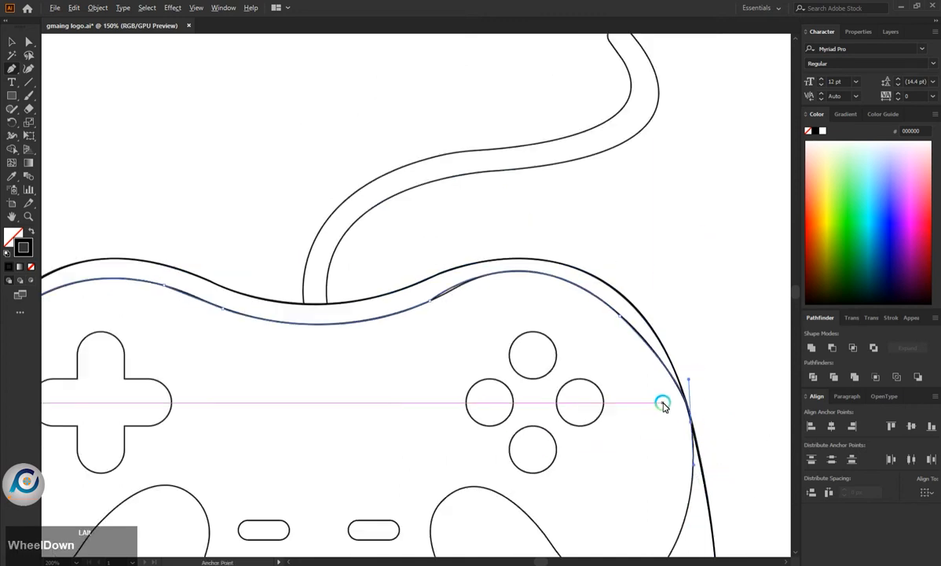
{"action": "scroll", "coordinate": [676, 413], "scroll_direction": "down", "scroll_amount": 1}
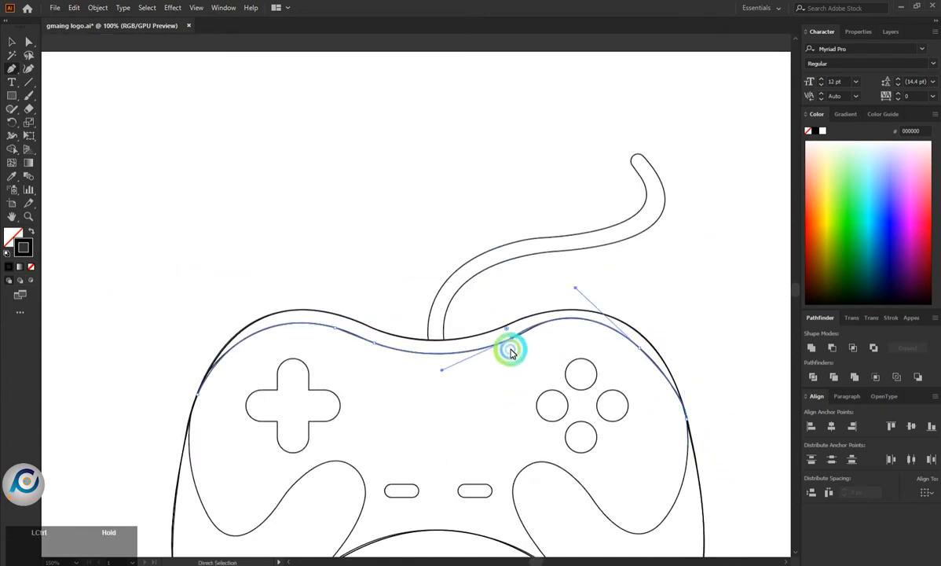
{"action": "left_click_drag", "start_coordinate": [508, 328], "coordinate": [305, 159]}
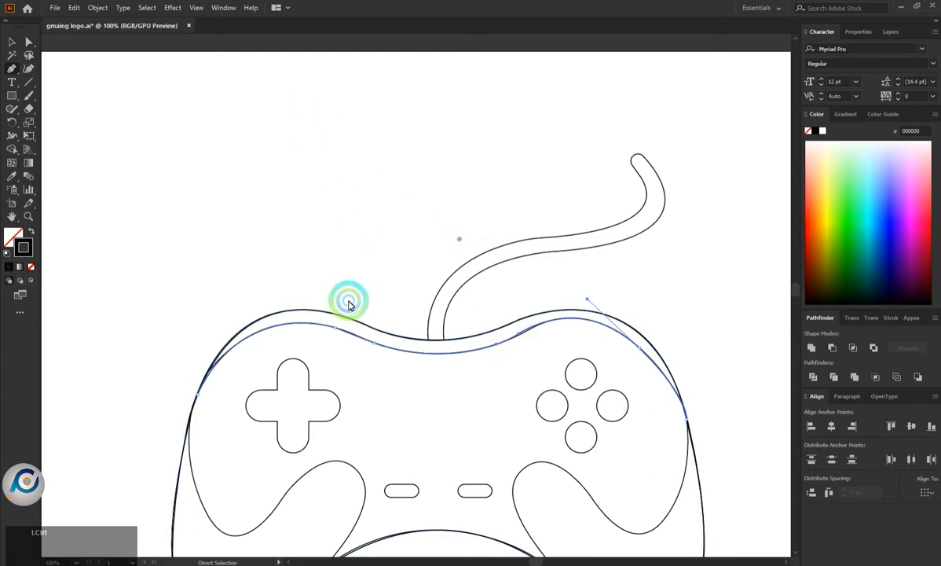
{"action": "left_click", "coordinate": [339, 329]}
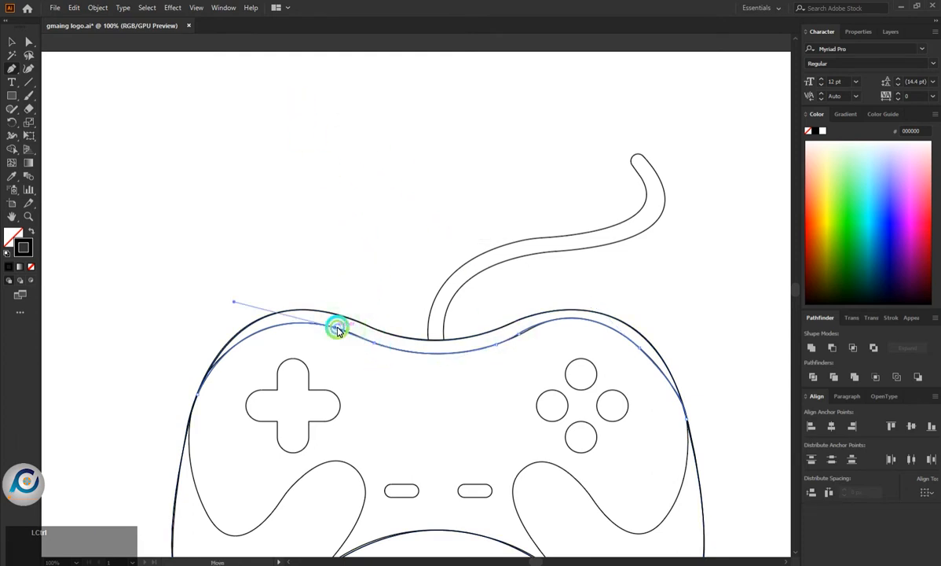
{"action": "scroll", "coordinate": [522, 344], "scroll_direction": "up", "scroll_amount": 2, "text": "alt"}
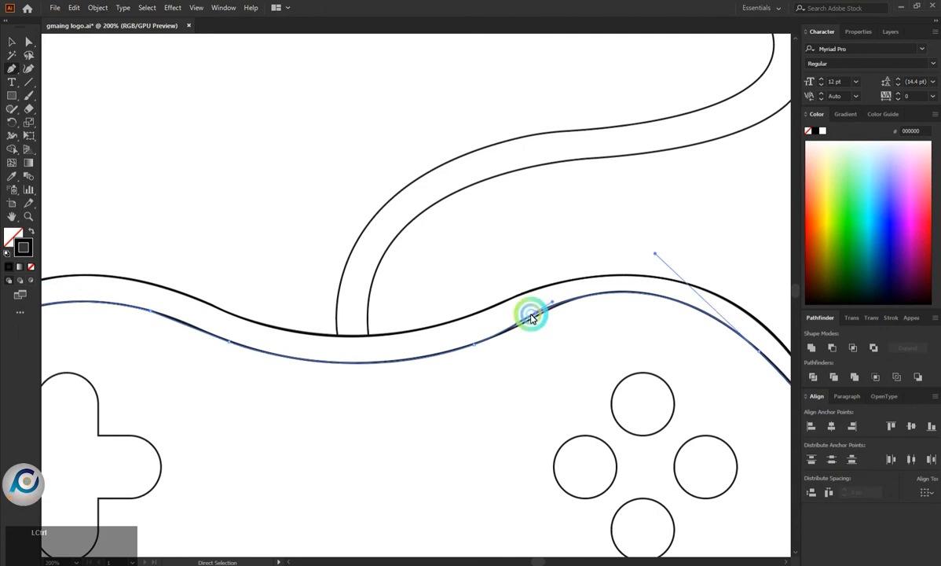
{"action": "left_click_drag", "start_coordinate": [517, 324], "coordinate": [532, 333]}
{"action": "left_click", "coordinate": [525, 355]}
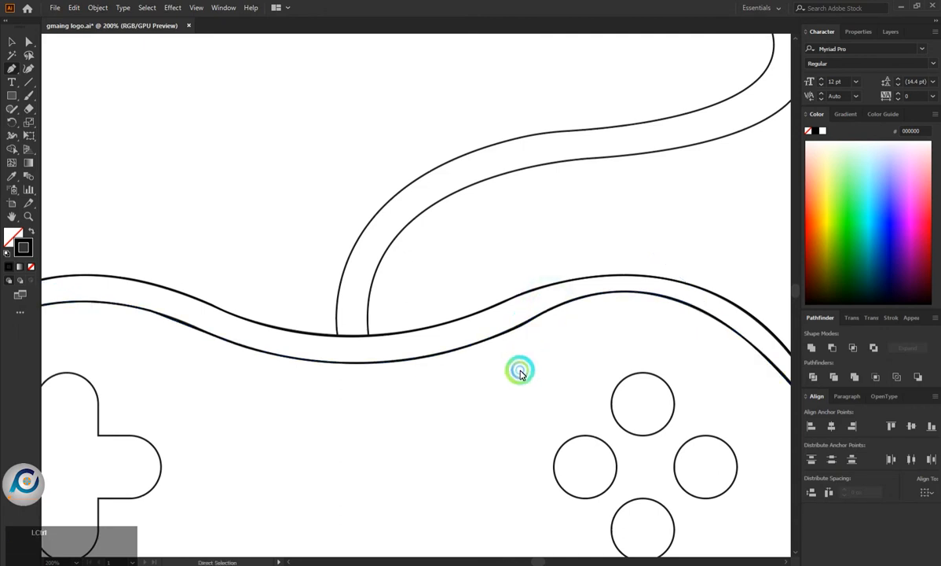
Select the inner top line and smooth it with the Smooth Tool from the central dip toward the right hump
{"action": "scroll", "coordinate": [487, 361], "scroll_direction": "down", "scroll_amount": 1, "text": "alt"}
{"action": "left_click", "coordinate": [510, 338], "text": "ctrl"}
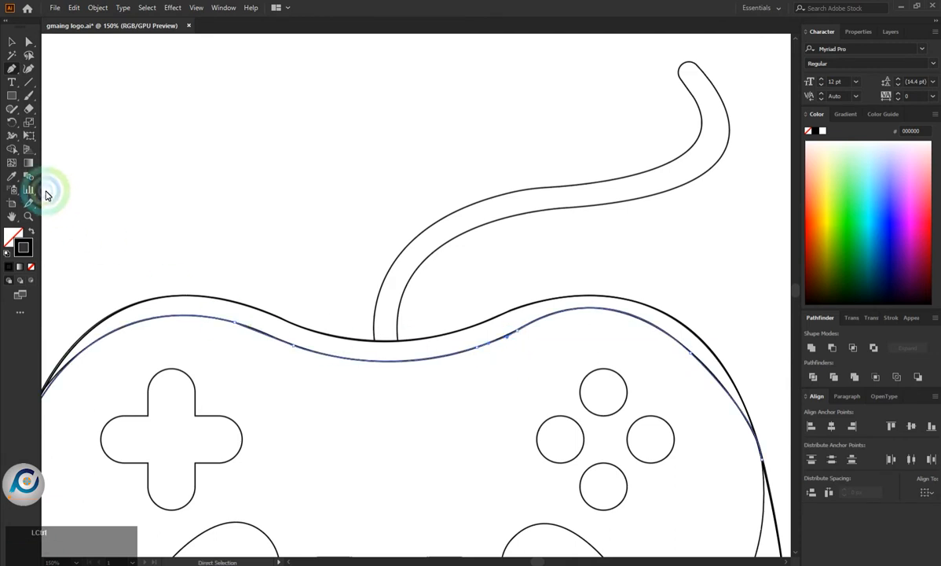
{"action": "right_click", "coordinate": [14, 112]}
{"action": "left_click", "coordinate": [36, 124]}
{"action": "right_click", "coordinate": [13, 112]}
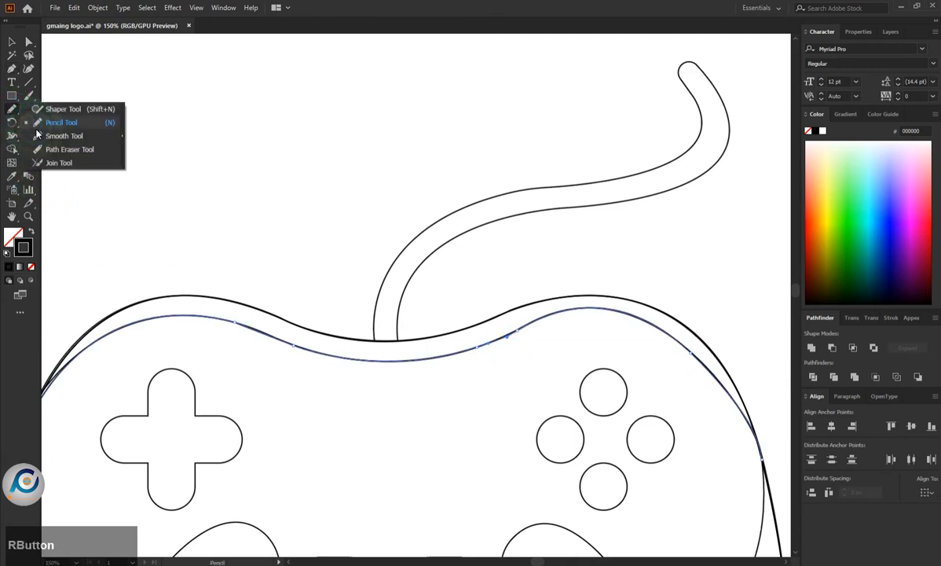
{"action": "left_click", "coordinate": [52, 135]}
{"action": "mouse_move", "coordinate": [346, 311]}
{"action": "left_mouse_down"}
{"action": "mouse_move", "coordinate": [521, 332]}
{"action": "mouse_move", "coordinate": [461, 349]}
{"action": "mouse_move", "coordinate": [510, 360]}
{"action": "left_mouse_up"}
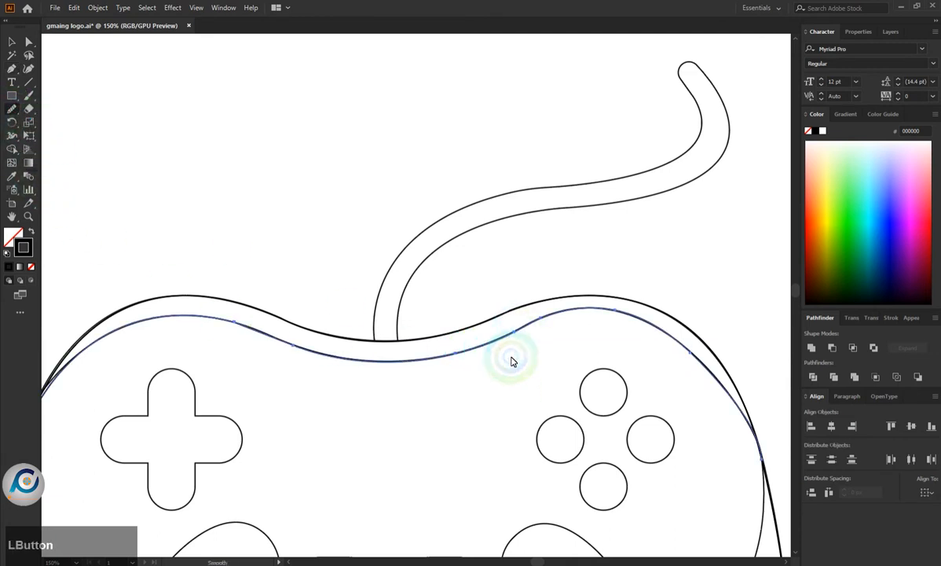
Start a new Pen path on the controller's left side and trace the faceplate's left edge down to its lower bend
{"action": "scroll", "coordinate": [509, 370], "scroll_direction": "down", "scroll_amount": 2, "text": "alt"}
{"action": "scroll", "coordinate": [509, 371], "scroll_direction": "down", "scroll_amount": 1}
{"action": "scroll", "coordinate": [474, 378], "scroll_direction": "up", "scroll_amount": 1, "text": "alt"}
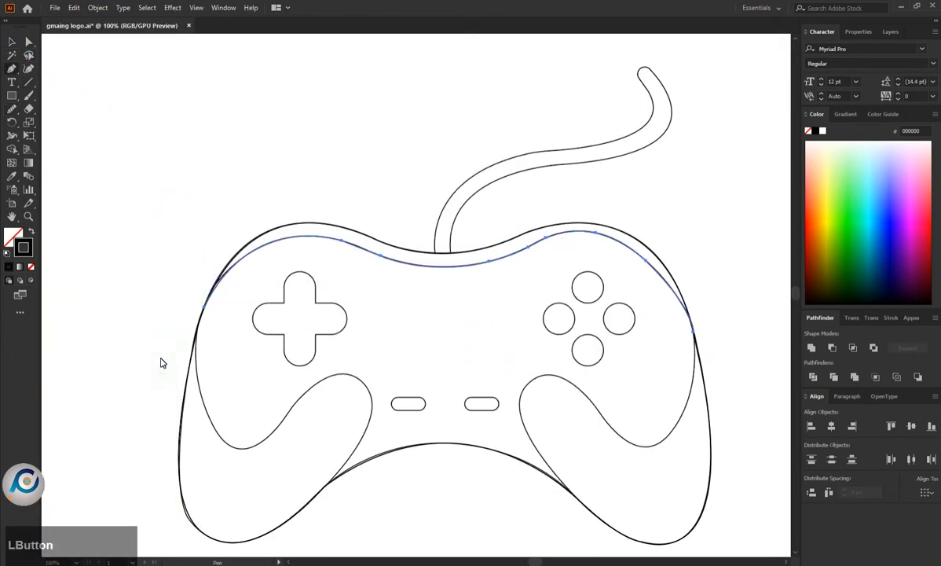
{"action": "left_click_drag", "start_coordinate": [195, 326], "coordinate": [297, 453]}
{"action": "key", "text": "ctrl+z"}
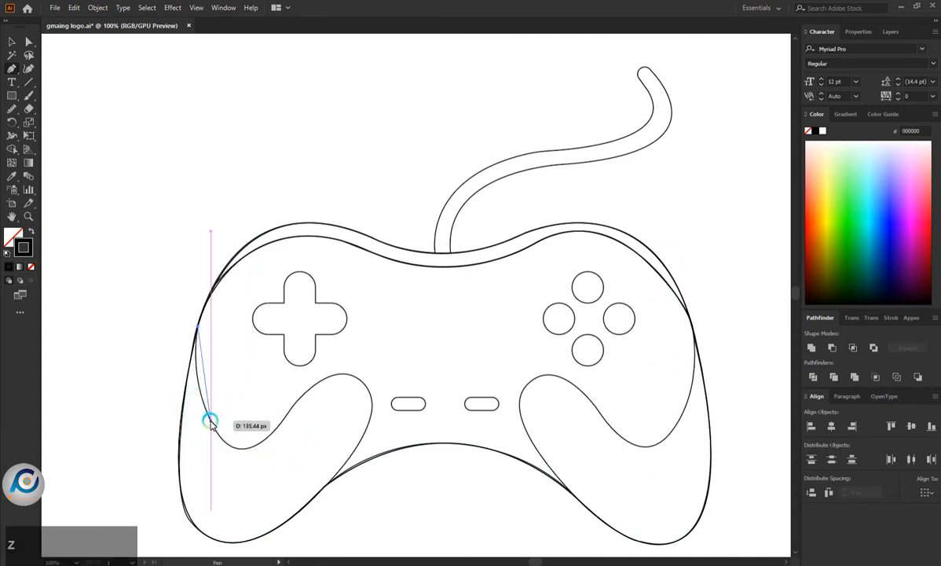
{"action": "scroll", "coordinate": [207, 429], "scroll_direction": "up", "scroll_amount": 3}
{"action": "left_click_drag", "start_coordinate": [227, 430], "coordinate": [313, 319]}
Continue the left grip line around the faceplate's lower lobe and up to the point below the D-pad
{"action": "scroll", "coordinate": [306, 483], "scroll_direction": "down", "scroll_amount": 3}
{"action": "scroll", "coordinate": [312, 318], "scroll_direction": "down", "scroll_amount": 2}
{"action": "scroll", "coordinate": [363, 209], "scroll_direction": "up", "scroll_amount": 1}
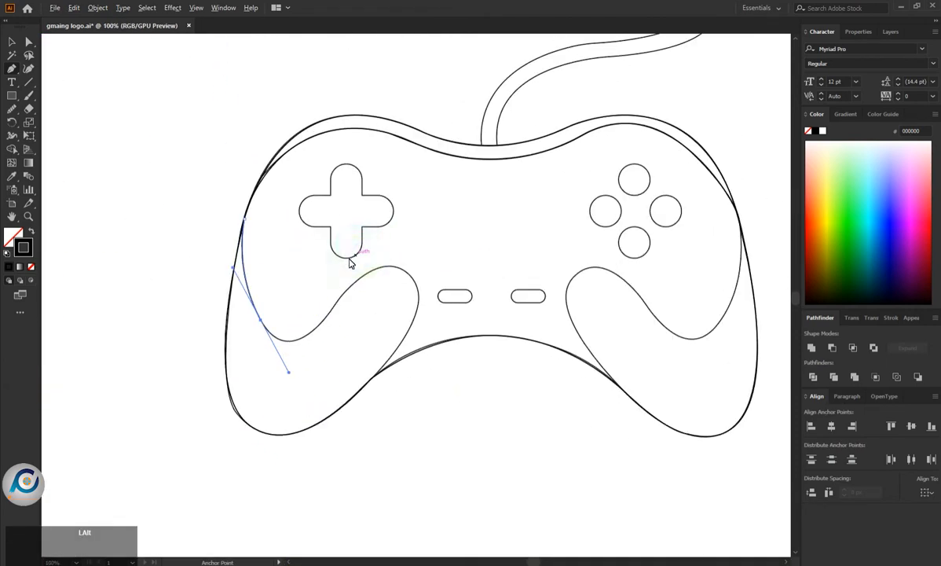
{"action": "scroll", "coordinate": [300, 315], "scroll_direction": "up", "scroll_amount": 2}
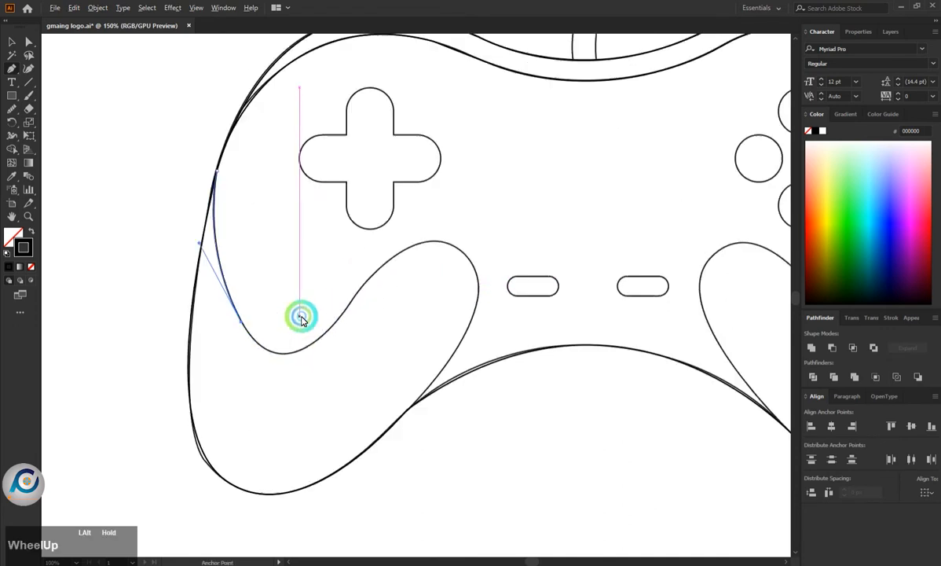
{"action": "left_click_drag", "start_coordinate": [368, 292], "coordinate": [462, 151]}
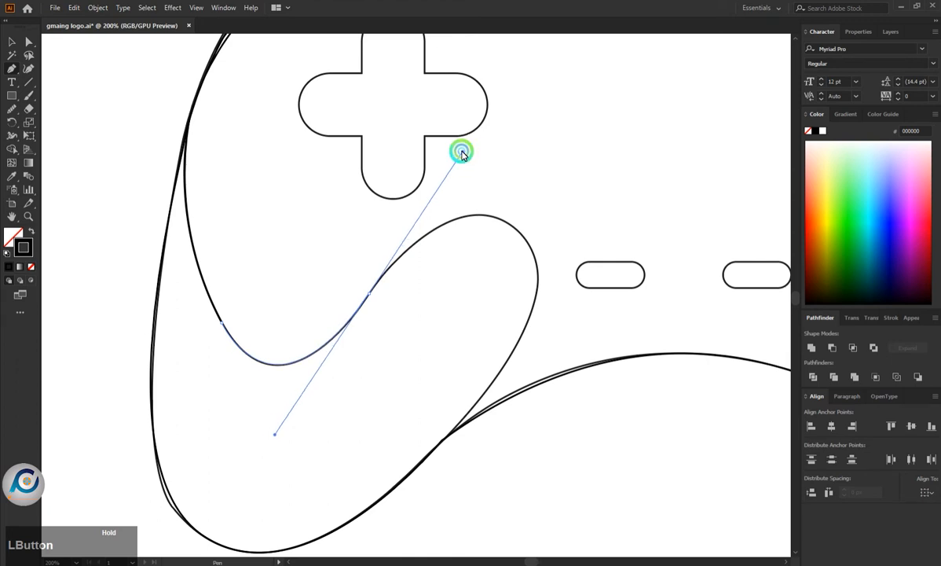
{"action": "left_click", "coordinate": [368, 294]}
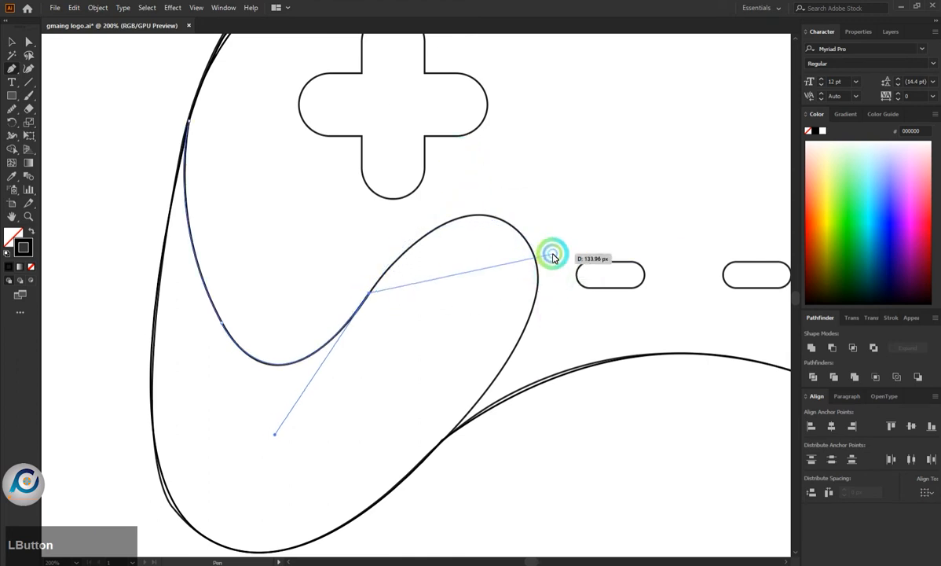
Trace the left grip line over its rounded top down to the bottom arch, end the path and check its bend anchors
{"action": "left_click_drag", "start_coordinate": [528, 246], "coordinate": [589, 333]}
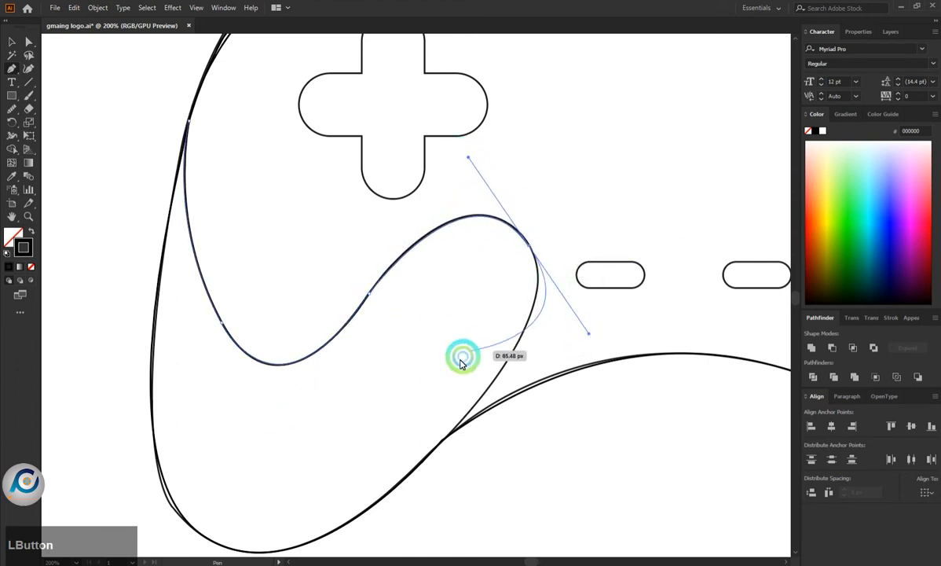
{"action": "left_click", "coordinate": [529, 246]}
{"action": "left_click_drag", "start_coordinate": [433, 445], "coordinate": [287, 457]}
{"action": "key", "text": "Escape"}
{"action": "scroll", "coordinate": [288, 458], "scroll_direction": "down", "scroll_amount": 2, "text": "alt"}
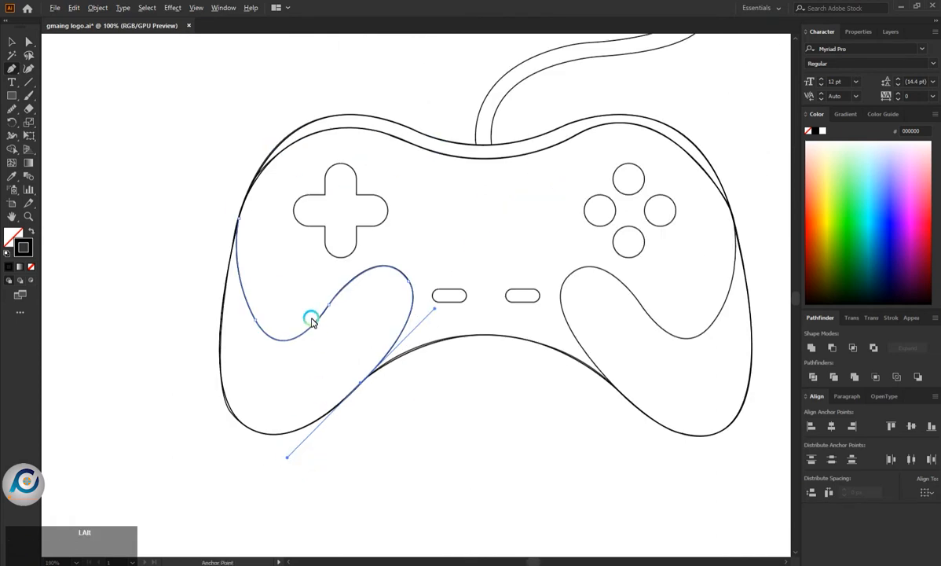
{"action": "left_click_drag", "start_coordinate": [417, 275], "coordinate": [586, 172]}
{"action": "left_click", "coordinate": [331, 315]}
{"action": "left_click", "coordinate": [258, 322]}
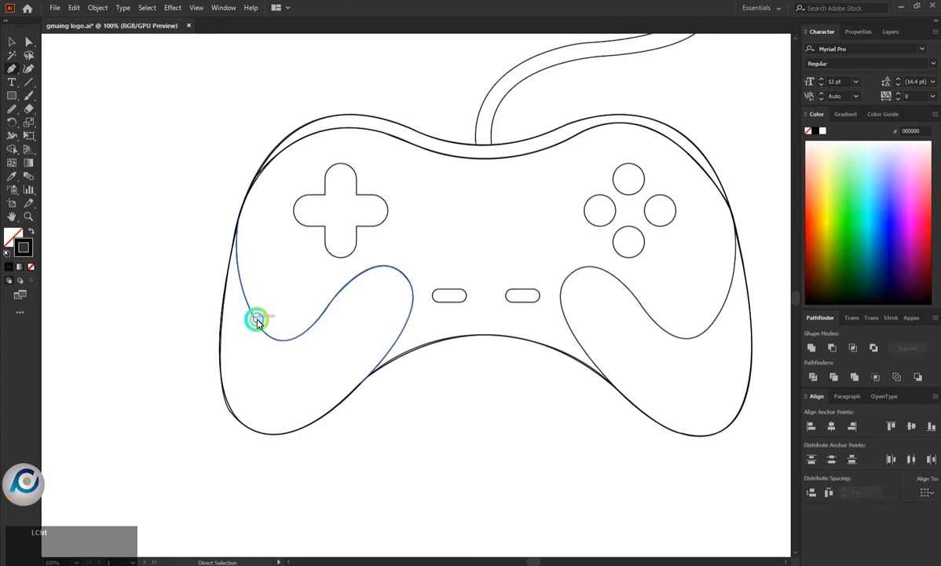
{"action": "scroll", "coordinate": [285, 354], "scroll_direction": "down", "scroll_amount": 1, "text": "alt"}
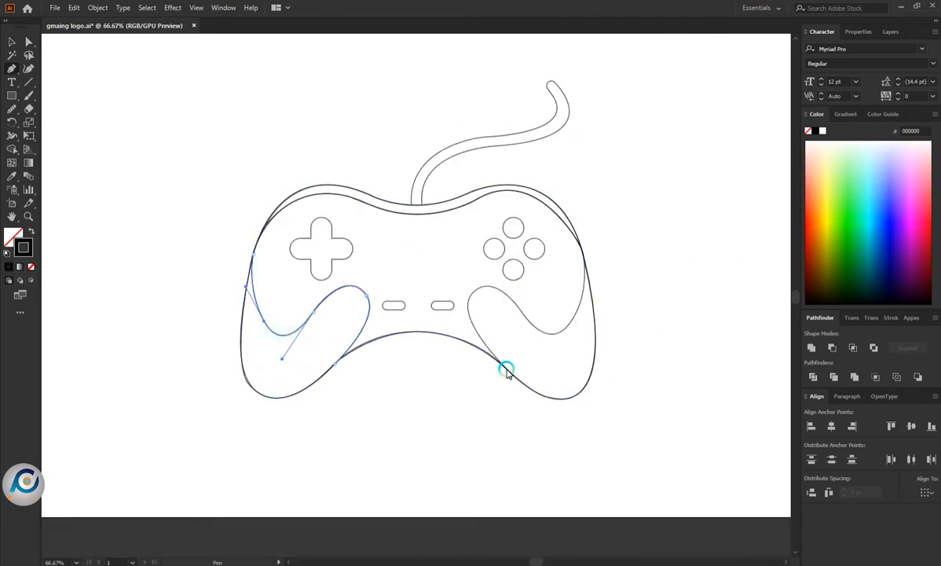
Start a new Pen path at the right end of the bottom arch and trace the right grip's inner edge to its rounded top
{"action": "scroll", "coordinate": [506, 370], "scroll_direction": "up", "scroll_amount": 2, "text": "alt"}
{"action": "left_click_drag", "start_coordinate": [507, 374], "coordinate": [499, 140]}
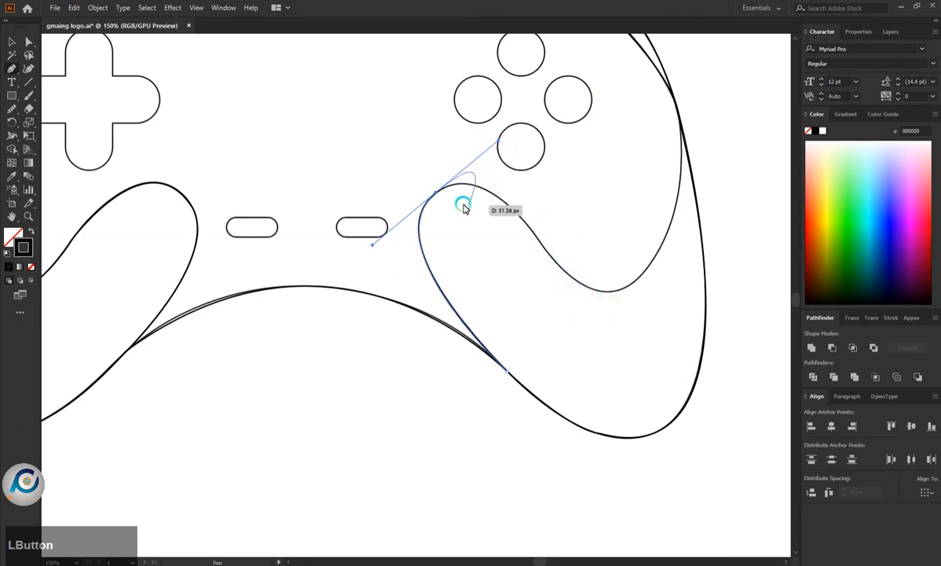
{"action": "left_click", "coordinate": [439, 192]}
{"action": "key", "text": "ctrl+z"}
{"action": "left_click", "coordinate": [437, 193]}
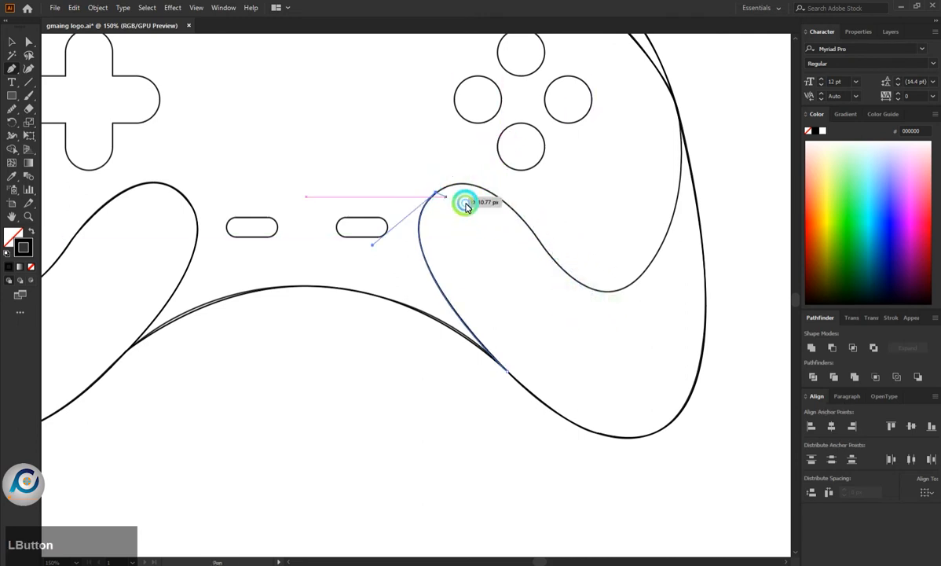
Trace the right grip line over its rounded top, around the faceplate's lower lobe and up to the right side, and end the path
{"action": "left_click_drag", "start_coordinate": [532, 233], "coordinate": [590, 308]}
{"action": "left_click_drag", "start_coordinate": [647, 269], "coordinate": [677, 232]}
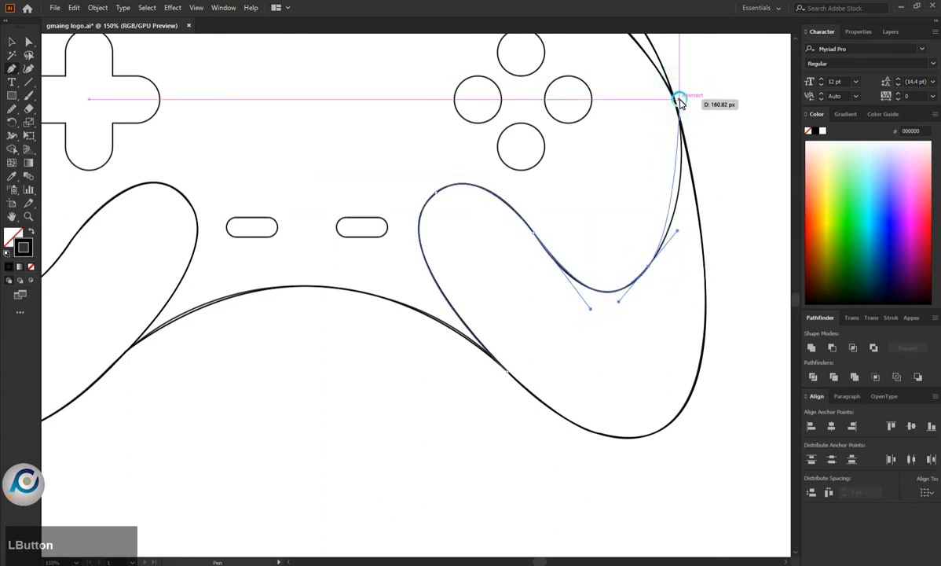
{"action": "left_click_drag", "start_coordinate": [681, 100], "coordinate": [674, 51]}
{"action": "key", "text": "Escape"}
{"action": "scroll", "coordinate": [550, 322], "scroll_direction": "down", "scroll_amount": 3}
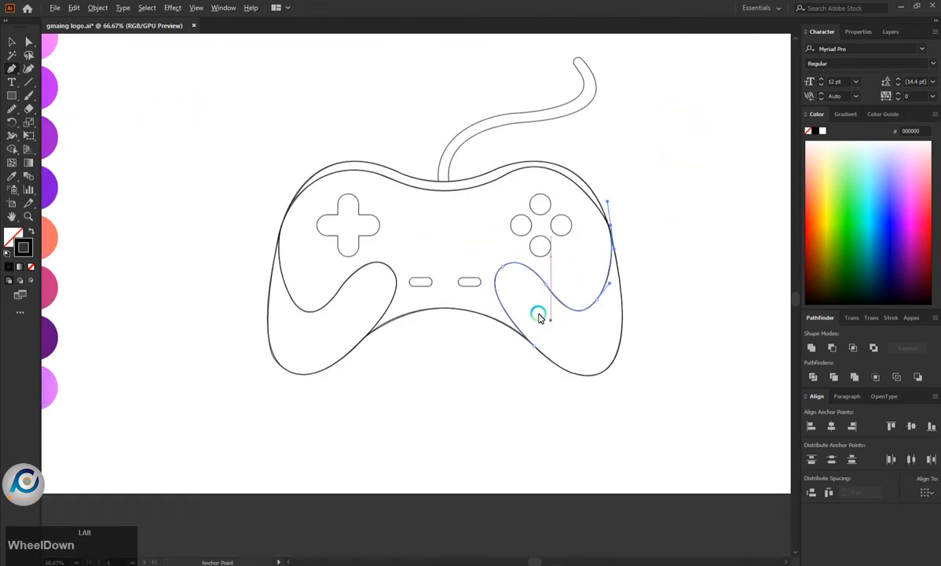
Start a new Pen path at the left side of the cable's base and trace its upper edge to where it levels out
{"action": "scroll", "coordinate": [440, 186], "scroll_direction": "up", "scroll_amount": 3}
{"action": "left_click", "coordinate": [398, 230]}
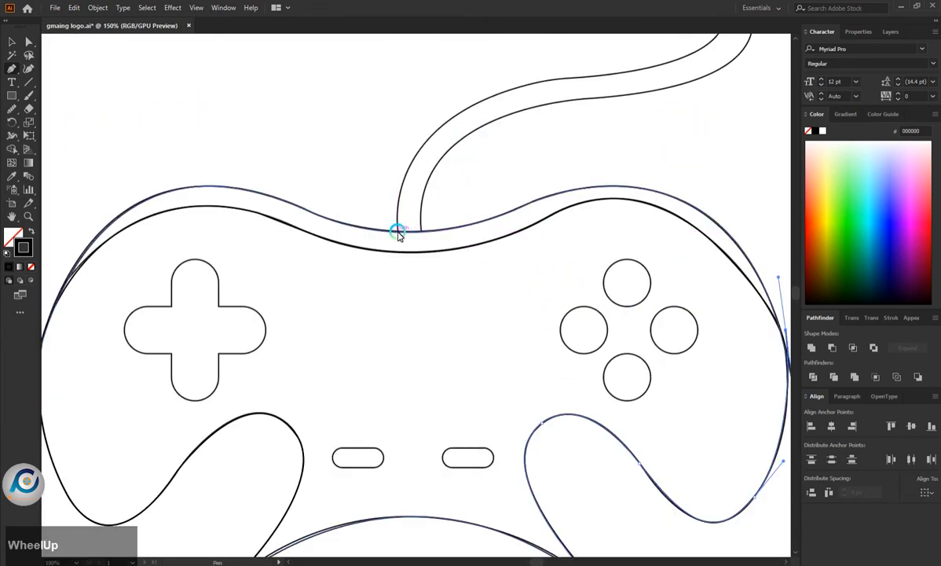
{"action": "scroll", "coordinate": [398, 230], "scroll_direction": "down", "scroll_amount": 3}
{"action": "scroll", "coordinate": [433, 227], "scroll_direction": "up", "scroll_amount": 3}
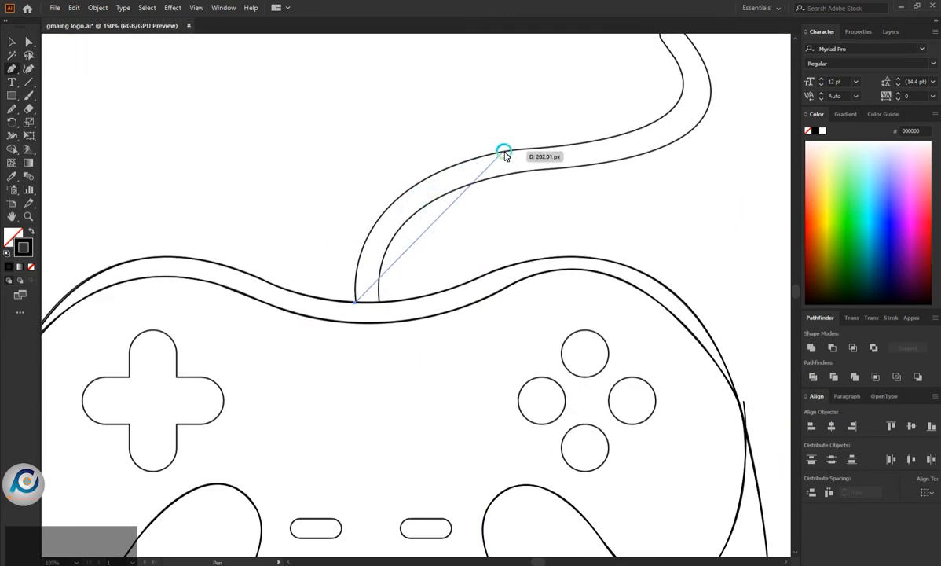
{"action": "left_click_drag", "start_coordinate": [506, 150], "coordinate": [673, 125]}
Trace the cable's upper edge along the level stretch and around the inner bend near its tip
{"action": "scroll", "coordinate": [604, 128], "scroll_direction": "down", "scroll_amount": 2}
{"action": "scroll", "coordinate": [604, 128], "scroll_direction": "up", "scroll_amount": 2}
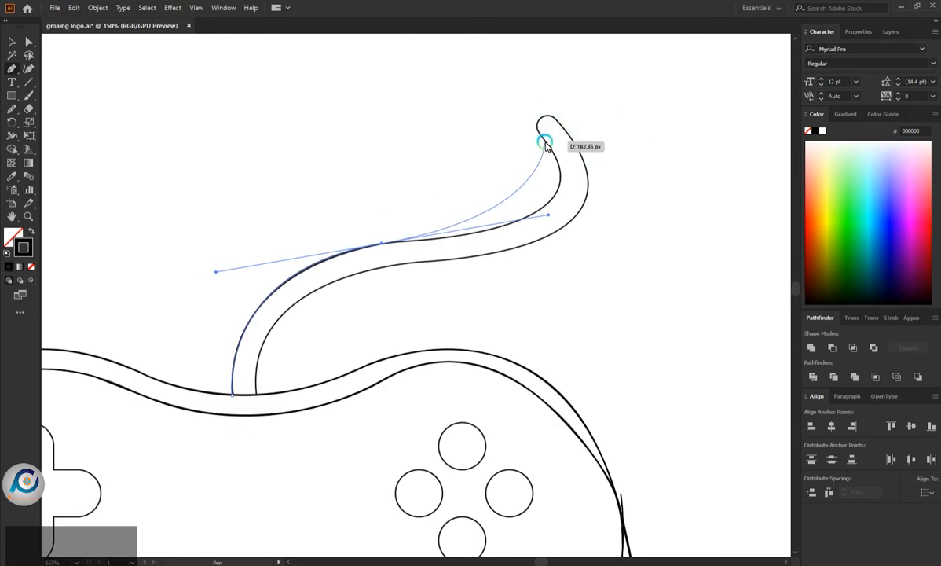
{"action": "left_click_drag", "start_coordinate": [548, 145], "coordinate": [517, 90]}
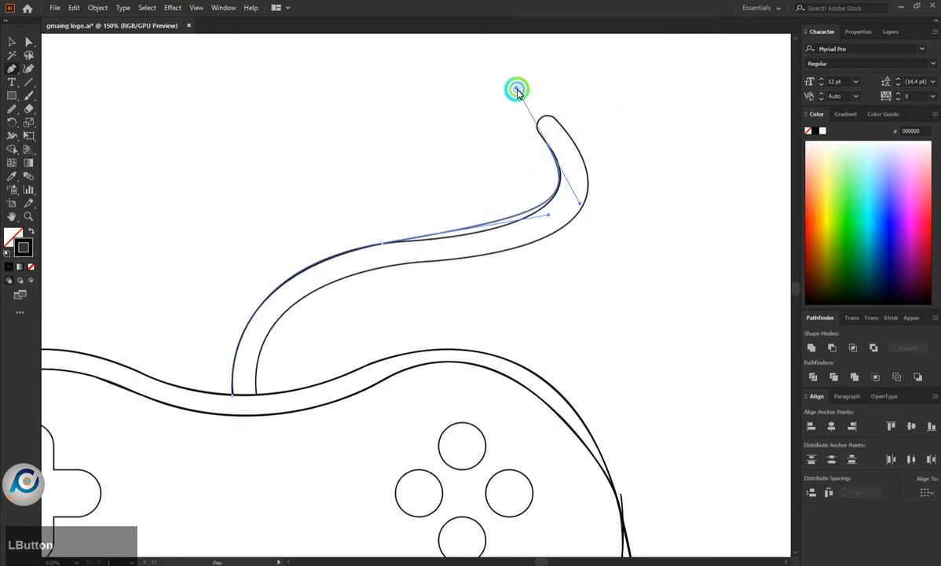
{"action": "key", "text": "ctrl+z"}
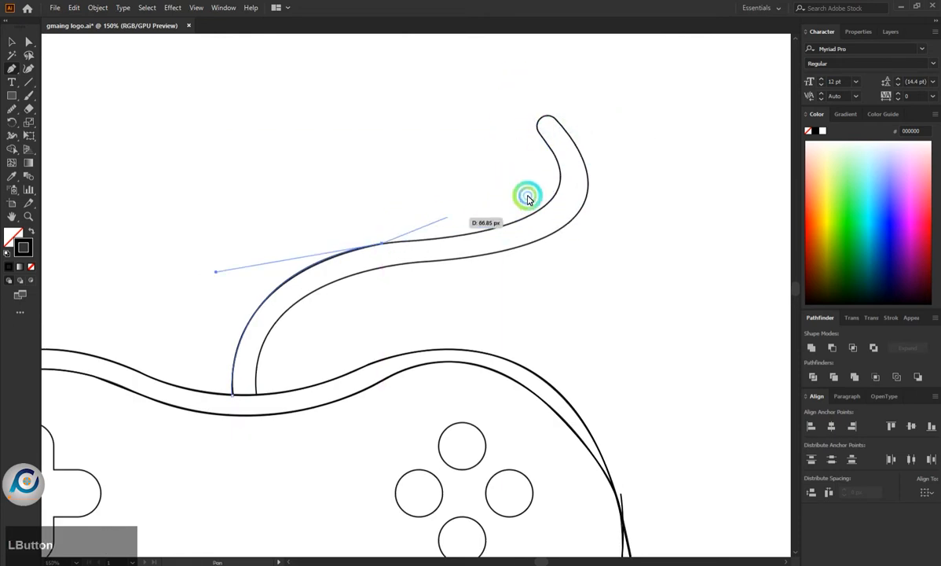
{"action": "left_click_drag", "start_coordinate": [558, 166], "coordinate": [547, 101]}
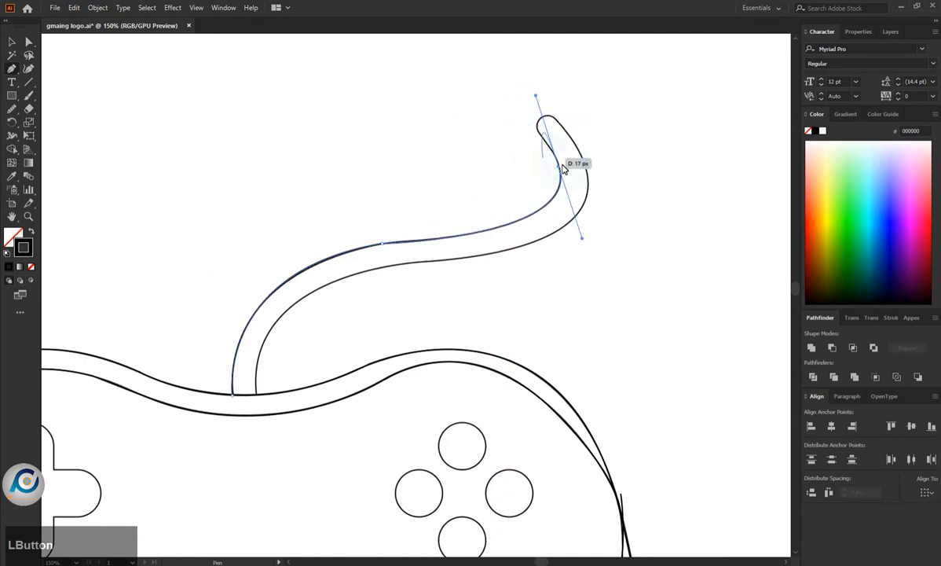
Extend the path beyond the cable's rounded tip and square off the end with a straight diagonal segment
{"action": "scroll", "coordinate": [534, 131], "scroll_direction": "up", "scroll_amount": 2}
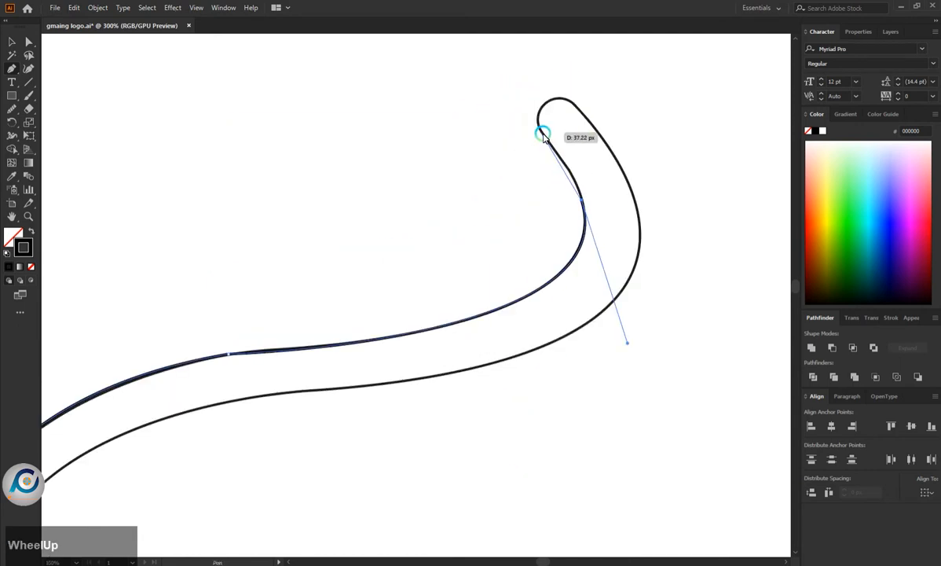
{"action": "left_click_drag", "start_coordinate": [543, 135], "coordinate": [512, 97]}
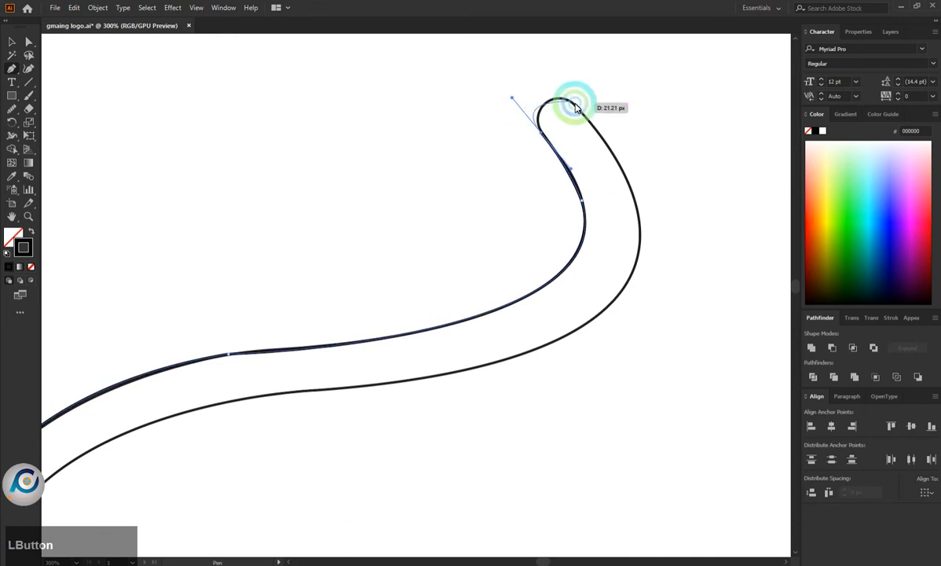
{"action": "key", "text": "ctrl+z"}
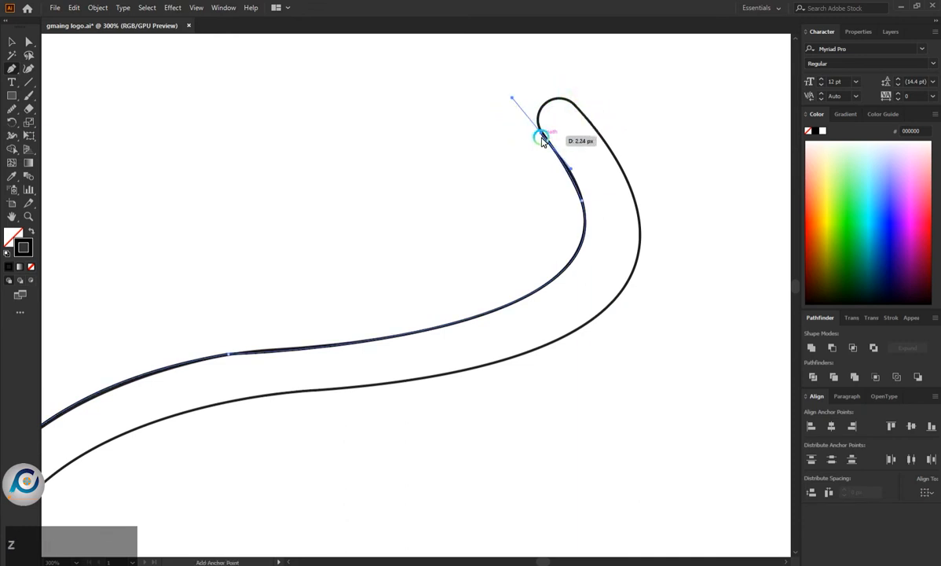
{"action": "left_click_drag", "start_coordinate": [545, 138], "coordinate": [555, 83]}
{"action": "key", "text": "ctrl+z"}
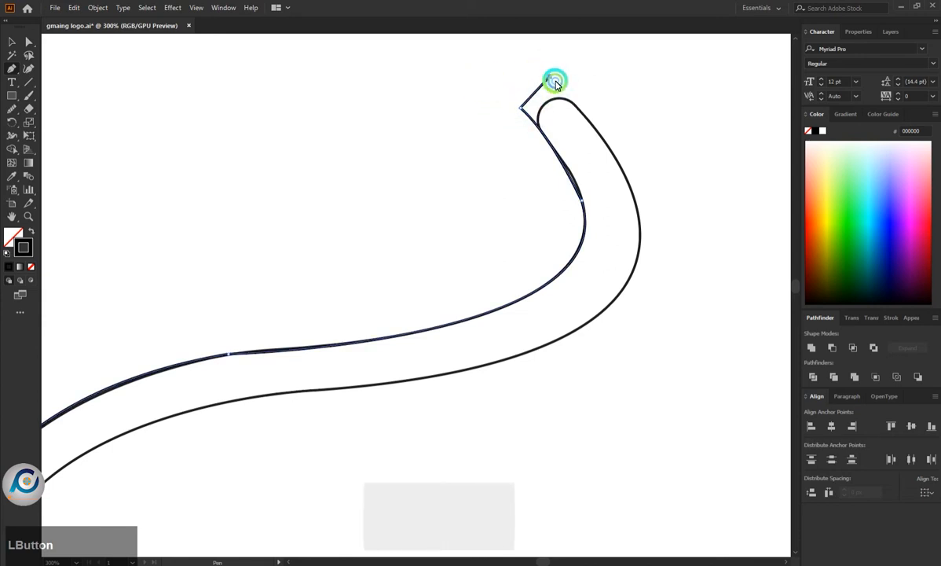
Trace the cable's outer edge from the squared tip around the large bend and back along the level stretch
{"action": "left_click_drag", "start_coordinate": [627, 177], "coordinate": [656, 231]}
{"action": "left_click_drag", "start_coordinate": [543, 346], "coordinate": [435, 393]}
{"action": "scroll", "coordinate": [472, 381], "scroll_direction": "down", "scroll_amount": 2}
{"action": "scroll", "coordinate": [346, 399], "scroll_direction": "up", "scroll_amount": 1}
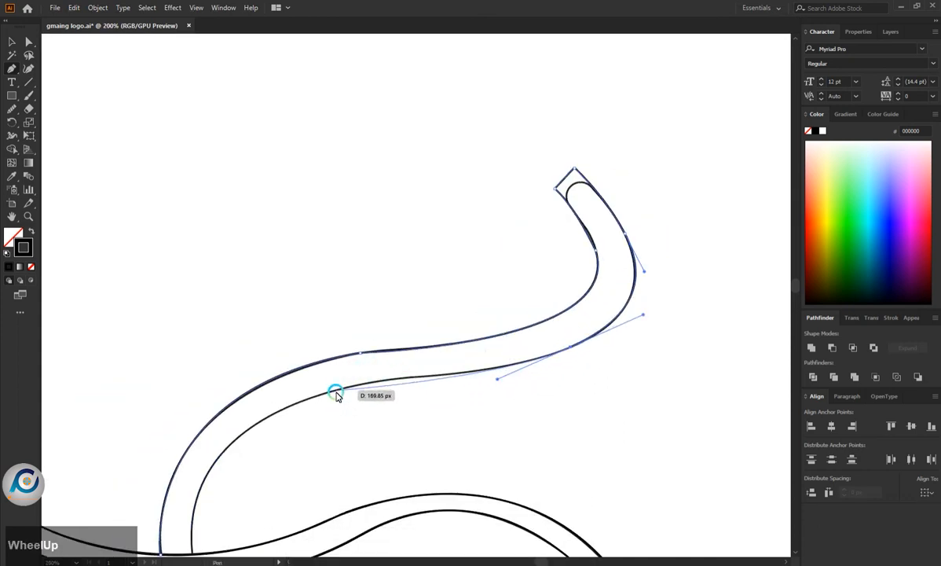
{"action": "left_click", "coordinate": [396, 384]}
Trace the cable's lower edge down to its base on the controller's top outline and end the path
{"action": "scroll", "coordinate": [396, 428], "scroll_direction": "down", "scroll_amount": 2}
{"action": "scroll", "coordinate": [445, 437], "scroll_direction": "up", "scroll_amount": 2}
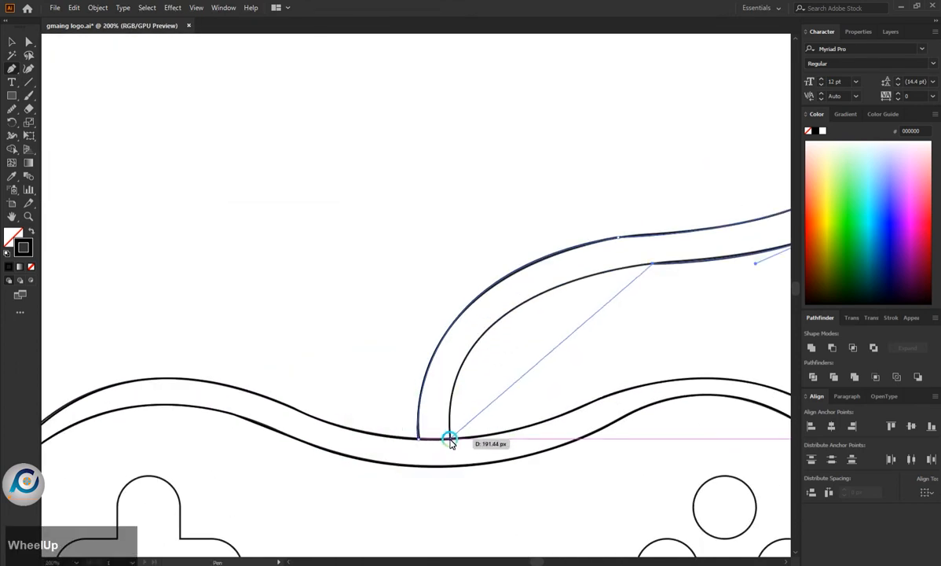
{"action": "scroll", "coordinate": [450, 440], "scroll_direction": "down", "scroll_amount": 2}
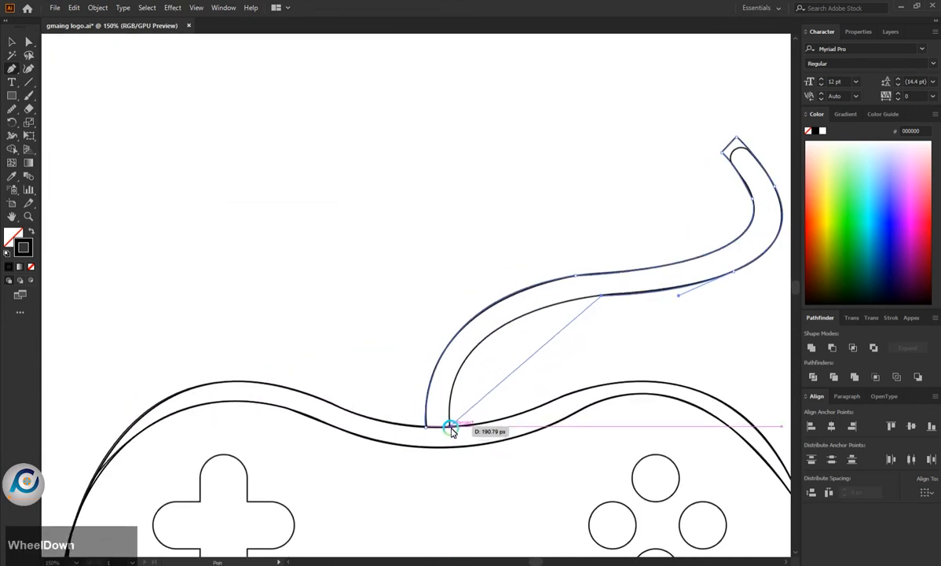
{"action": "left_click_drag", "start_coordinate": [451, 429], "coordinate": [460, 542]}
{"action": "key", "text": "Escape"}
Round the two corners of the cable path's squared tip to match the rounded end in the drawing
{"action": "left_click", "coordinate": [737, 138], "text": "ctrl"}
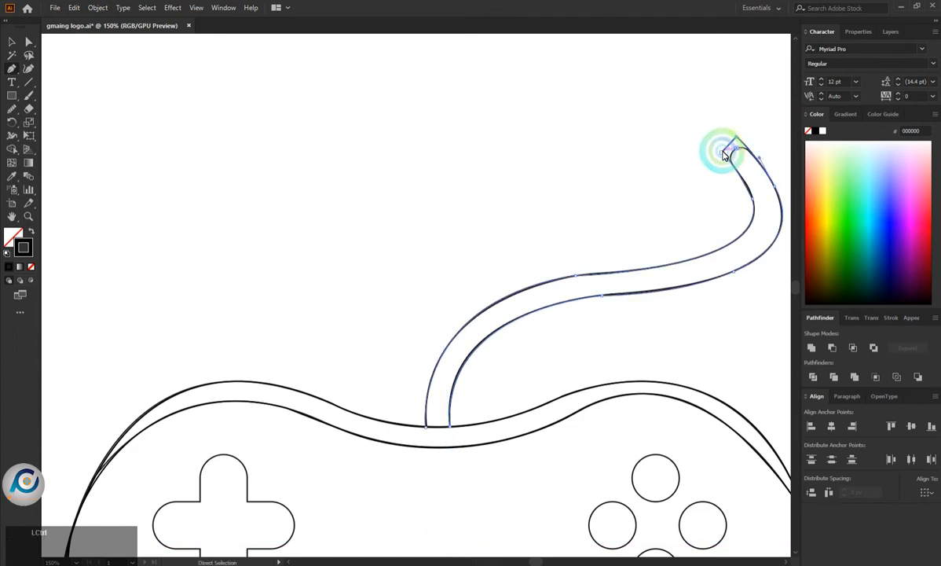
{"action": "left_click", "coordinate": [739, 157], "text": "ctrl"}
{"action": "left_click_drag", "start_coordinate": [737, 154], "coordinate": [695, 207]}
{"action": "left_click_drag", "start_coordinate": [706, 124], "coordinate": [736, 154]}
{"action": "key", "text": "ctrl+z"}
{"action": "key", "text": "ctrl+z"}
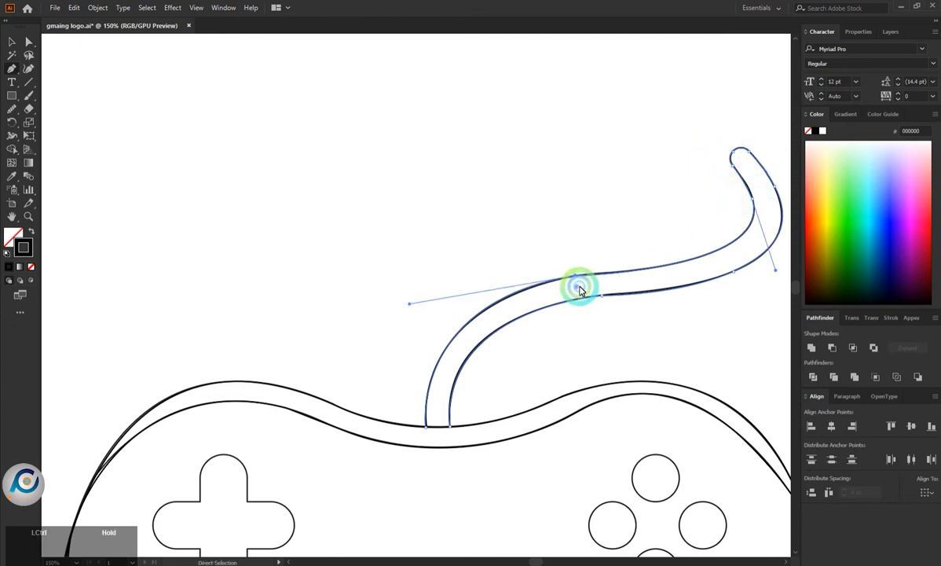
Smooth the corner point on the cable's upper edge where it levels out, and check the points on its lower edge
{"action": "left_click_drag", "start_coordinate": [579, 287], "coordinate": [651, 548]}
{"action": "left_click", "coordinate": [603, 295], "text": "ctrl"}
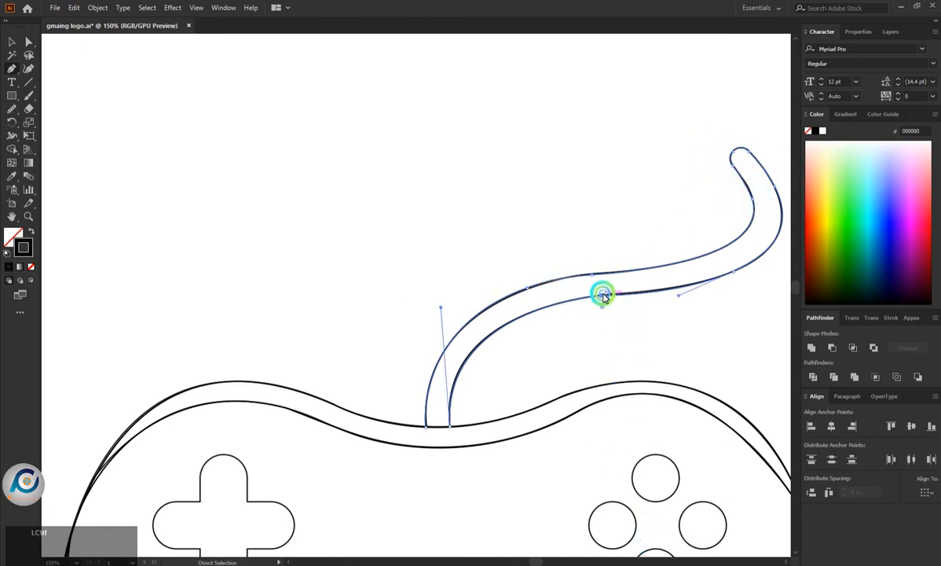
{"action": "left_click", "coordinate": [736, 269]}
{"action": "scroll", "coordinate": [474, 286], "scroll_direction": "down", "scroll_amount": 3}
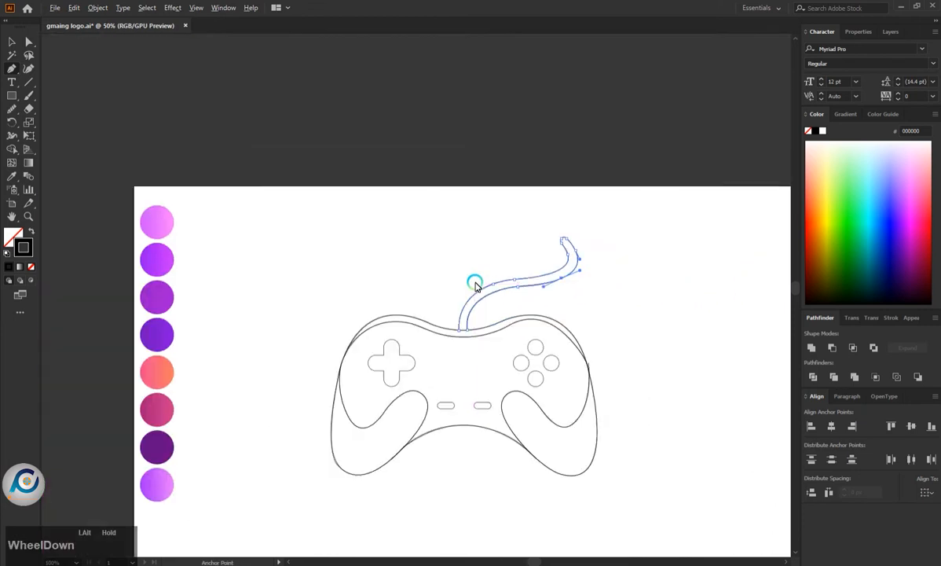
Select all artwork and create the faceplate, left grip and right grip as separate shapes with Shape Builder
{"action": "key", "text": "ctrl+a"}
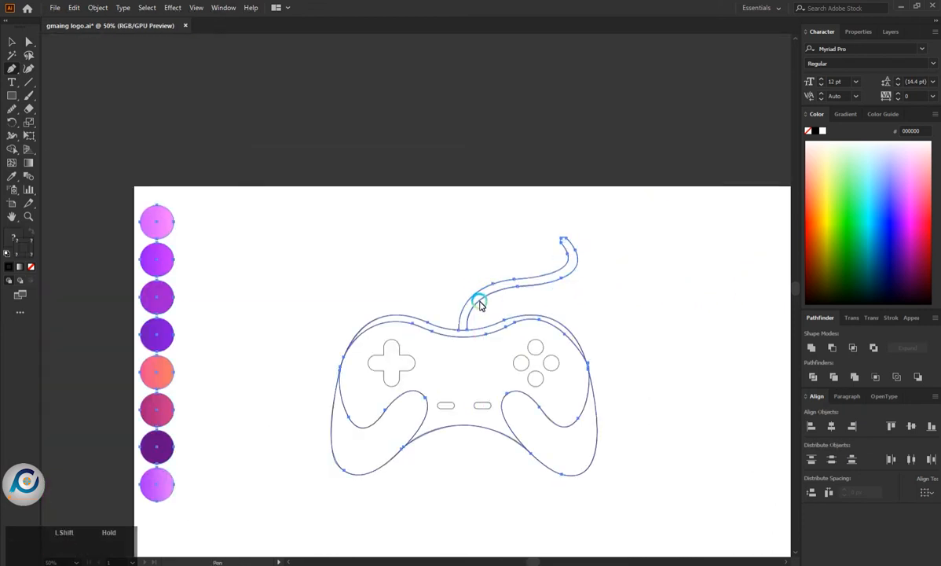
{"action": "key", "text": "shift+m"}
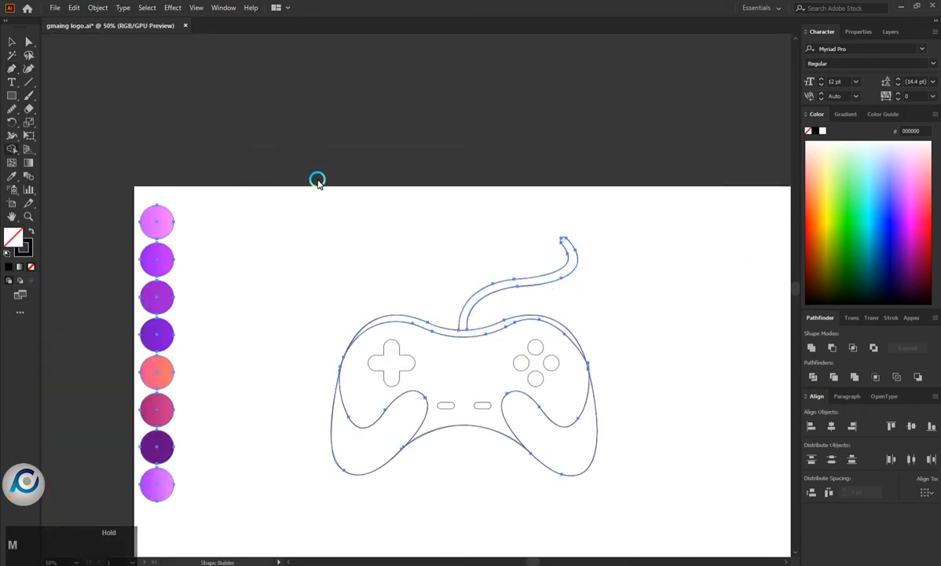
{"action": "scroll", "coordinate": [465, 312], "scroll_direction": "up", "scroll_amount": 2}
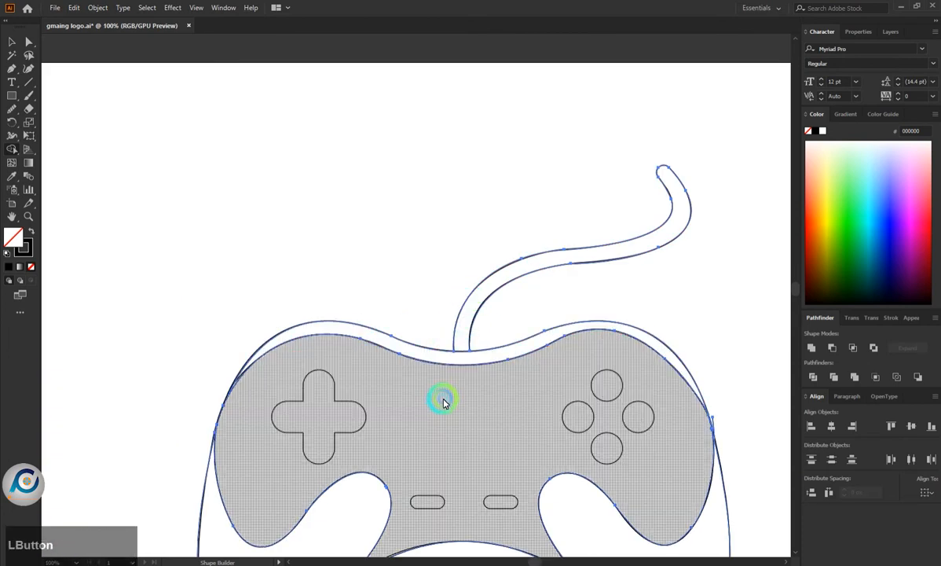
{"action": "scroll", "coordinate": [450, 385], "scroll_direction": "down", "scroll_amount": 2}
{"action": "left_click", "coordinate": [324, 453]}
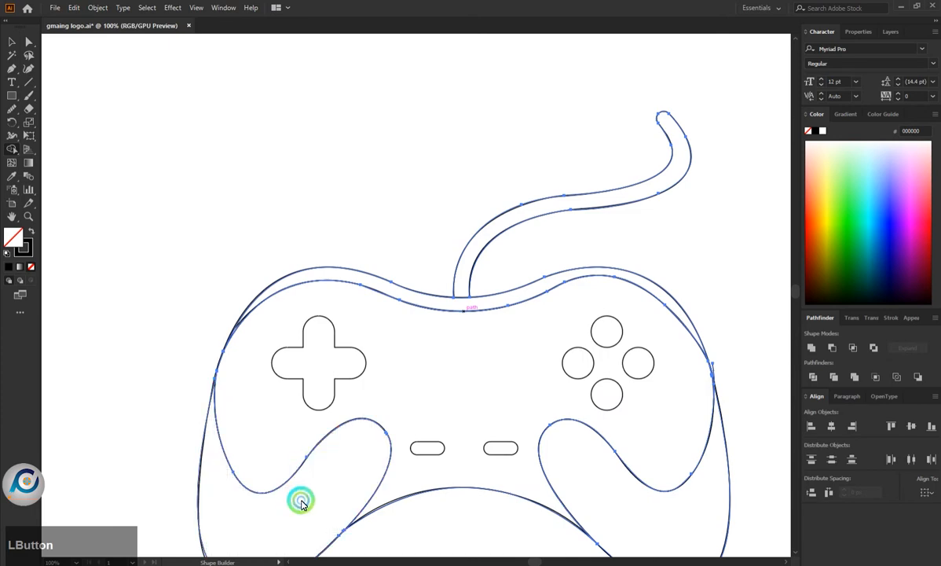
{"action": "left_click", "coordinate": [563, 478]}
Move the cable's two base end points just below the controller's top edge and adjust the right point's handle to fit the drawn cable
{"action": "scroll", "coordinate": [464, 307], "scroll_direction": "up", "scroll_amount": 4}
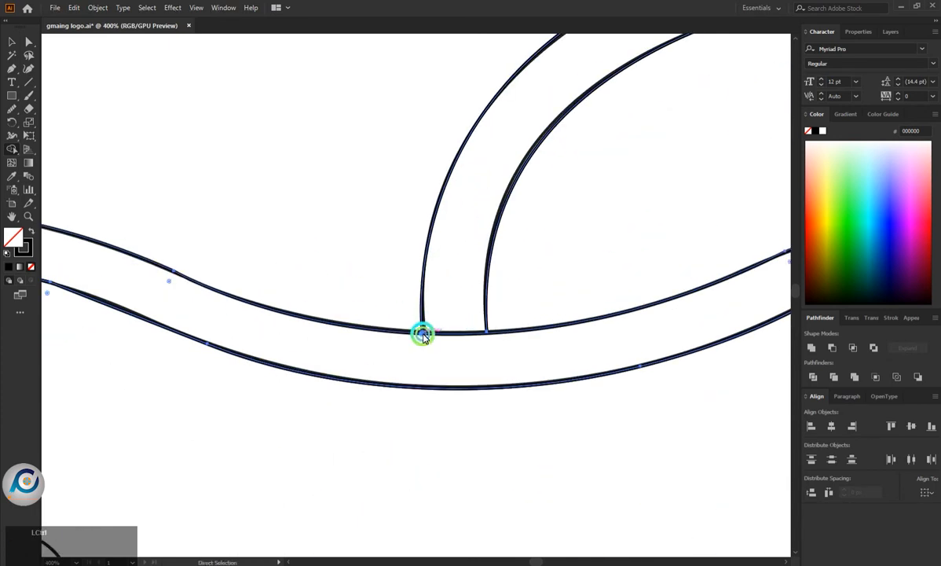
{"action": "left_click_drag", "start_coordinate": [422, 334], "coordinate": [424, 338]}
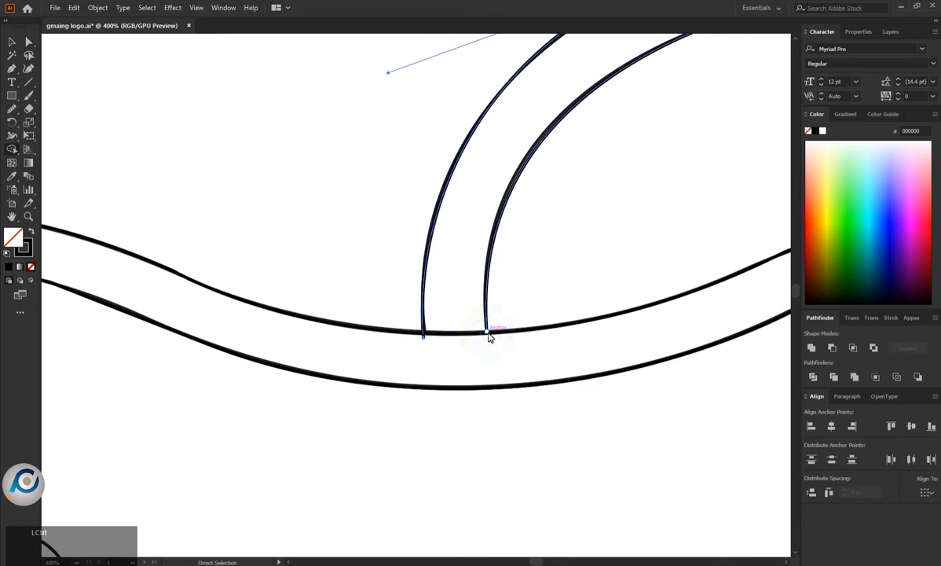
{"action": "left_click_drag", "start_coordinate": [489, 335], "coordinate": [452, 351]}
{"action": "scroll", "coordinate": [472, 346], "scroll_direction": "down", "scroll_amount": 2}
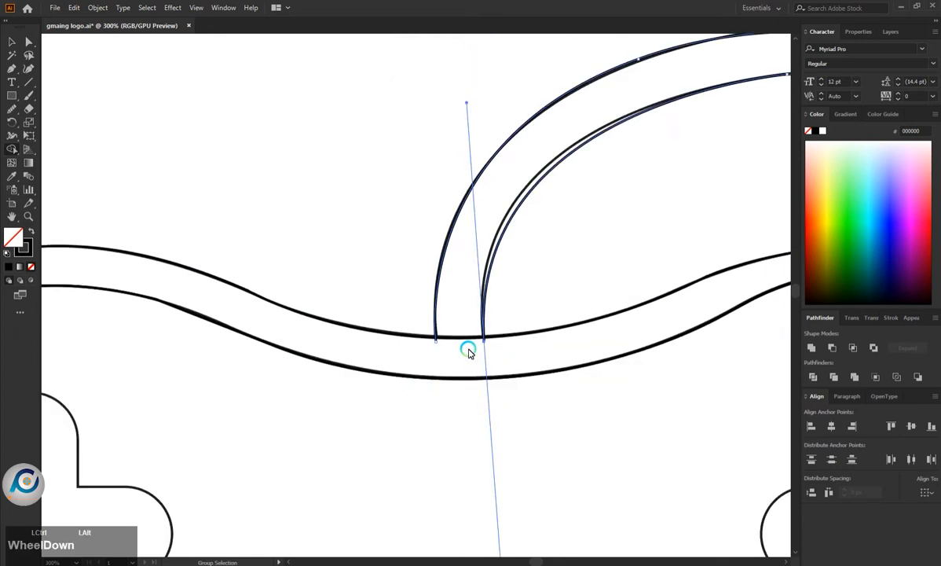
{"action": "left_click_drag", "start_coordinate": [465, 189], "coordinate": [460, 183]}
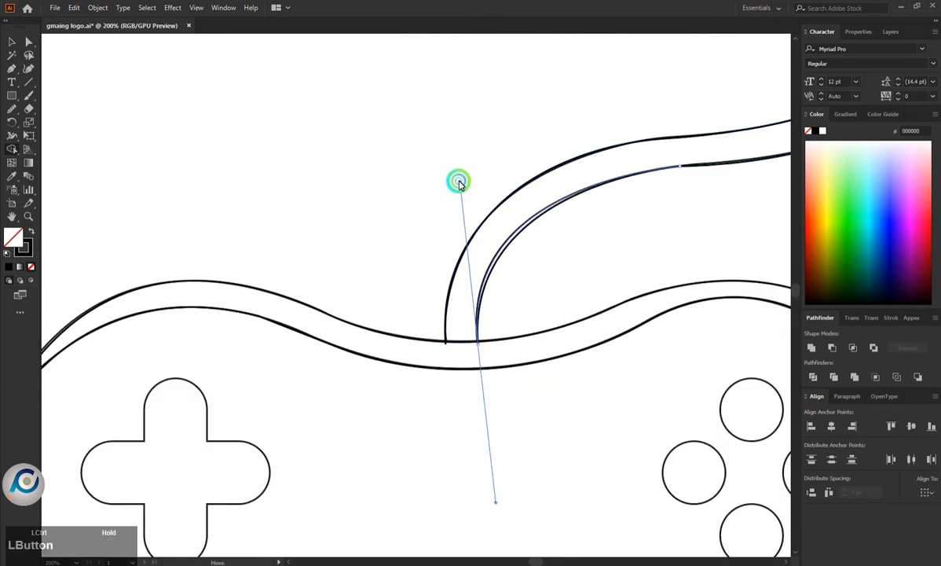
{"action": "left_click", "coordinate": [511, 340]}
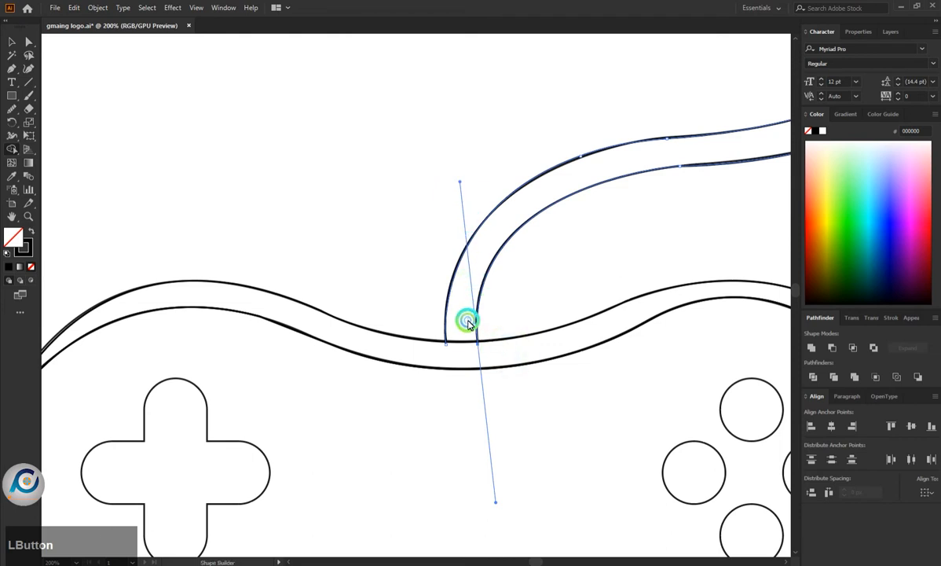
Select all artwork, create the cable as a shape with Shape Builder and remove the stray ends below the controller's top edge
{"action": "key", "text": "ctrl+a"}
{"action": "left_click", "coordinate": [459, 331]}
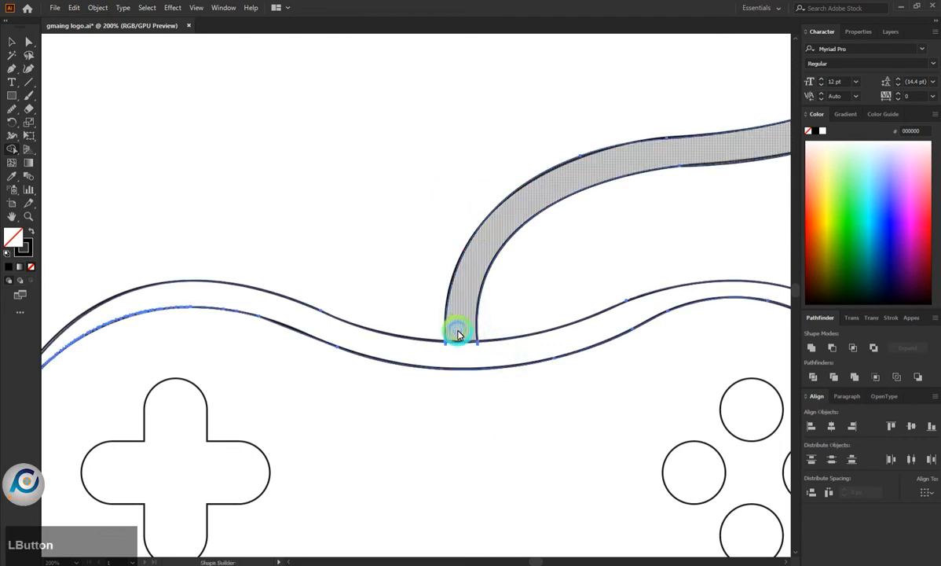
{"action": "left_click", "coordinate": [445, 346]}
{"action": "left_click", "coordinate": [450, 346], "text": "alt"}
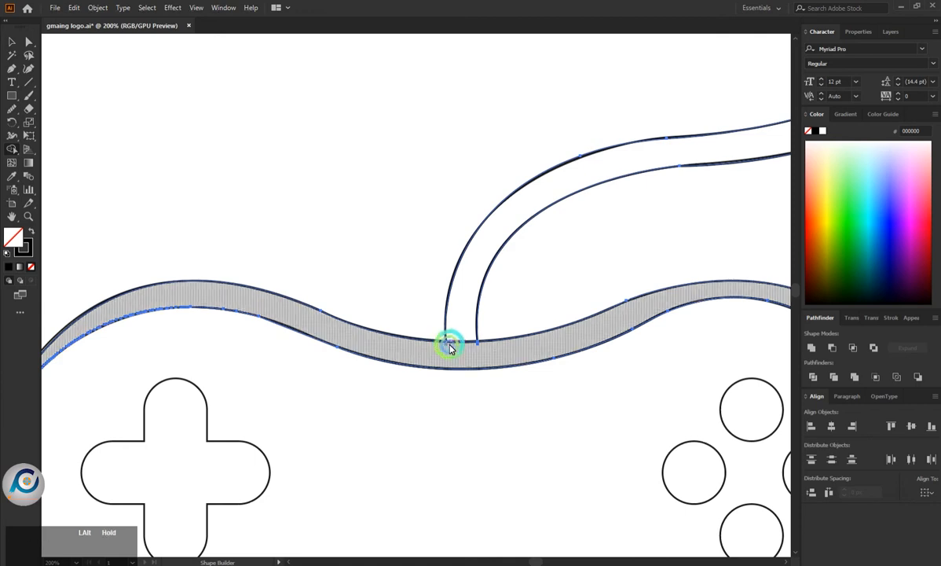
{"action": "scroll", "coordinate": [472, 346], "scroll_direction": "down", "scroll_amount": 5}
{"action": "scroll", "coordinate": [487, 368], "scroll_direction": "up", "scroll_amount": 5}
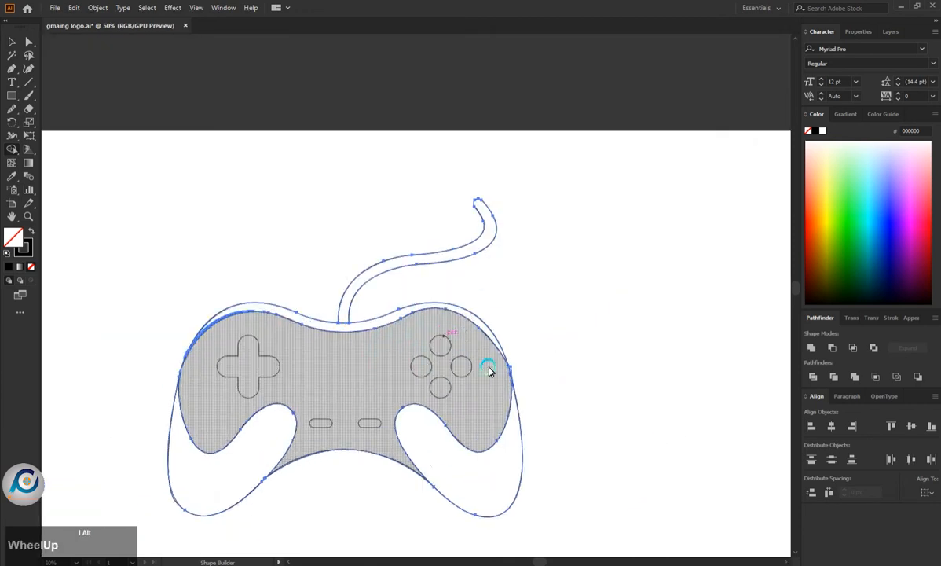
{"action": "scroll", "coordinate": [543, 372], "scroll_direction": "down", "scroll_amount": 4}
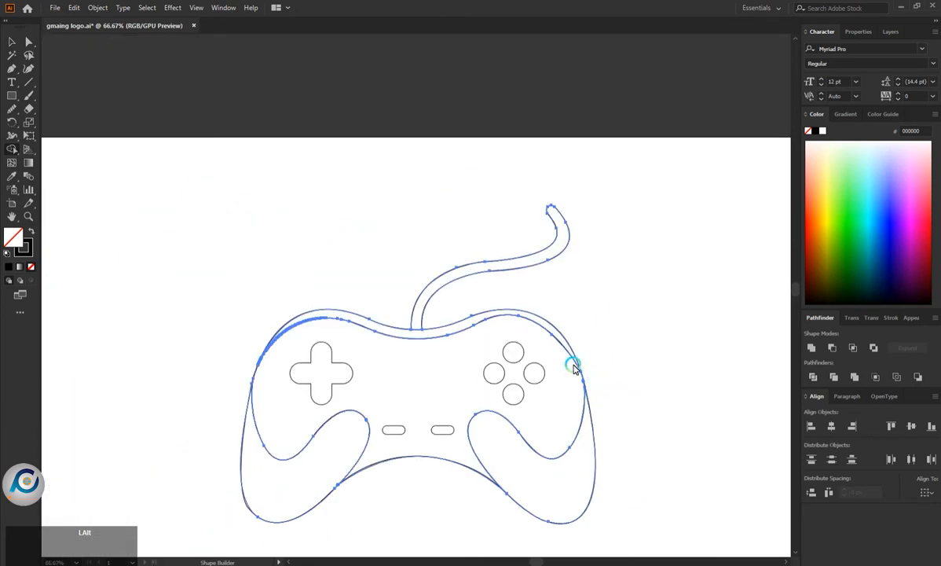
{"action": "scroll", "coordinate": [519, 298], "scroll_direction": "down", "scroll_amount": 3}
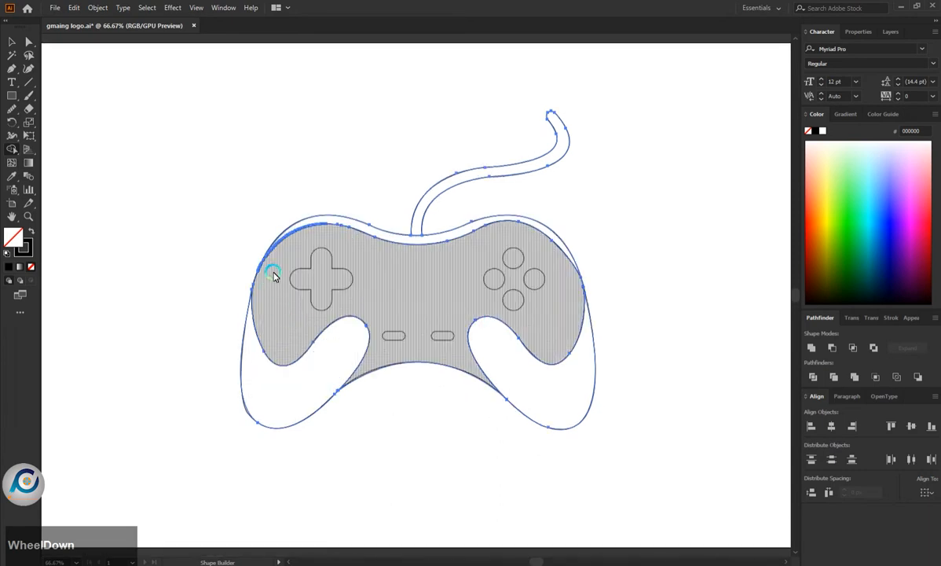
Deselect everything and start a Pen path at the faceplate's left edge, curving down inside the lower left lobe
{"action": "left_click", "coordinate": [10, 45]}
{"action": "left_click", "coordinate": [119, 204]}
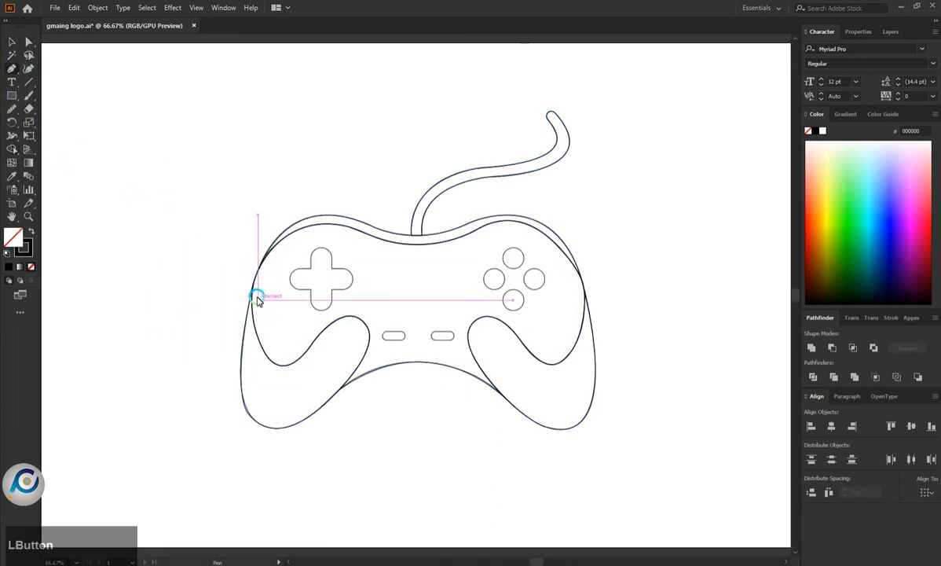
{"action": "left_click_drag", "start_coordinate": [254, 279], "coordinate": [308, 360]}
{"action": "left_click", "coordinate": [335, 324]}
{"action": "key", "text": "ctrl+z"}
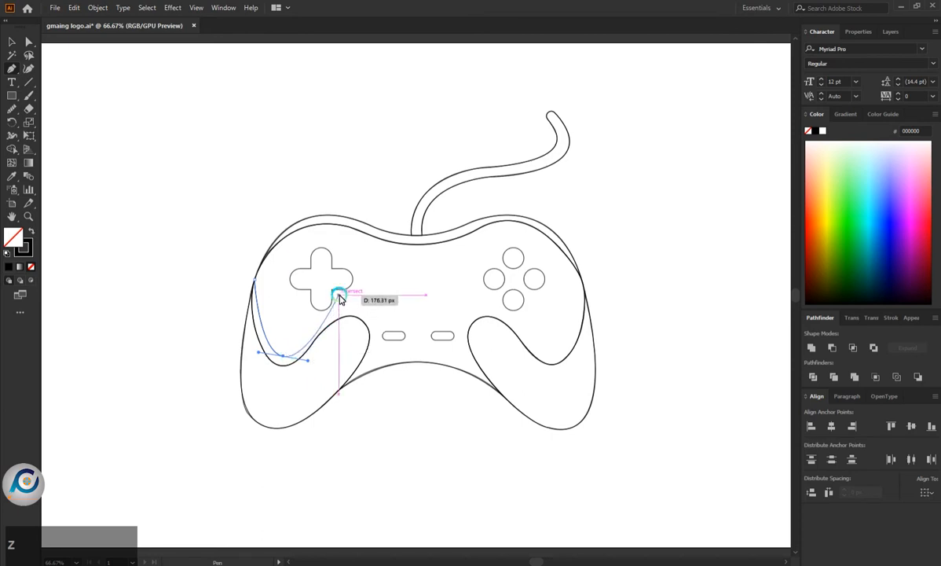
{"action": "left_click_drag", "start_coordinate": [288, 358], "coordinate": [317, 311]}
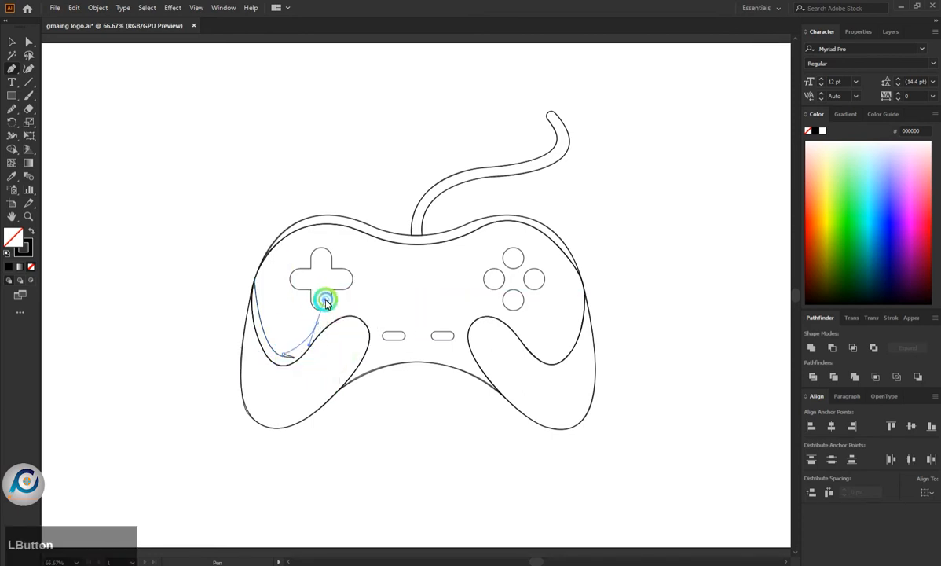
{"action": "key", "text": "ctrl+z"}
{"action": "scroll", "coordinate": [308, 334], "scroll_direction": "up", "scroll_amount": 2}
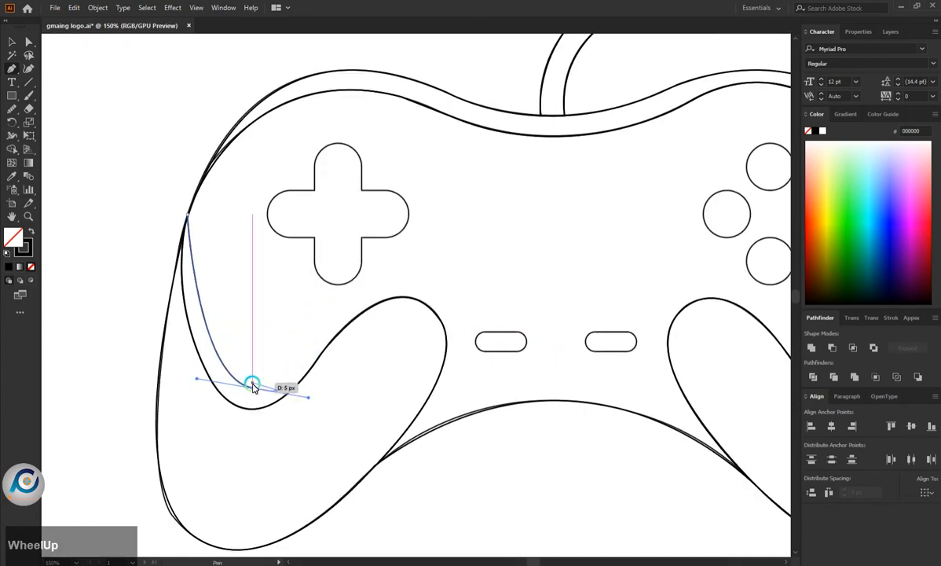
{"action": "left_click_drag", "start_coordinate": [252, 390], "coordinate": [323, 318]}
{"action": "left_click", "coordinate": [335, 271]}
{"action": "left_click_drag", "start_coordinate": [349, 258], "coordinate": [347, 256]}
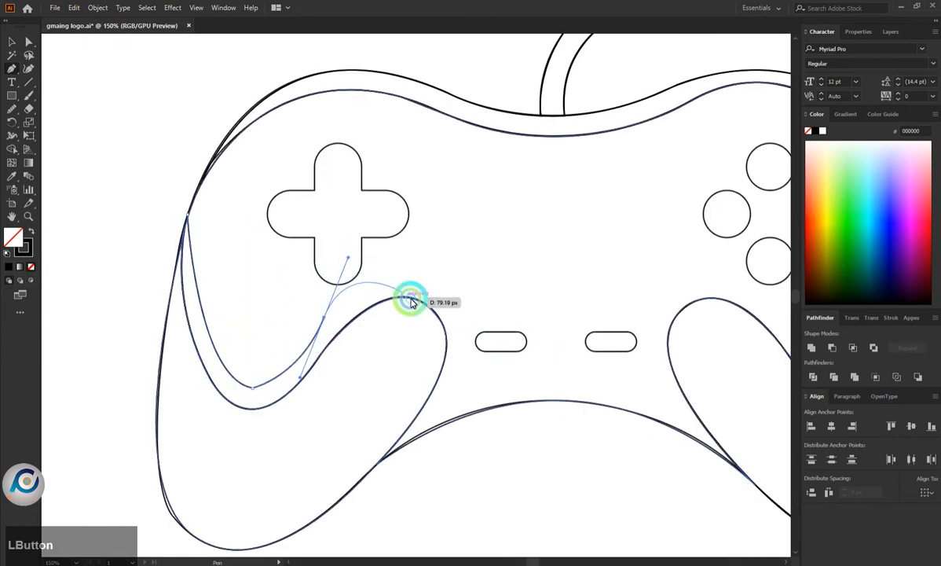
{"action": "key", "text": "ctrl+z"}
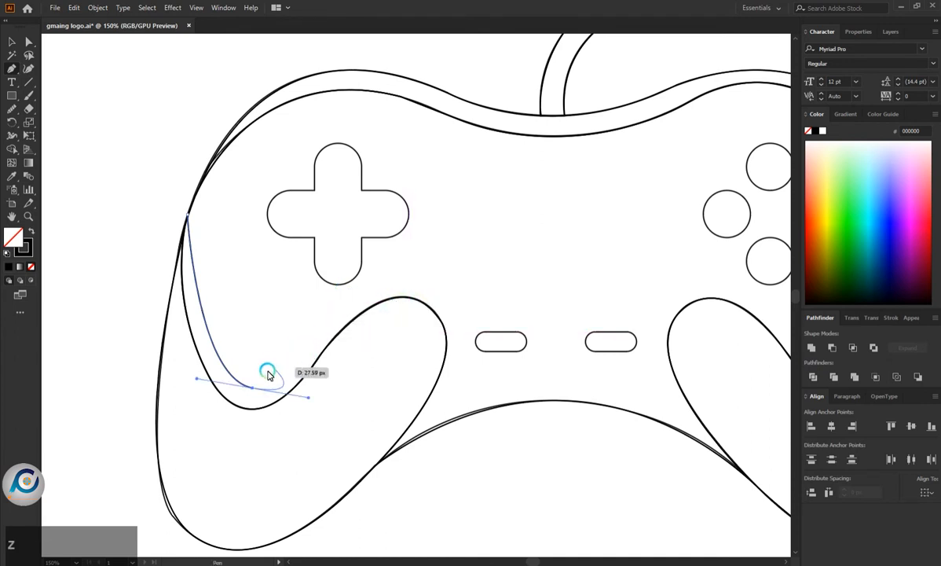
{"action": "key", "text": "ctrl+z"}
Draw the inner line around the bottom of the left lobe and up to the left grip's rounded top, and end the path
{"action": "left_click_drag", "start_coordinate": [233, 381], "coordinate": [273, 422]}
{"action": "left_click_drag", "start_coordinate": [324, 305], "coordinate": [334, 319]}
{"action": "left_click", "coordinate": [334, 315]}
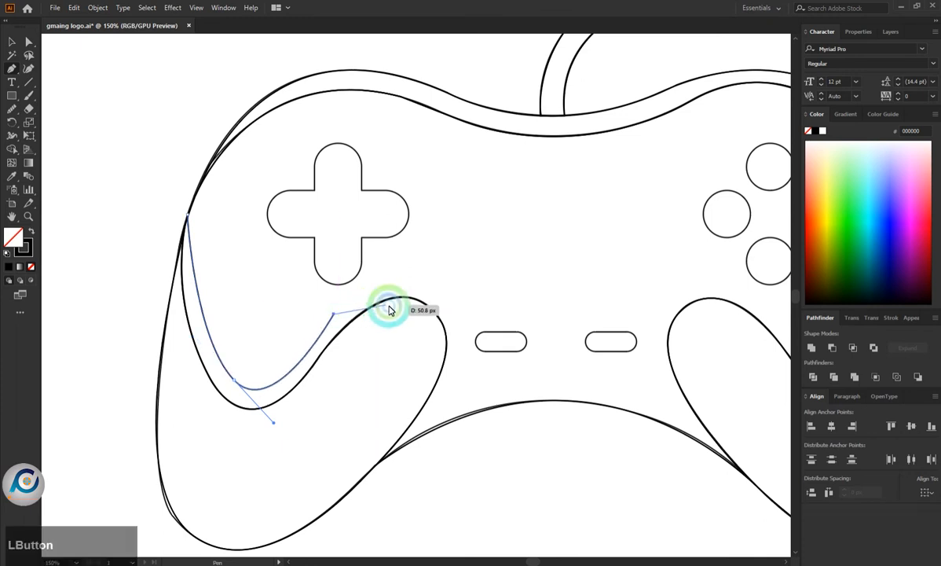
{"action": "left_click_drag", "start_coordinate": [394, 298], "coordinate": [432, 308]}
{"action": "key", "text": "Escape"}
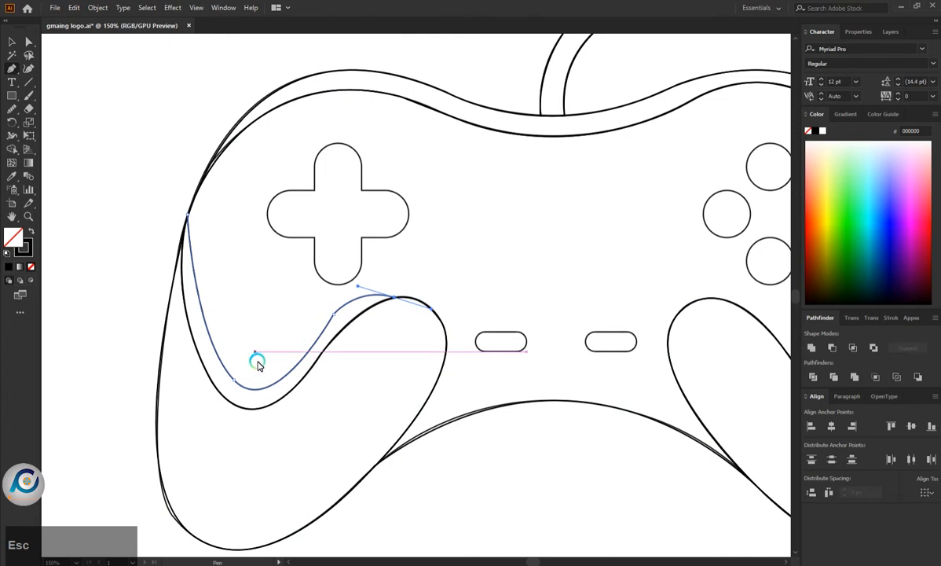
Smooth the left lobe's inner line along its bottom curve and both of its sides
{"action": "left_click", "coordinate": [13, 112]}
{"action": "mouse_move", "coordinate": [220, 346]}
{"action": "left_mouse_down"}
{"action": "mouse_move", "coordinate": [236, 369]}
{"action": "mouse_move", "coordinate": [271, 372]}
{"action": "mouse_move", "coordinate": [374, 293]}
{"action": "mouse_move", "coordinate": [315, 347]}
{"action": "left_mouse_up"}
{"action": "mouse_move", "coordinate": [285, 379]}
{"action": "left_mouse_down"}
{"action": "mouse_move", "coordinate": [229, 364]}
{"action": "mouse_move", "coordinate": [220, 326]}
{"action": "mouse_move", "coordinate": [188, 307]}
{"action": "left_mouse_up"}
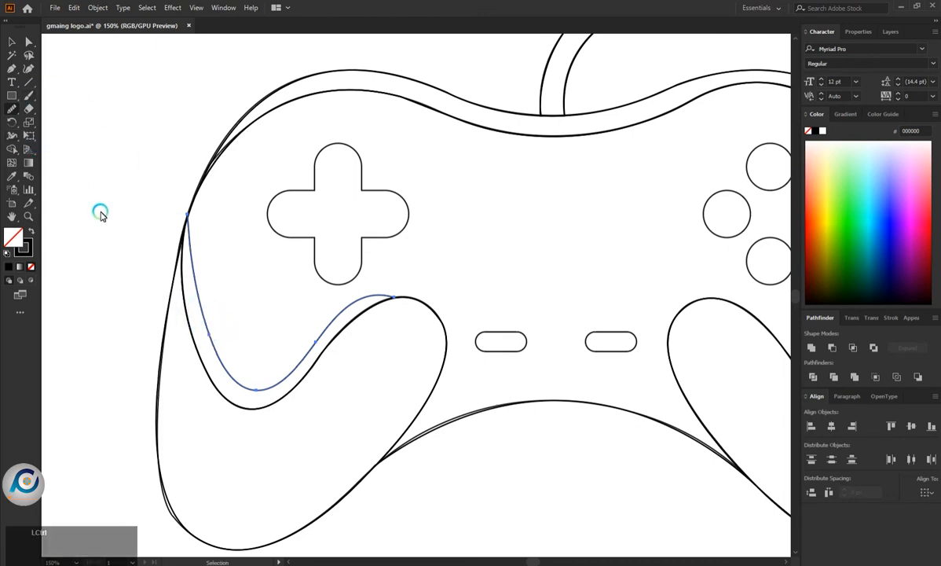
Check the regions with Shape Builder and move the inner line's end point onto the left grip's top outline
{"action": "key", "text": "ctrl+a"}
{"action": "key", "text": "shift+m"}
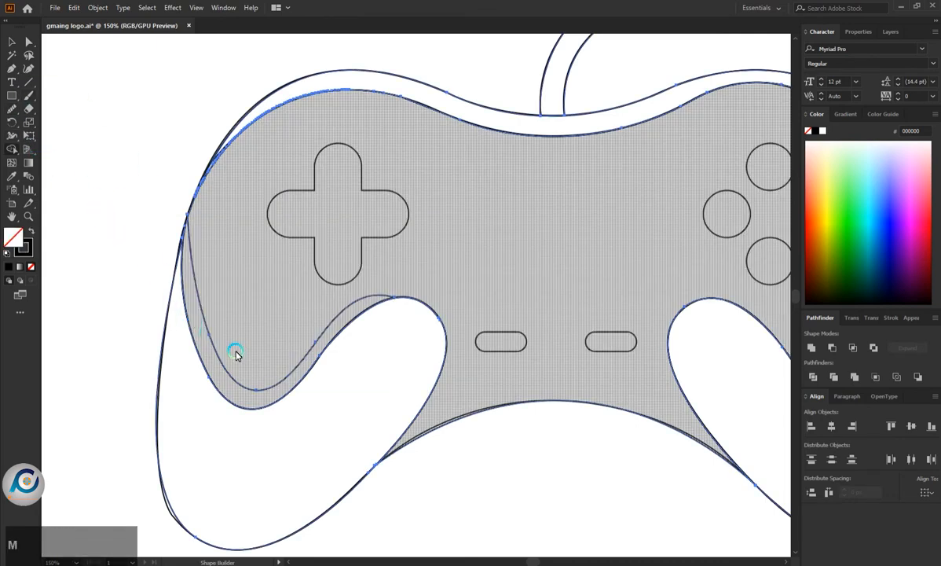
{"action": "left_click", "coordinate": [28, 44]}
{"action": "left_click", "coordinate": [375, 298]}
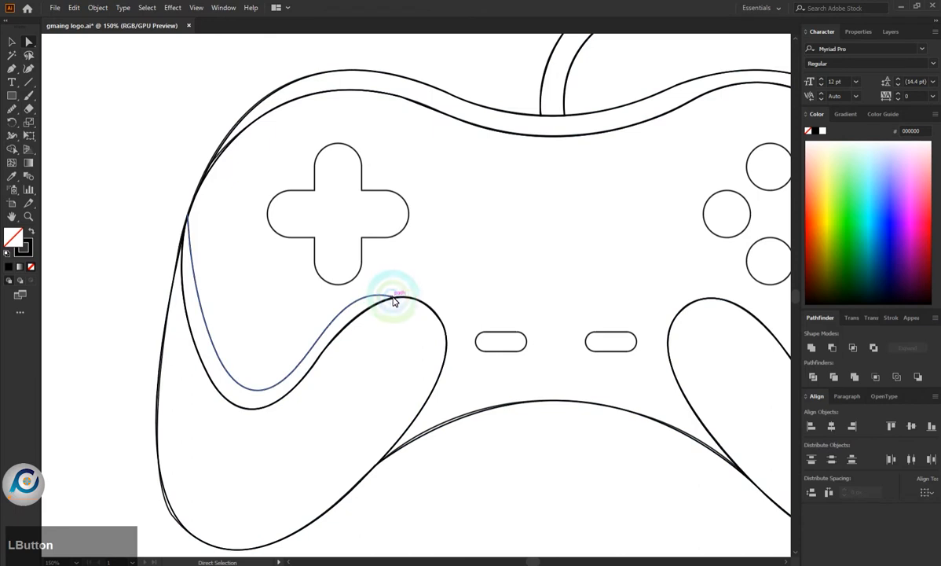
{"action": "left_click_drag", "start_coordinate": [395, 300], "coordinate": [399, 304]}
{"action": "left_click", "coordinate": [288, 348]}
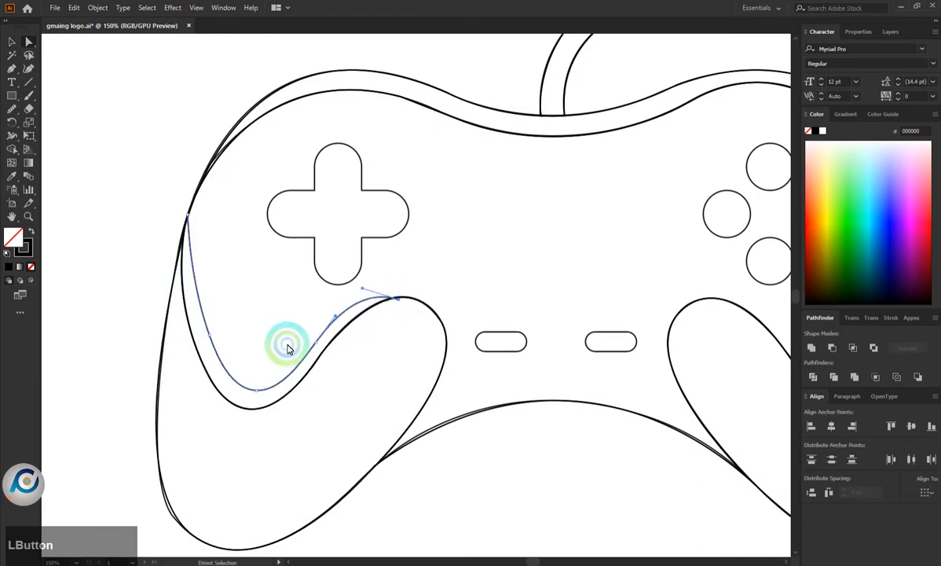
Select all artwork and create the narrow strip along the left lobe as its own shape with Shape Builder
{"action": "left_click", "coordinate": [15, 146]}
{"action": "left_click", "coordinate": [235, 376]}
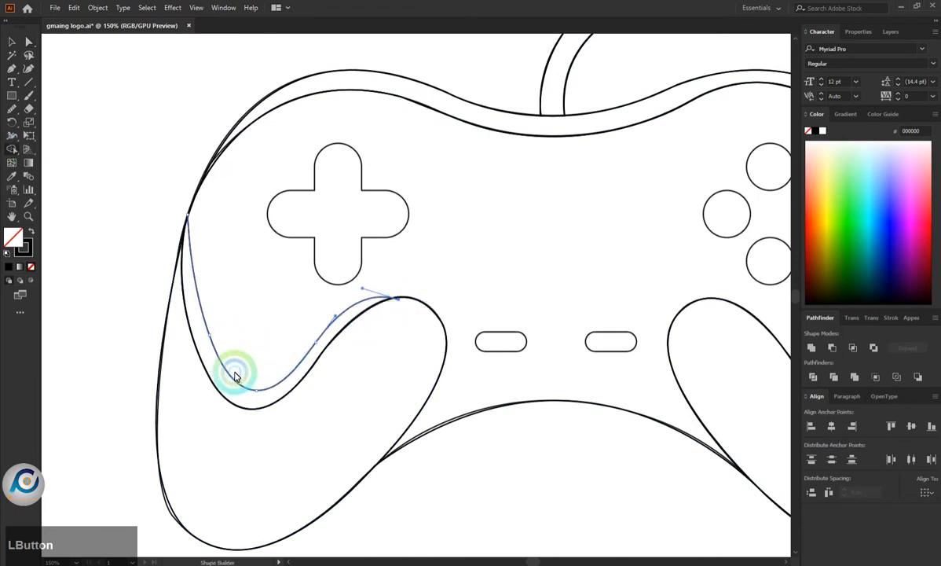
{"action": "key", "text": "ctrl+a"}
{"action": "left_click", "coordinate": [226, 377]}
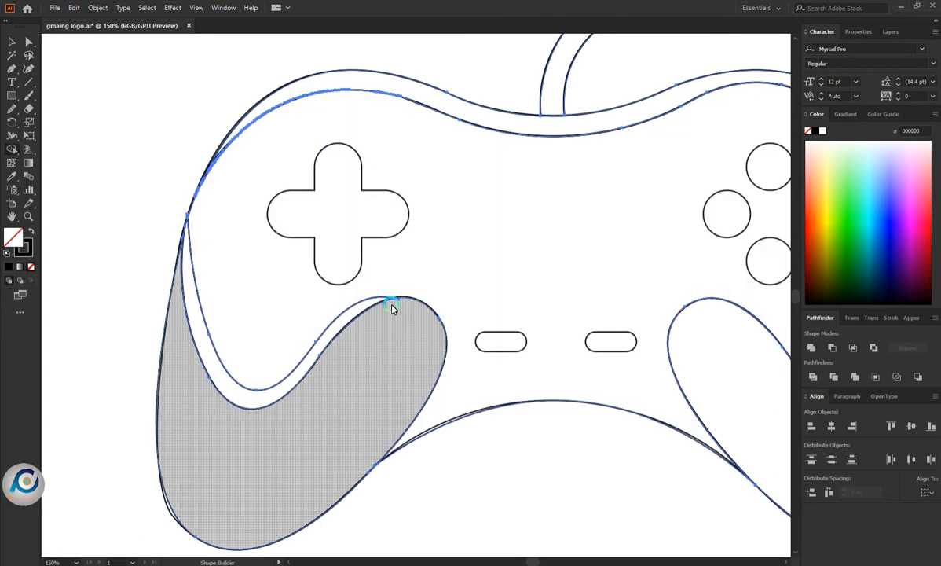
Check the remaining regions of the controller with Shape Builder and deselect all artwork
{"action": "scroll", "coordinate": [393, 308], "scroll_direction": "up", "scroll_amount": 4}
{"action": "scroll", "coordinate": [360, 315], "scroll_direction": "down", "scroll_amount": 5}
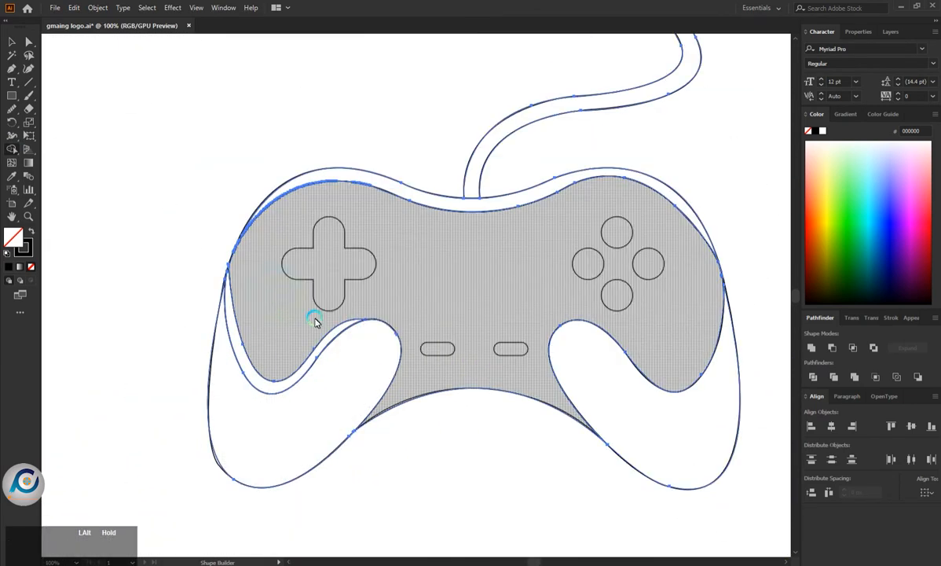
{"action": "scroll", "coordinate": [381, 397], "scroll_direction": "down", "scroll_amount": 1}
{"action": "scroll", "coordinate": [626, 384], "scroll_direction": "up", "scroll_amount": 1}
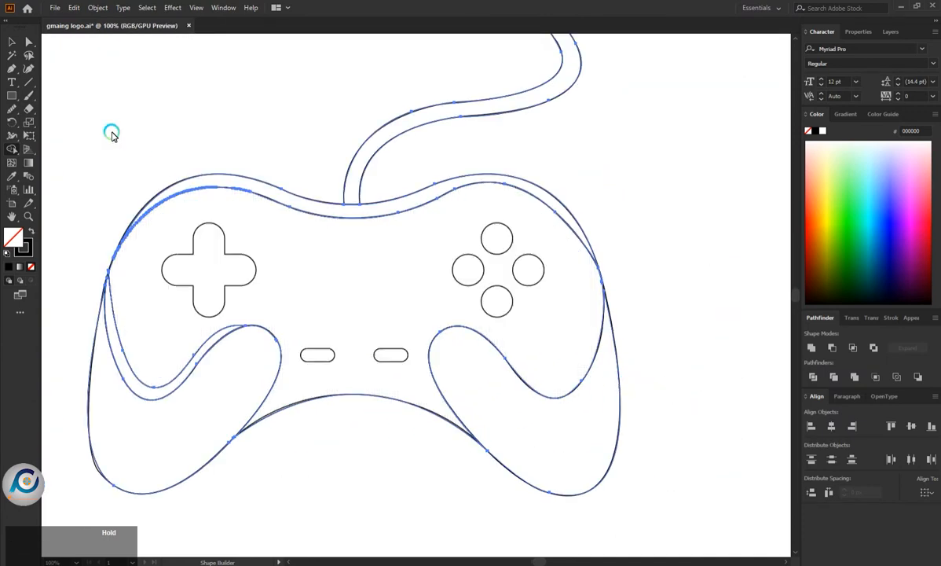
{"action": "left_click", "coordinate": [13, 68]}
{"action": "left_click", "coordinate": [10, 42]}
{"action": "left_click", "coordinate": [89, 140]}
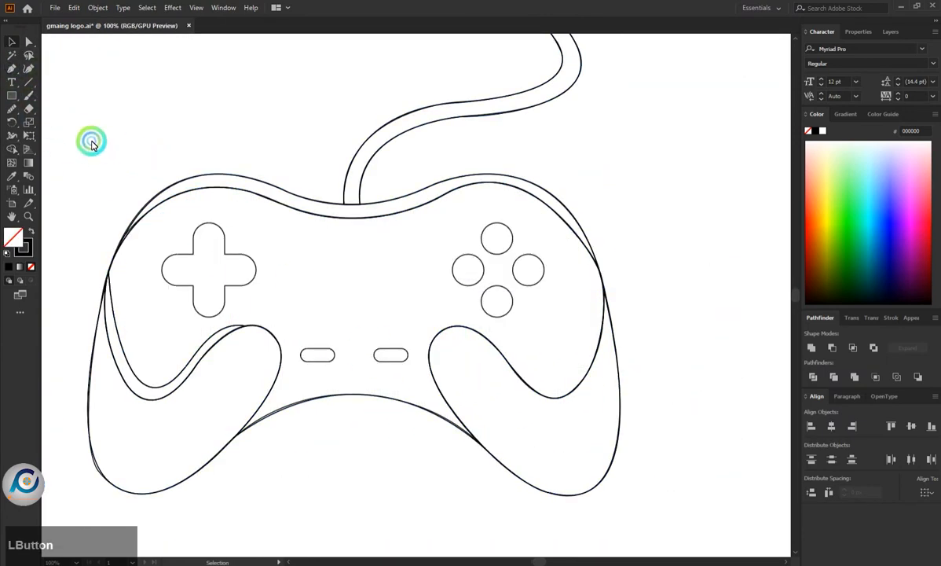
Draw an inner line with the Pen tool from the right grip's rounded top, around the right lobe's bottom and past the body's outer edge, and end the path
{"action": "left_click", "coordinate": [11, 69]}
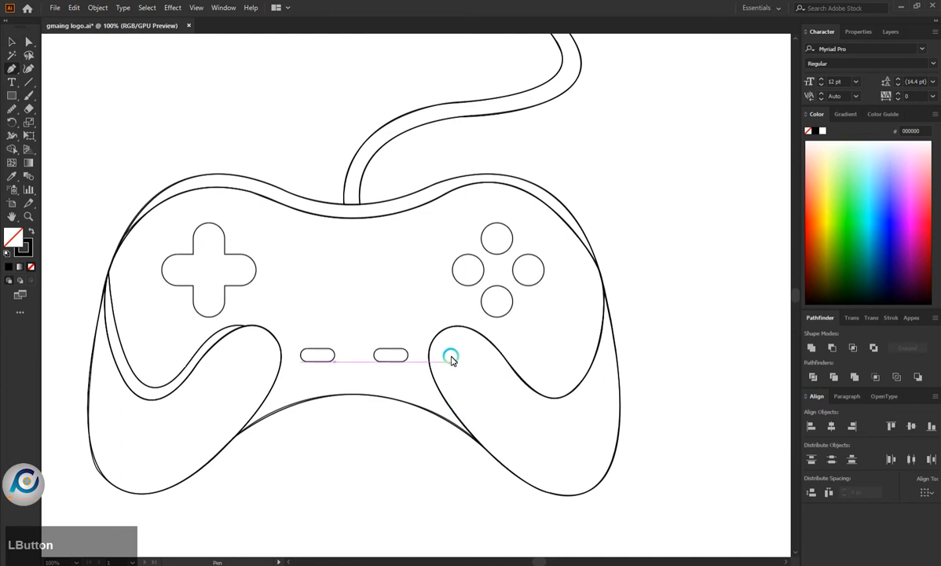
{"action": "left_click", "coordinate": [443, 329]}
{"action": "left_click_drag", "start_coordinate": [529, 373], "coordinate": [567, 454]}
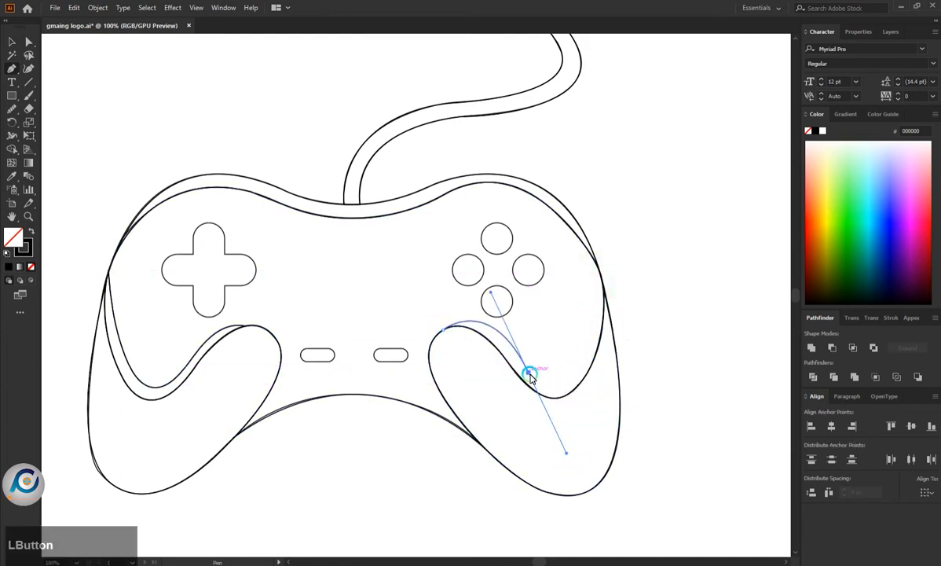
{"action": "key", "text": "ctrl+z"}
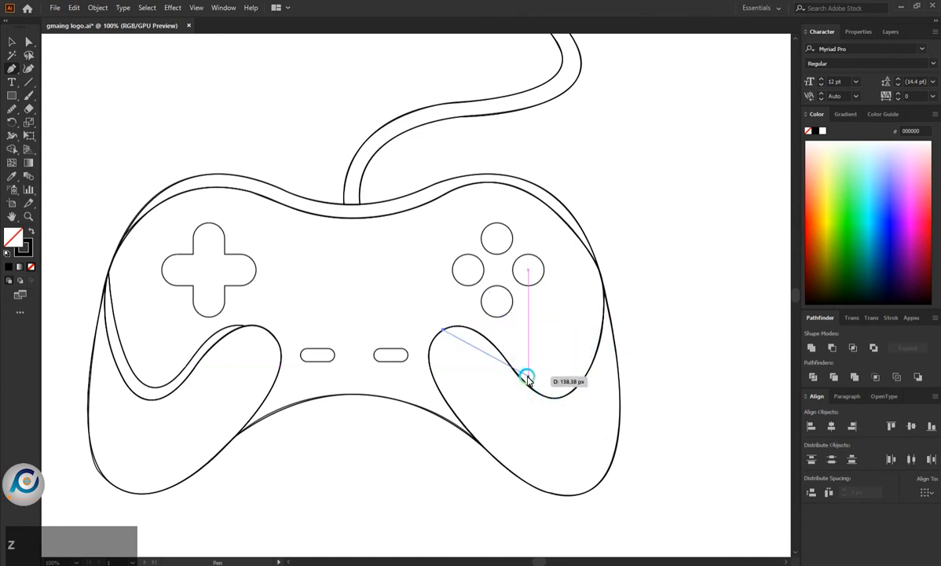
{"action": "left_click_drag", "start_coordinate": [529, 373], "coordinate": [571, 452]}
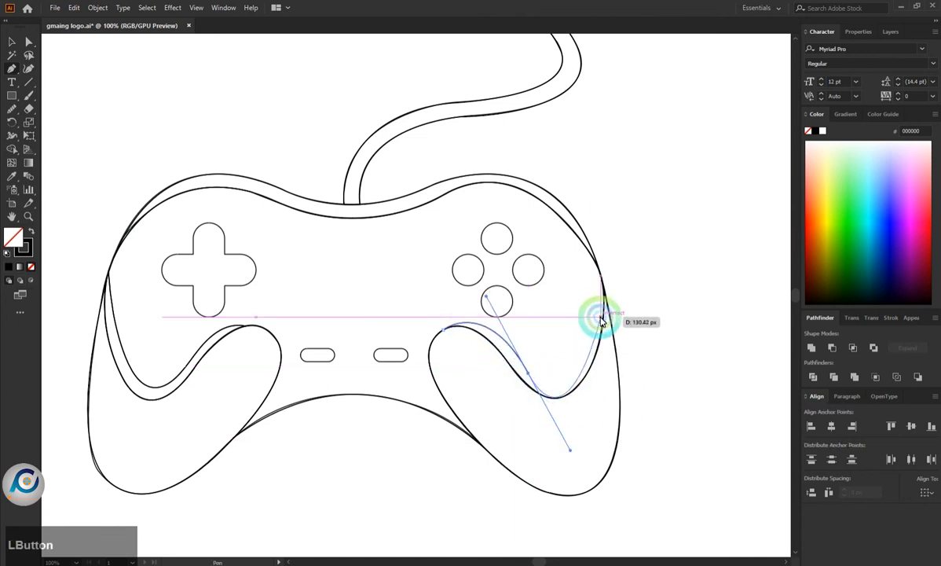
{"action": "left_click_drag", "start_coordinate": [530, 375], "coordinate": [607, 229]}
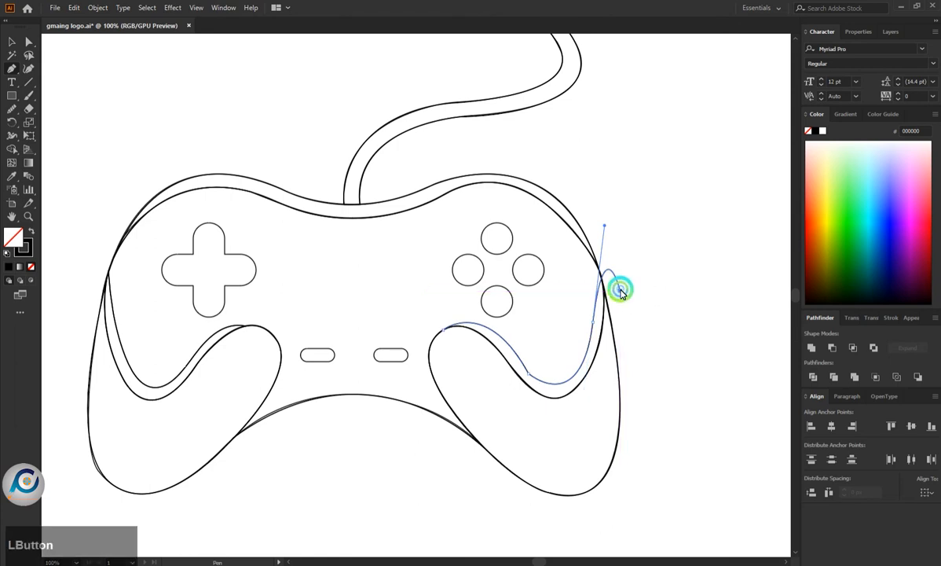
{"action": "left_click_drag", "start_coordinate": [620, 290], "coordinate": [630, 325]}
{"action": "key", "text": "Escape"}
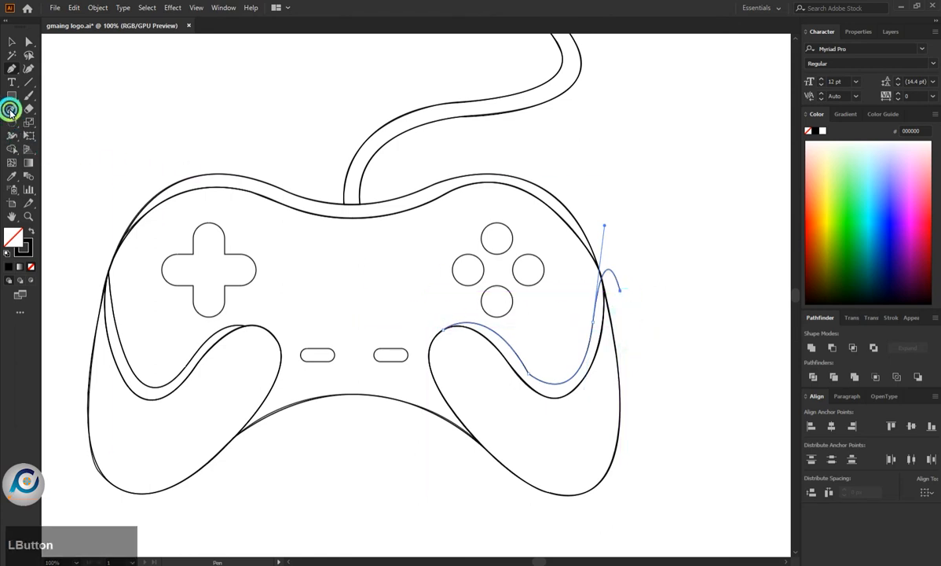
Smooth the right lobe's inner line where it dips from the grip's top toward the lobe's bottom
{"action": "left_click", "coordinate": [523, 374], "text": "ctrl"}
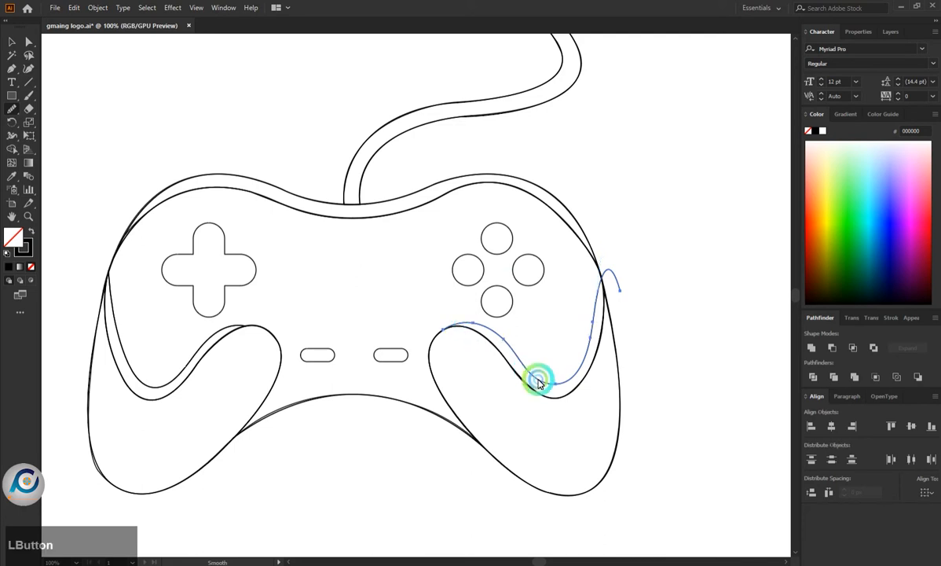
{"action": "left_click_drag", "start_coordinate": [539, 382], "coordinate": [508, 345]}
{"action": "left_click_drag", "start_coordinate": [627, 347], "coordinate": [580, 355]}
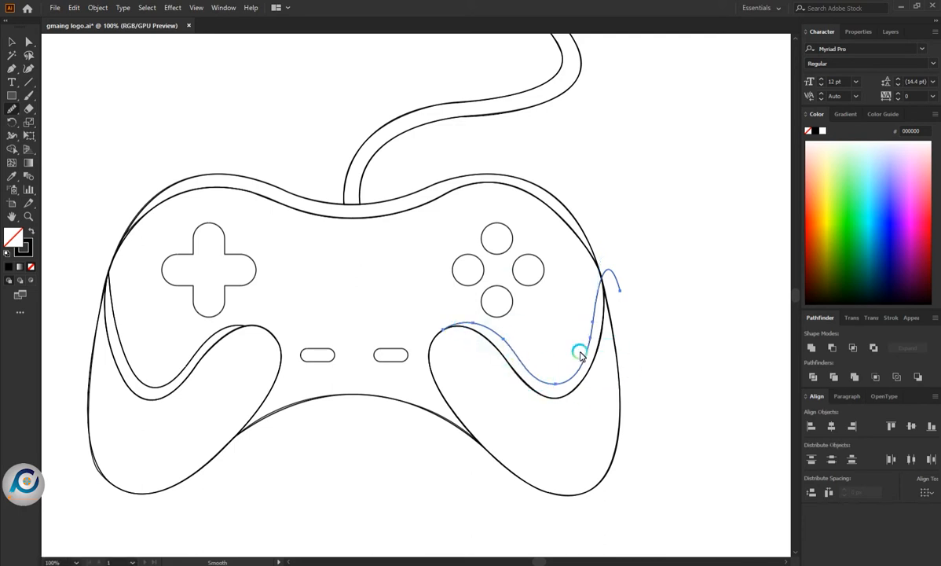
Select all artwork, create the narrow strip along the right lobe with Shape Builder, remove the line's overhanging end and deselect
{"action": "key", "text": "ctrl+a"}
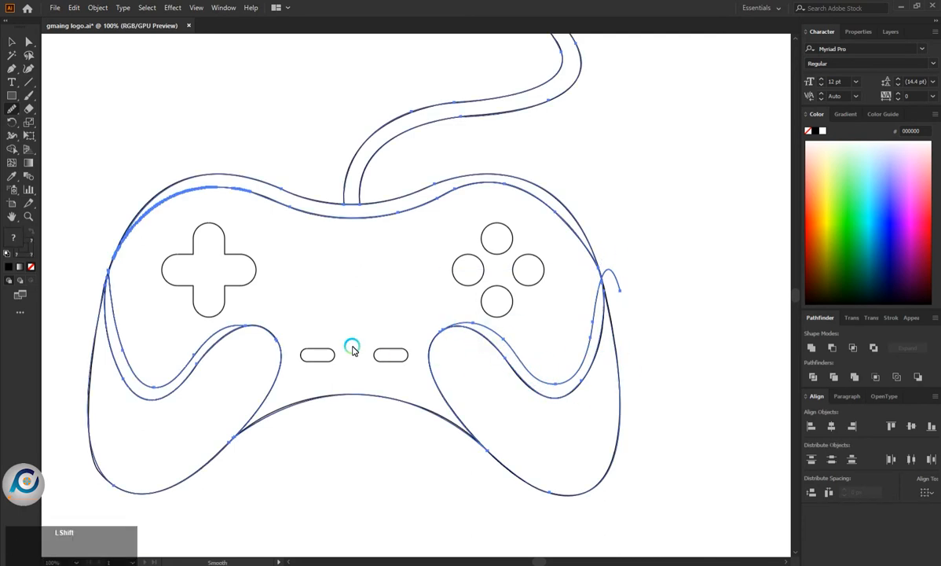
{"action": "key", "text": "shift+m"}
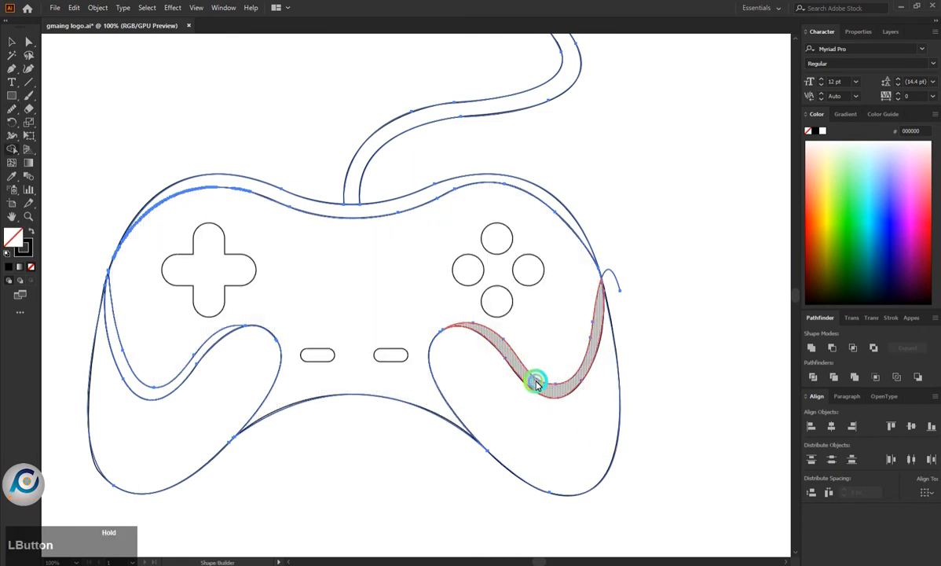
{"action": "mouse_move", "coordinate": [537, 383]}
{"action": "left_mouse_down"}
{"action": "mouse_move", "coordinate": [614, 325]}
{"action": "mouse_move", "coordinate": [617, 291]}
{"action": "left_mouse_up"}
{"action": "key", "text": "space"}
{"action": "left_click", "coordinate": [629, 264], "text": "alt"}
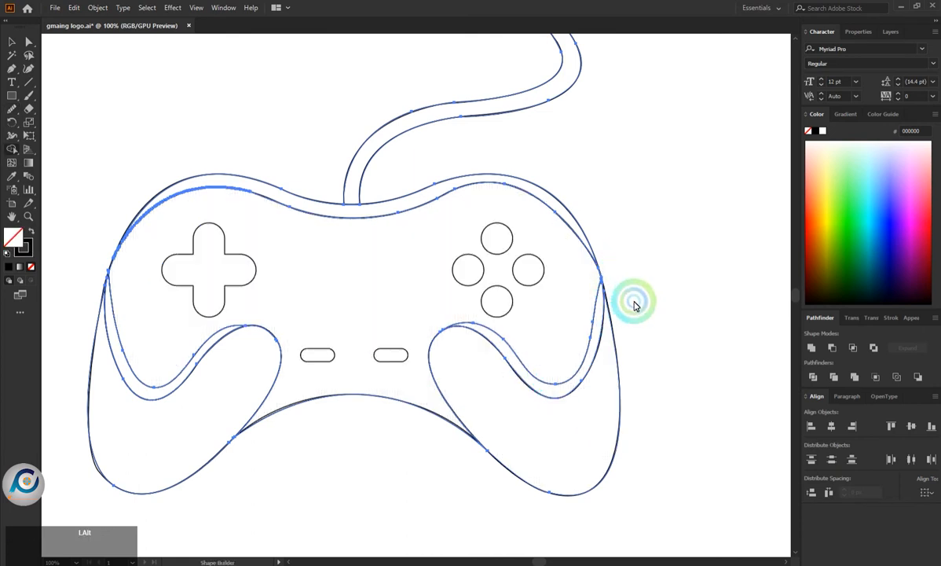
{"action": "left_click", "coordinate": [12, 41]}
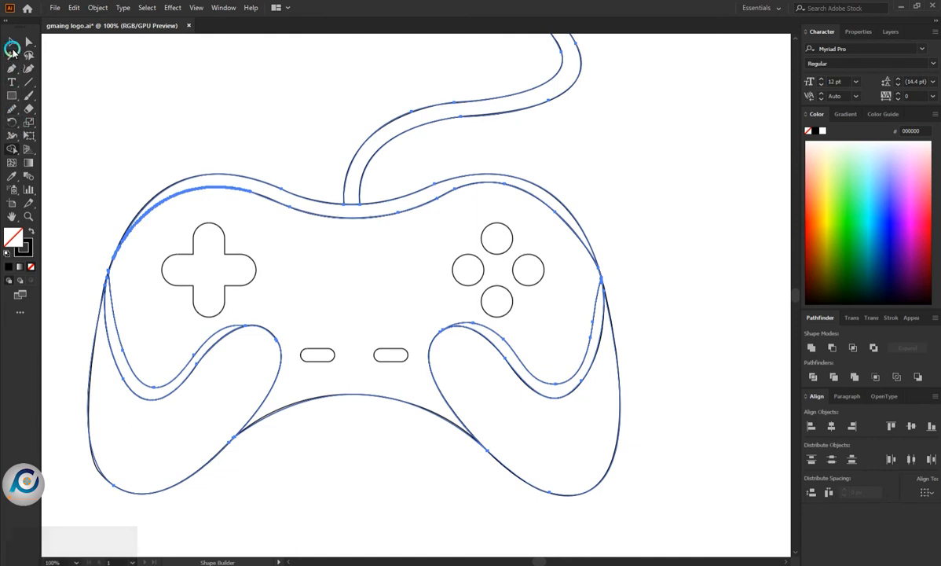
{"action": "left_click", "coordinate": [150, 79]}
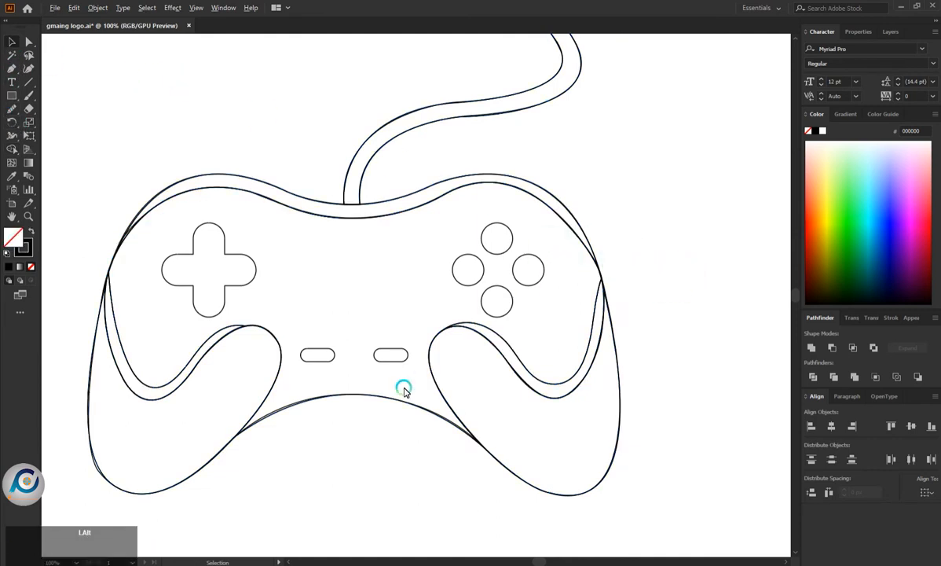
Draw an S-shaped line with the Pen tool across the lower end of the left grip, overshooting both edges, and end the path
{"action": "scroll", "coordinate": [403, 390], "scroll_direction": "down", "scroll_amount": 1}
{"action": "scroll", "coordinate": [154, 446], "scroll_direction": "up", "scroll_amount": 1}
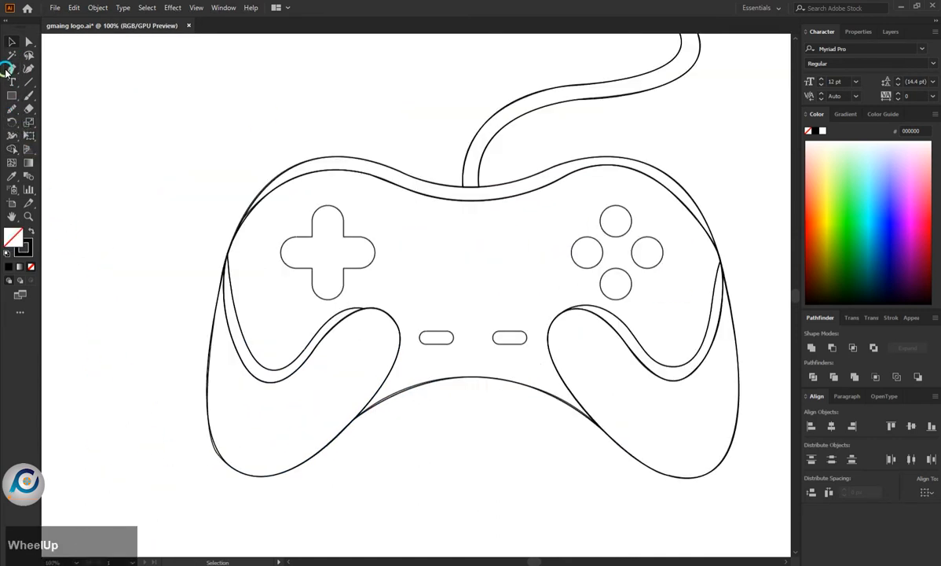
{"action": "left_click", "coordinate": [127, 385]}
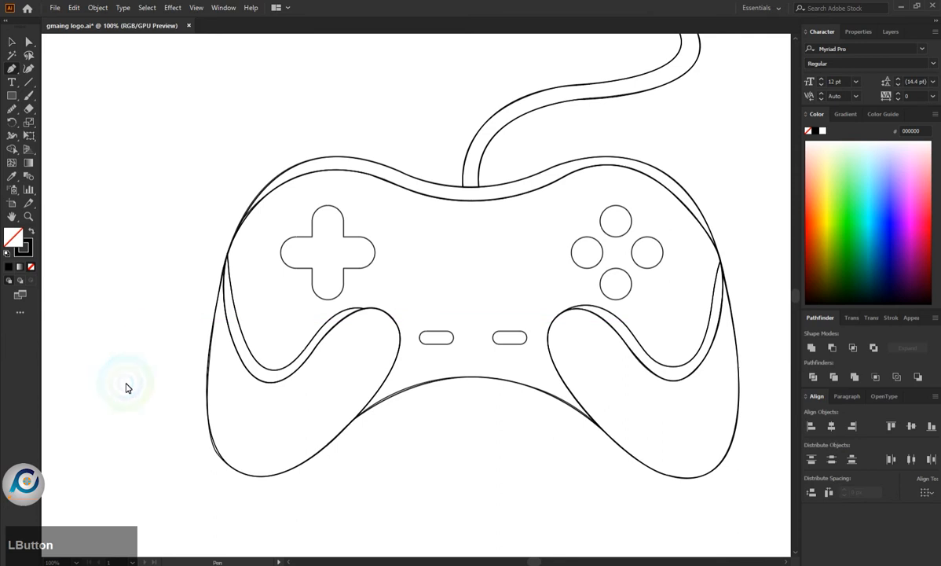
{"action": "left_click", "coordinate": [197, 386]}
{"action": "left_click_drag", "start_coordinate": [246, 427], "coordinate": [278, 411]}
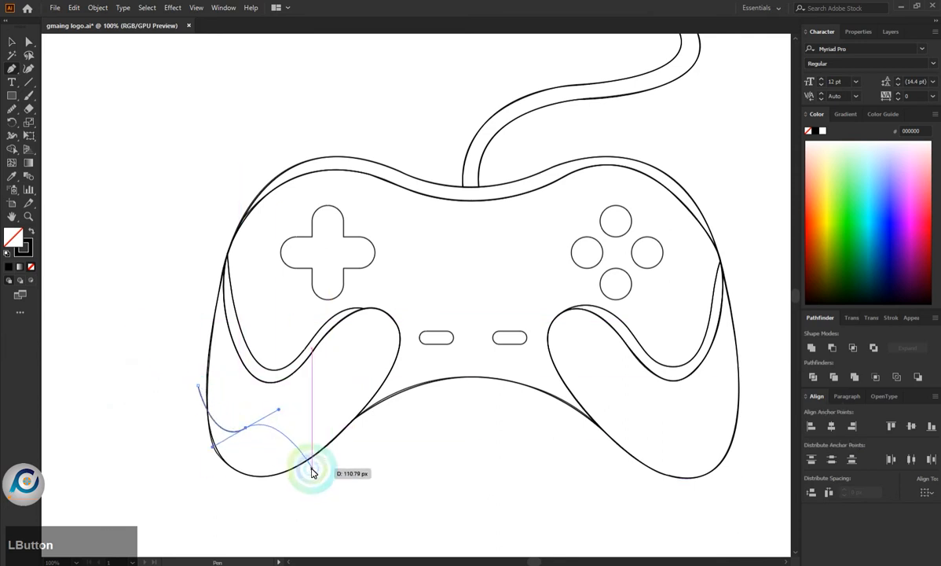
{"action": "left_click_drag", "start_coordinate": [302, 472], "coordinate": [282, 523]}
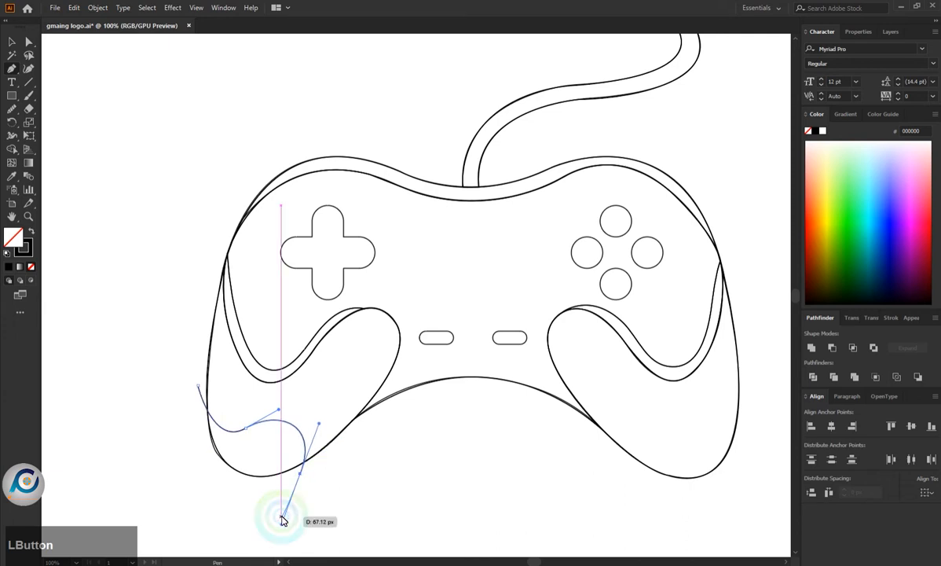
{"action": "key", "text": "Escape"}
Draw a matching wavy line across the lower end of the right grip, overshooting both edges, and end the path
{"action": "scroll", "coordinate": [408, 439], "scroll_direction": "down", "scroll_amount": 1}
{"action": "left_click", "coordinate": [554, 454]}
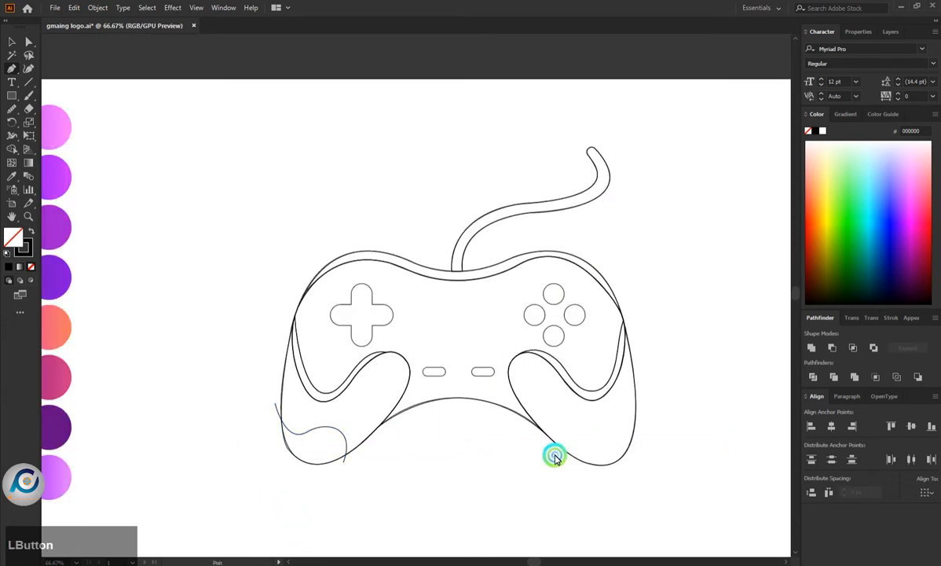
{"action": "left_click_drag", "start_coordinate": [591, 436], "coordinate": [640, 420]}
{"action": "key", "text": "Escape"}
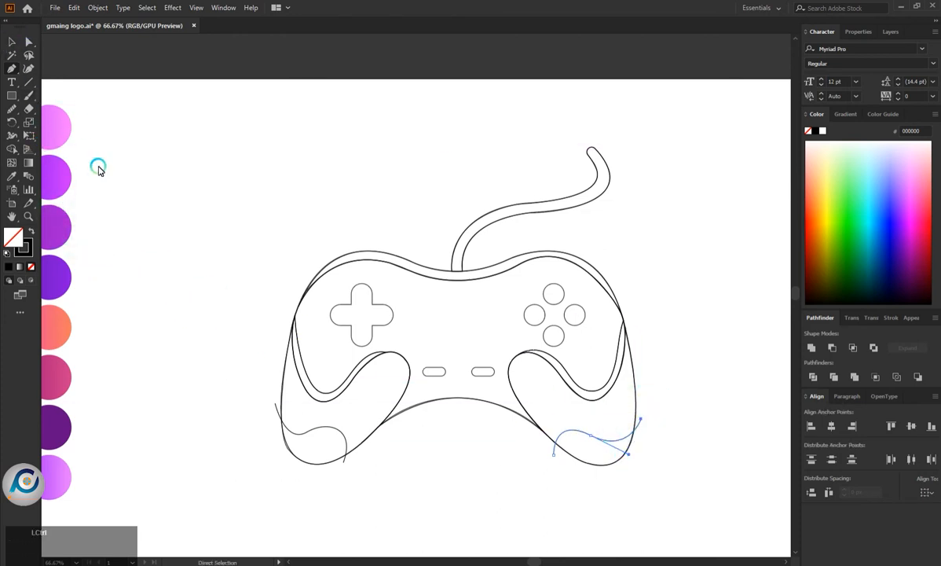
Select all artwork and create the tips of both grips as separate shapes with Shape Builder
{"action": "key", "text": "ctrl+a"}
{"action": "key", "text": "shift+m"}
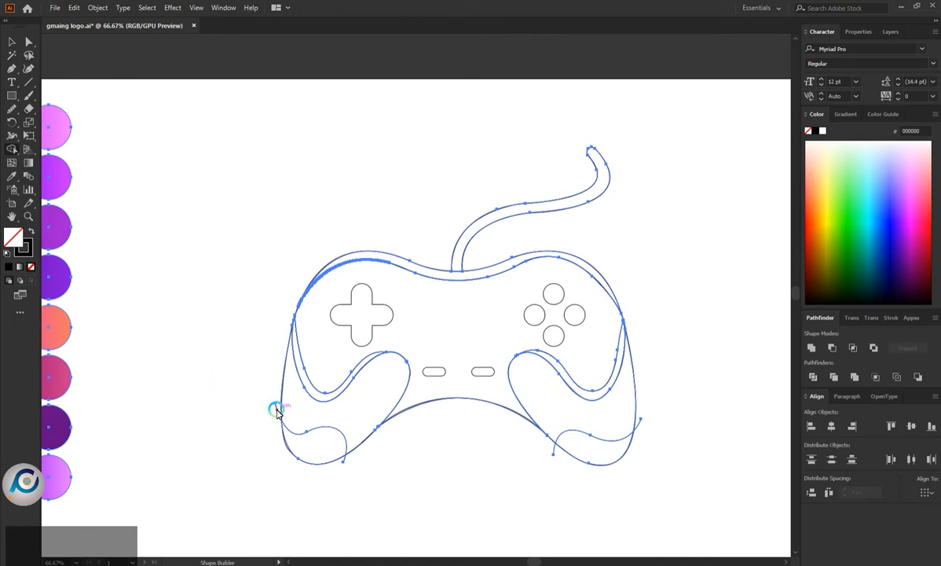
{"action": "left_click", "coordinate": [317, 450]}
{"action": "left_click", "coordinate": [607, 455]}
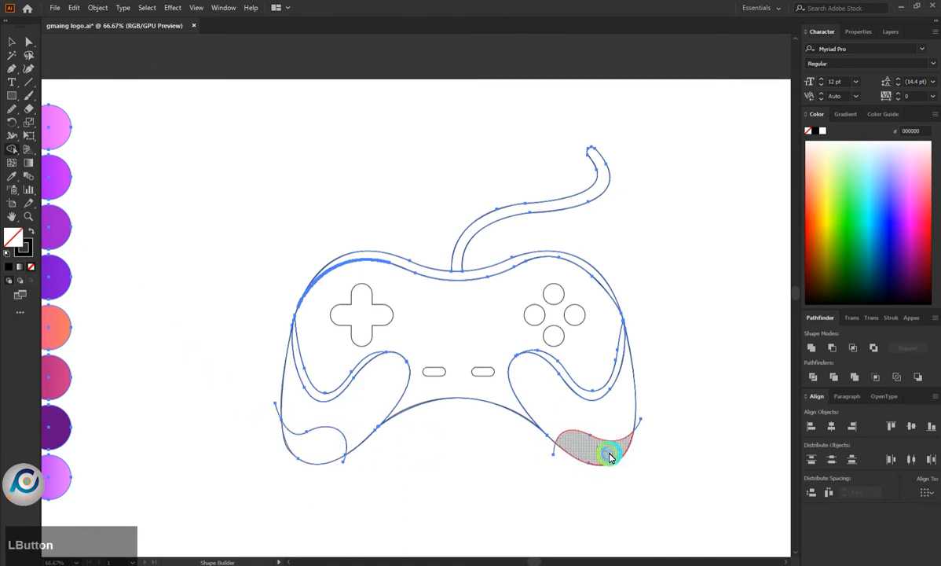
Remove the line ends overhanging both grips with Shape Builder and deselect all artwork
{"action": "left_click", "coordinate": [276, 404], "text": "alt"}
{"action": "left_click", "coordinate": [345, 461], "text": "alt"}
{"action": "scroll", "coordinate": [550, 461], "scroll_direction": "up", "scroll_amount": 2}
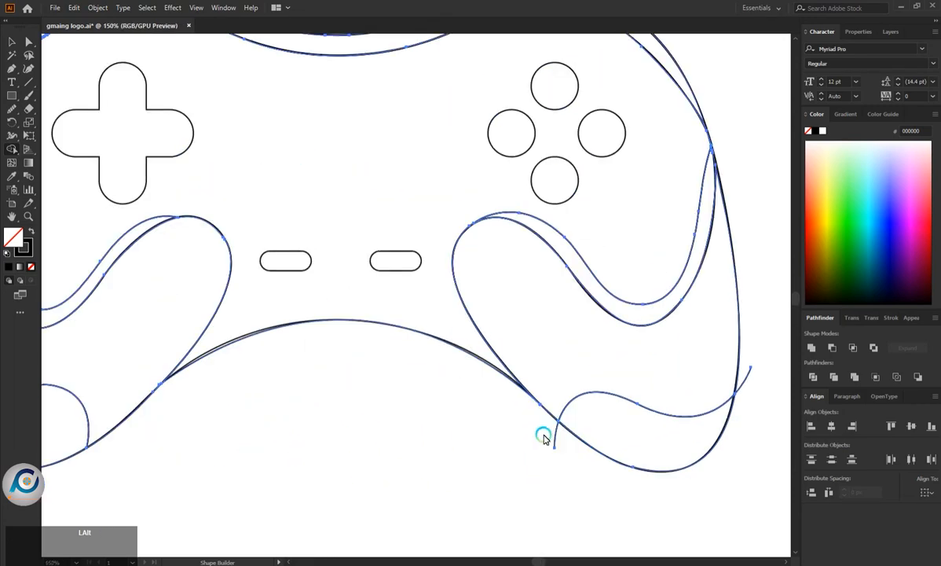
{"action": "left_click", "coordinate": [555, 437], "text": "alt"}
{"action": "left_click", "coordinate": [742, 382], "text": "alt"}
{"action": "scroll", "coordinate": [719, 404], "scroll_direction": "down", "scroll_amount": 2}
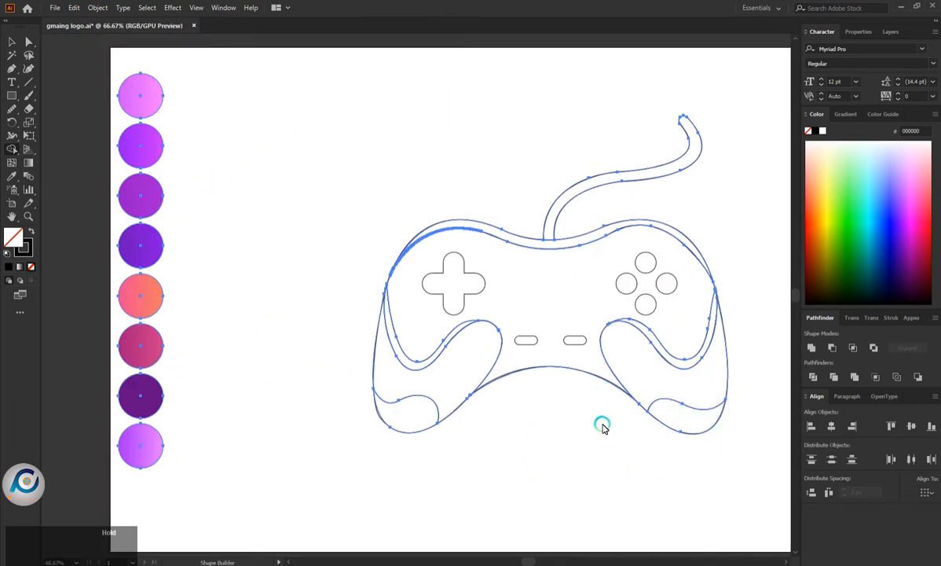
{"action": "scroll", "coordinate": [385, 436], "scroll_direction": "down", "scroll_amount": 1}
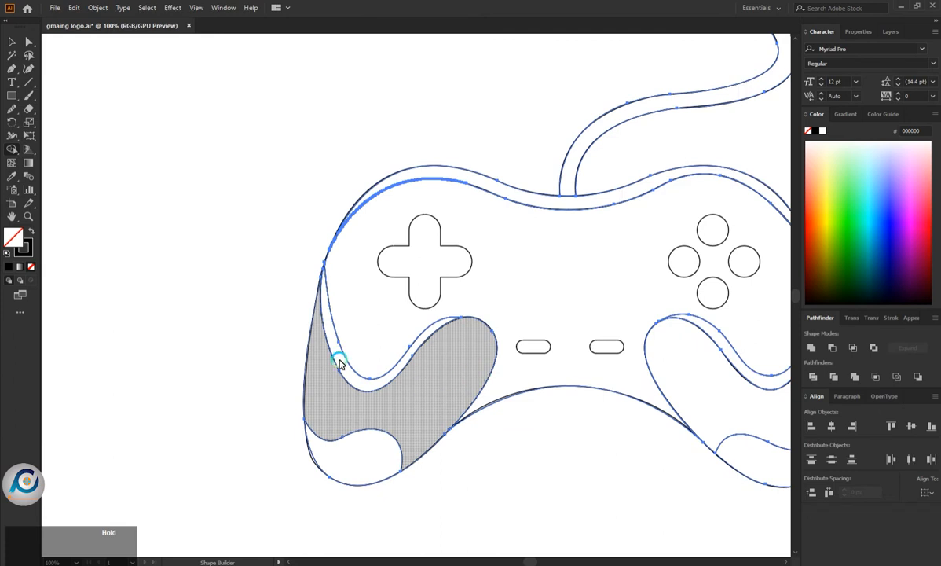
{"action": "left_click", "coordinate": [10, 39]}
{"action": "left_click", "coordinate": [185, 283]}
{"action": "left_click", "coordinate": [55, 218]}
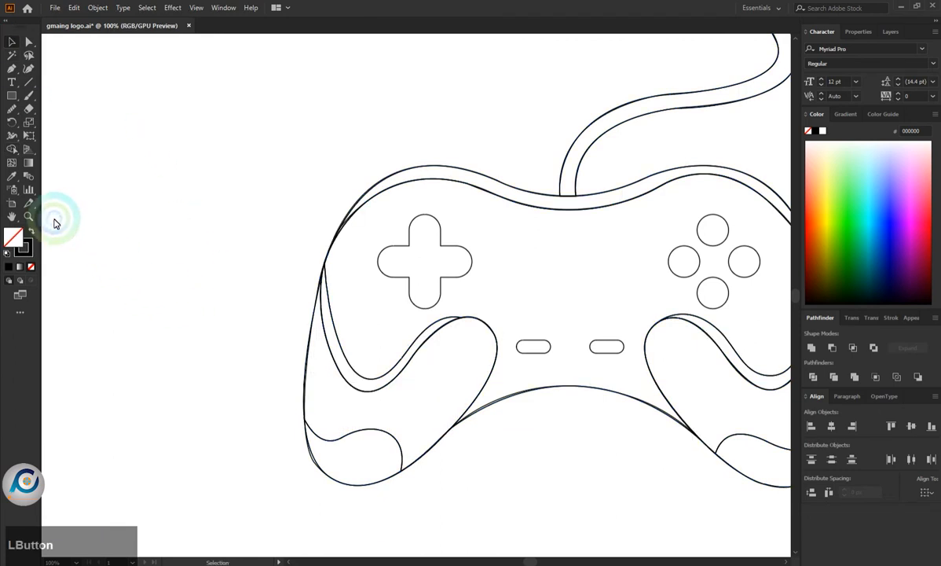
Start a Pen line just outside the left grip's outer edge and curve it beneath the left lobe, with a corner at its end
{"action": "left_click", "coordinate": [366, 386]}
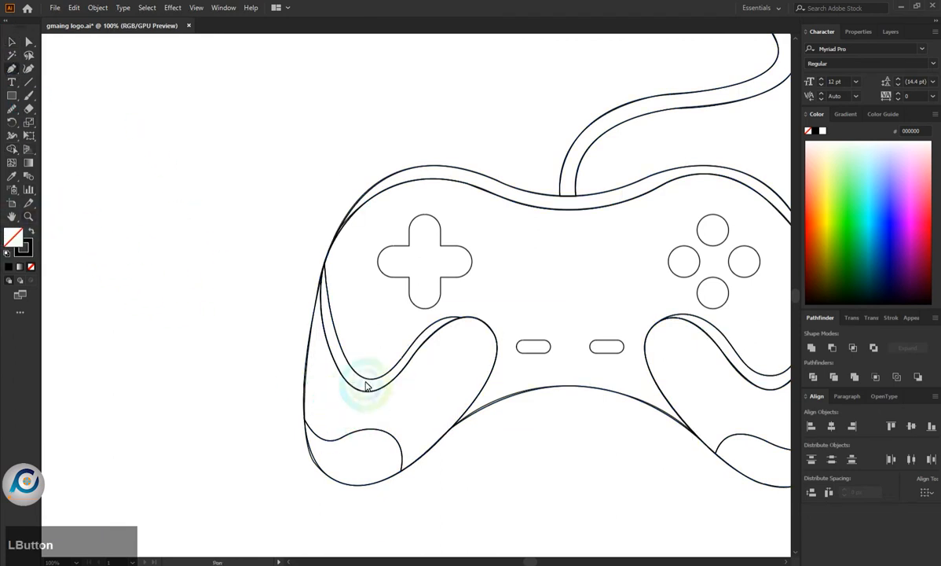
{"action": "left_click", "coordinate": [315, 283]}
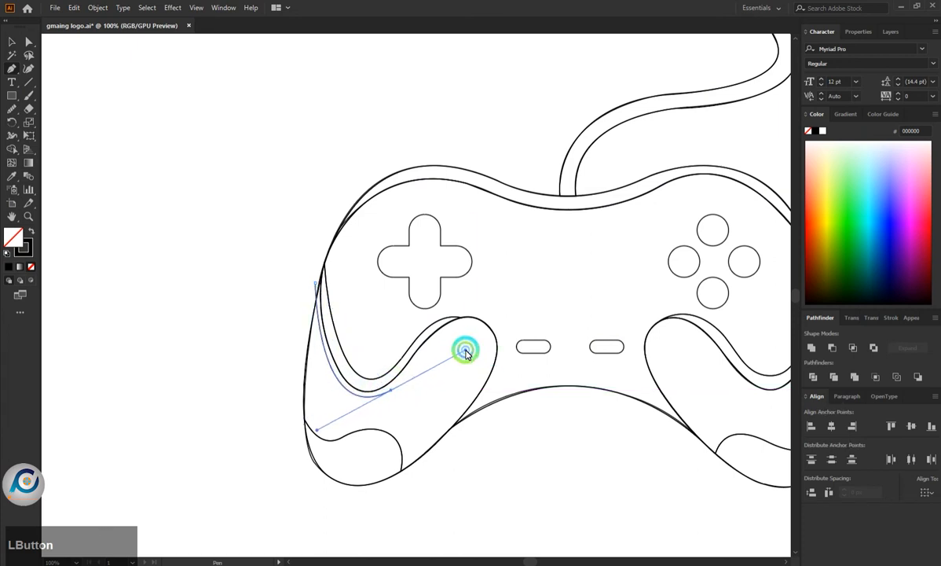
{"action": "left_click", "coordinate": [390, 390]}
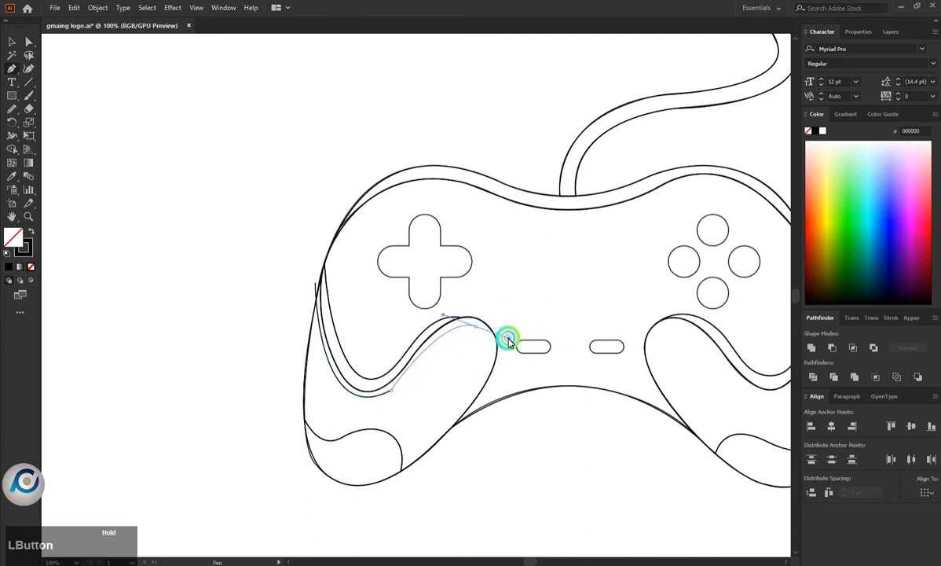
{"action": "left_click_drag", "start_coordinate": [508, 340], "coordinate": [488, 340]}
{"action": "key", "text": "ctrl+z"}
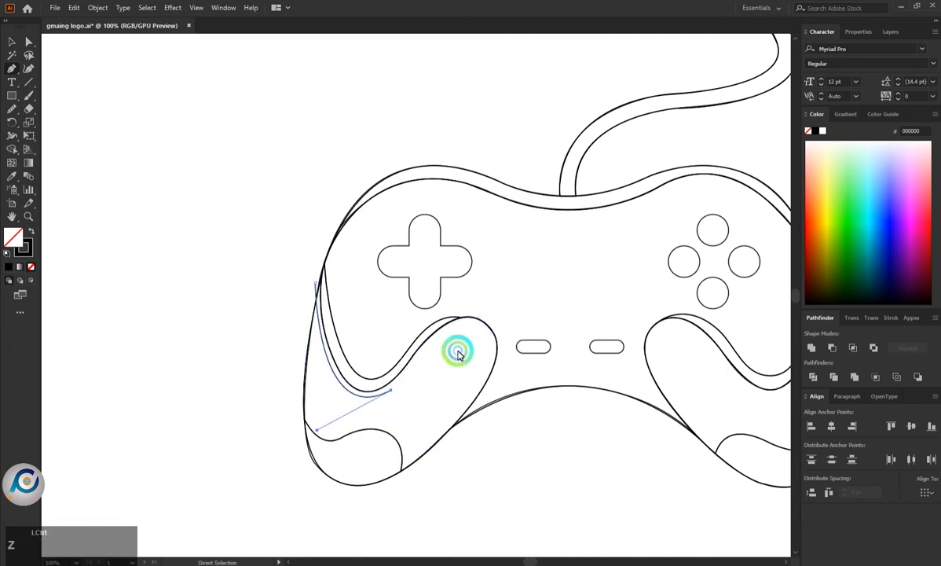
{"action": "left_click_drag", "start_coordinate": [431, 334], "coordinate": [423, 358]}
{"action": "key", "text": "ctrl+z"}
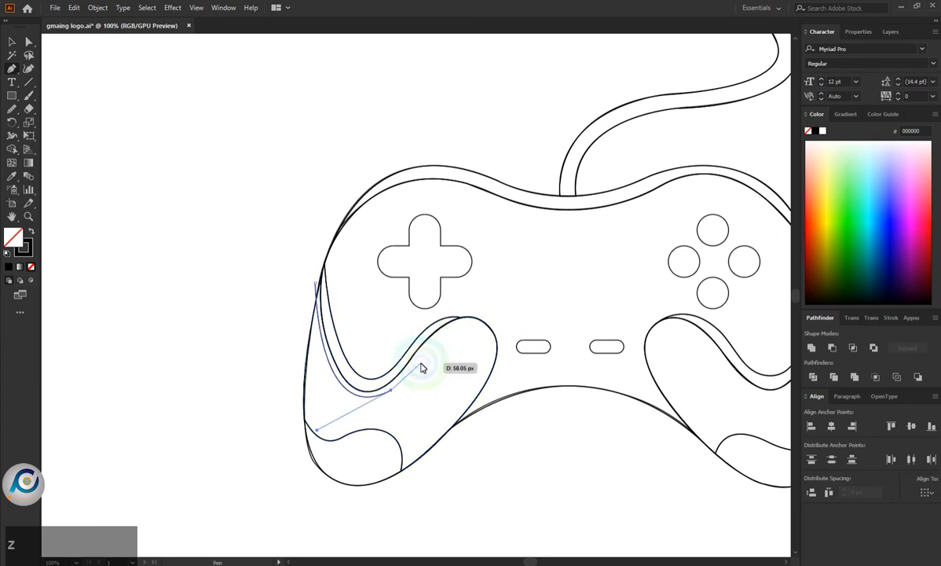
Continue the line just inside the left grip's rounded top and down to its inner edge, and end the path
{"action": "left_click_drag", "start_coordinate": [471, 338], "coordinate": [504, 377]}
{"action": "key", "text": "ctrl+z"}
{"action": "key", "text": "ctrl+z"}
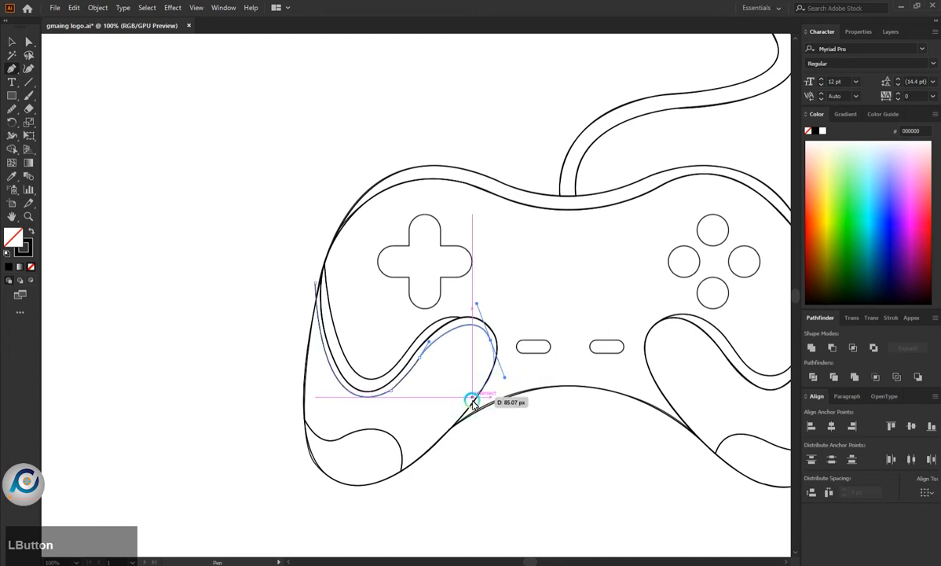
{"action": "left_click", "coordinate": [492, 340]}
{"action": "left_click_drag", "start_coordinate": [485, 391], "coordinate": [474, 423]}
{"action": "key", "text": "Escape"}
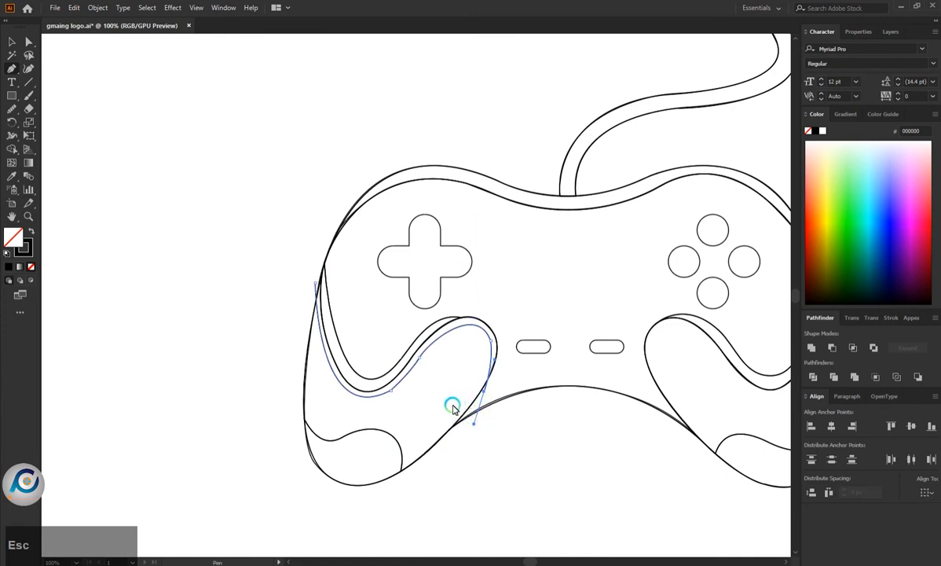
Smooth the inner line on the left grip and remove both of its overhanging ends with Shape Builder
{"action": "left_click", "coordinate": [330, 351]}
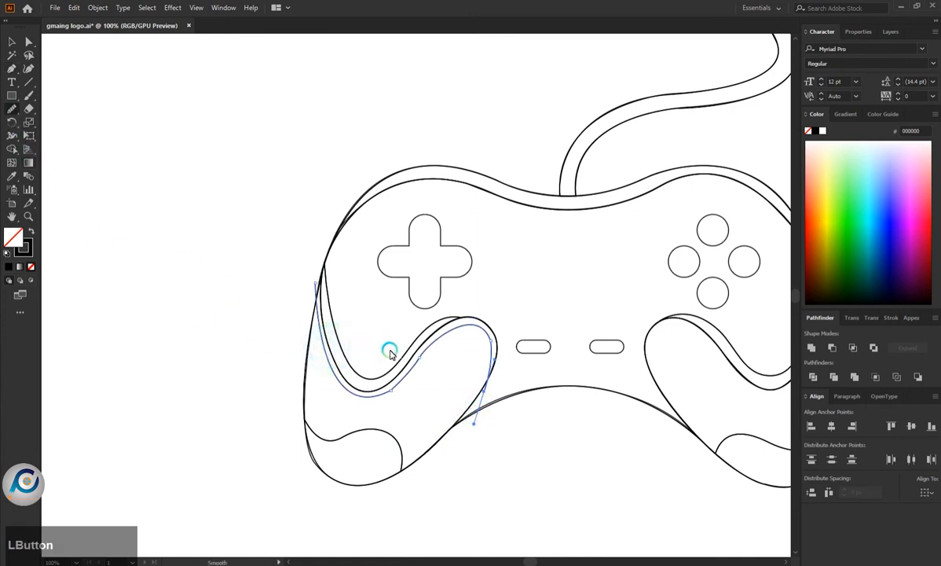
{"action": "mouse_move", "coordinate": [401, 385]}
{"action": "left_mouse_down"}
{"action": "mouse_move", "coordinate": [413, 364]}
{"action": "mouse_move", "coordinate": [405, 381]}
{"action": "mouse_move", "coordinate": [469, 346]}
{"action": "left_mouse_up"}
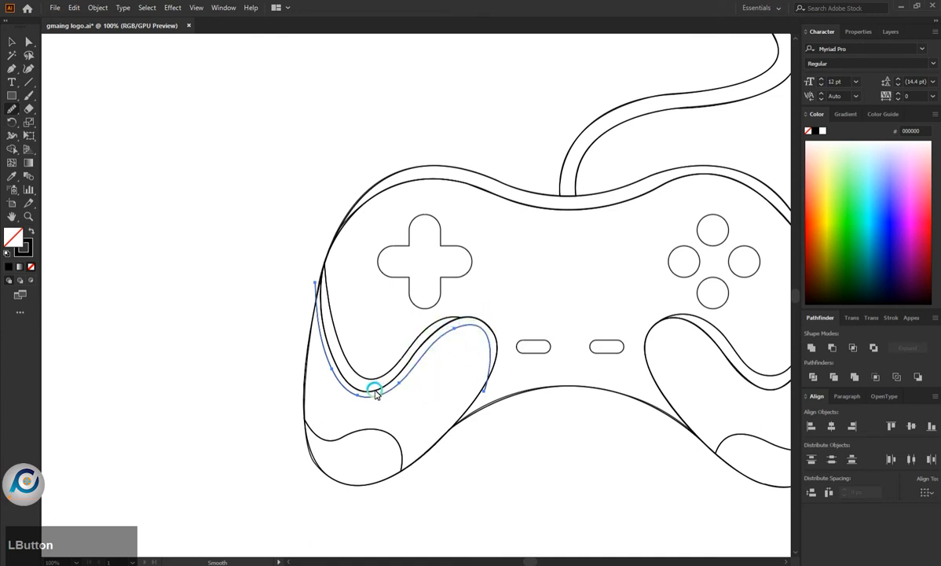
{"action": "key", "text": "ctrl+a"}
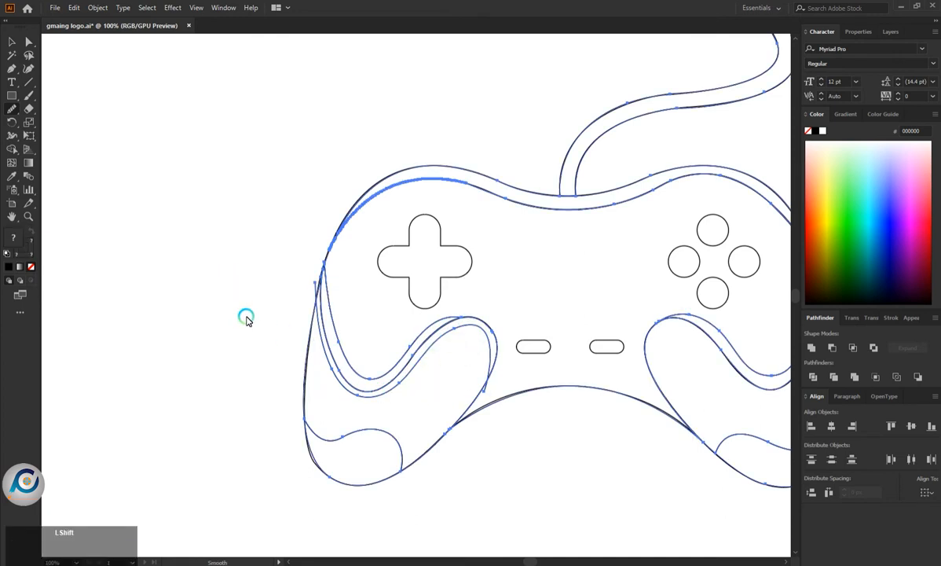
{"action": "key", "text": "shift+m"}
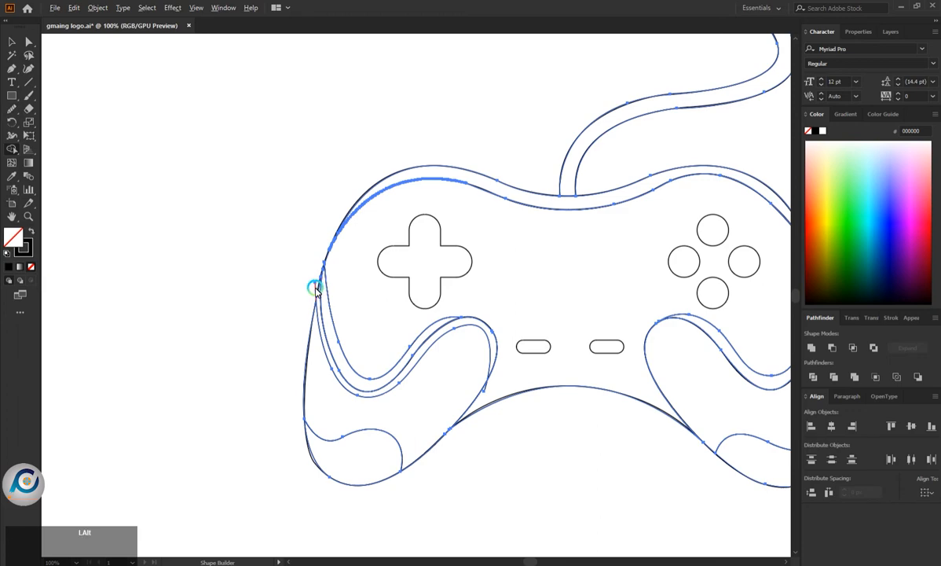
{"action": "left_click", "coordinate": [315, 288], "text": "alt"}
{"action": "left_click", "coordinate": [484, 390], "text": "alt"}
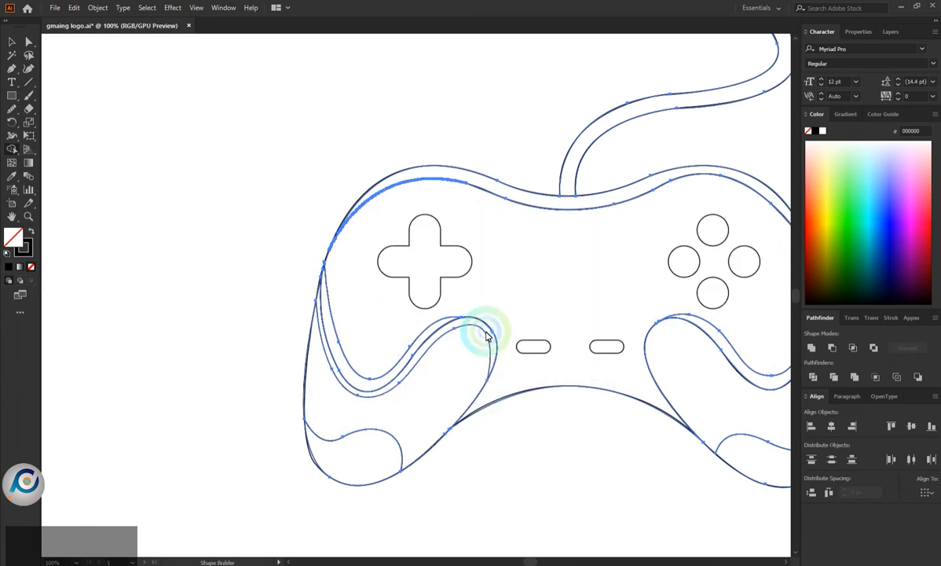
Make the left grip area inside the line a separate shape with Shape Builder and deselect all artwork
{"action": "left_click", "coordinate": [465, 343]}
{"action": "scroll", "coordinate": [464, 343], "scroll_direction": "down", "scroll_amount": 3}
{"action": "scroll", "coordinate": [486, 350], "scroll_direction": "up", "scroll_amount": 3}
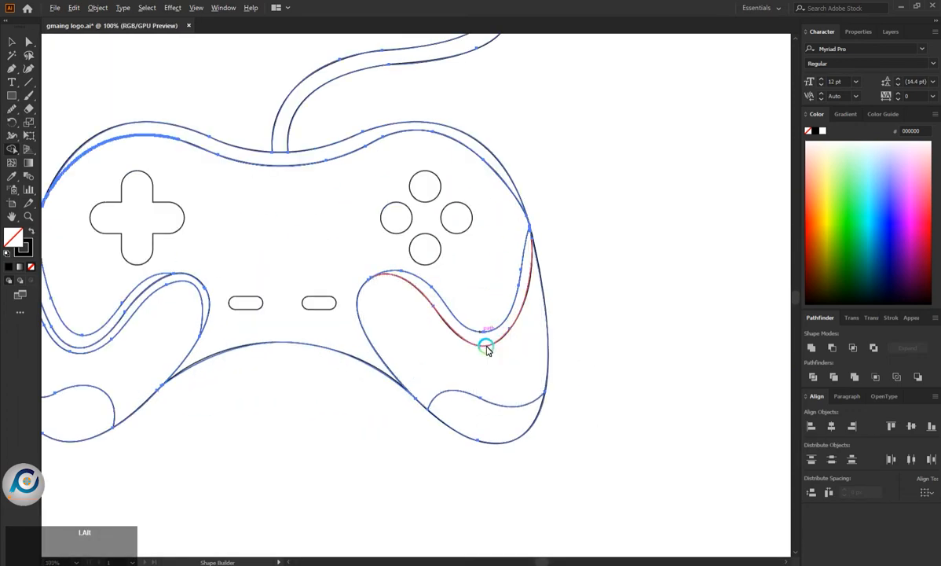
{"action": "left_click", "coordinate": [485, 350], "text": "alt"}
{"action": "left_click", "coordinate": [13, 41]}
{"action": "left_click", "coordinate": [138, 88]}
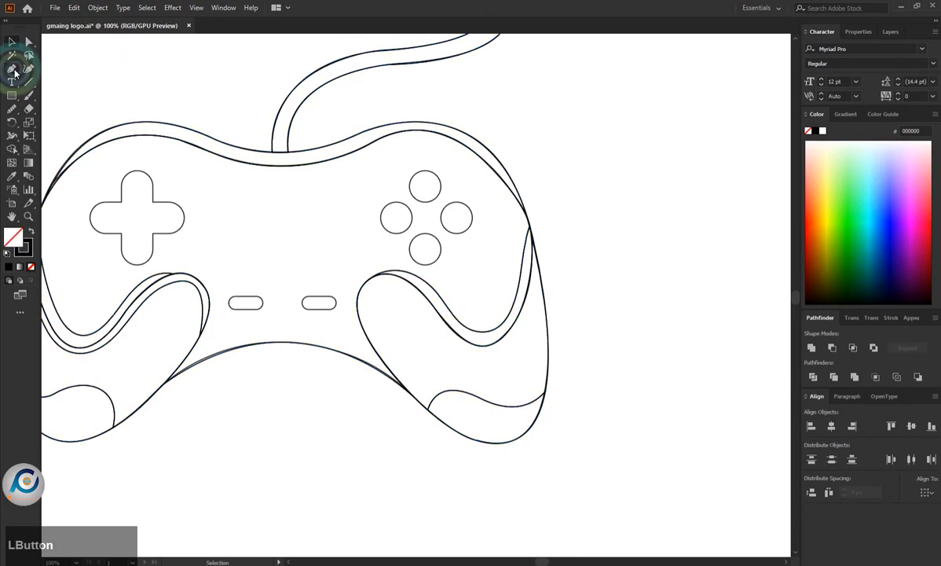
Draw a Pen line from the right grip's inner edge around its rounded top, beneath the right lobe and past the outer edge, ending the path
{"action": "left_click", "coordinate": [13, 70]}
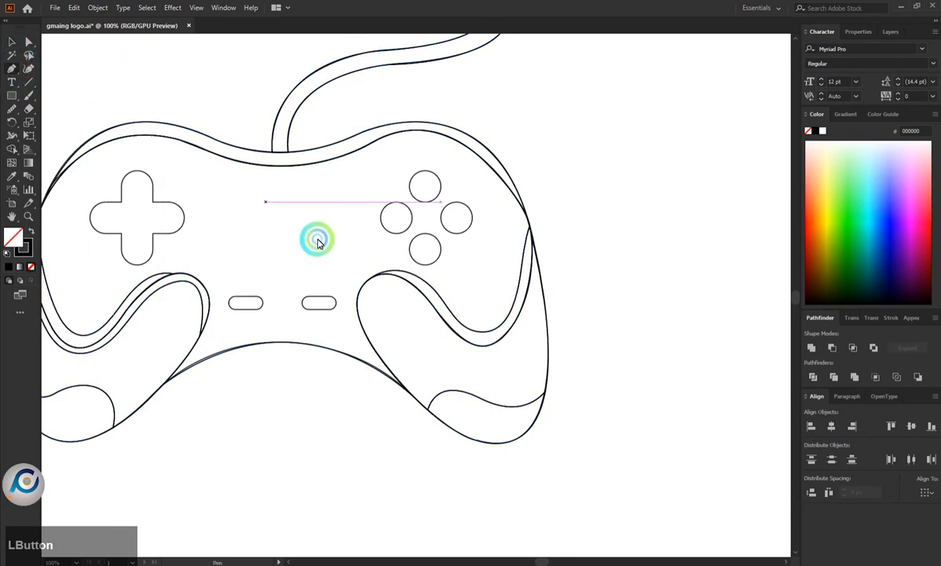
{"action": "left_click", "coordinate": [382, 363]}
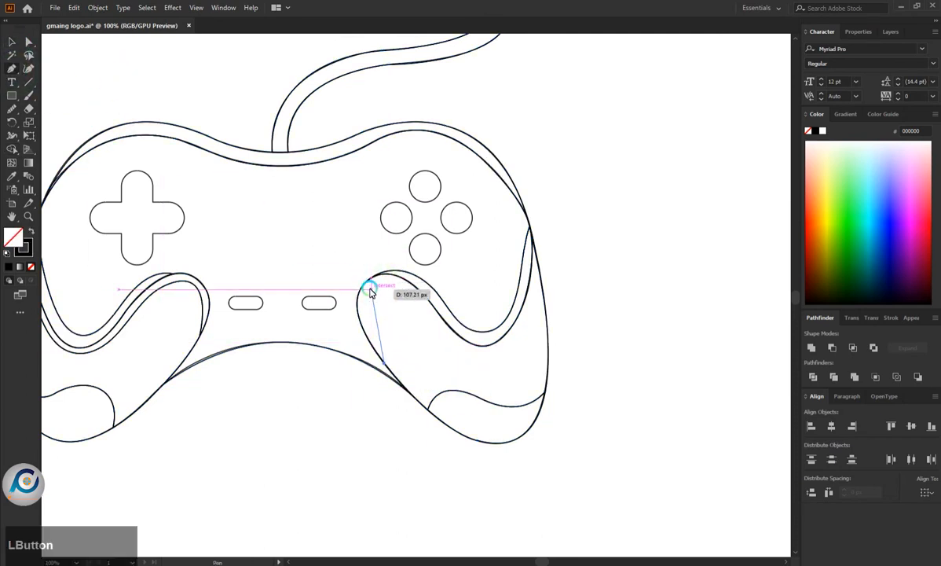
{"action": "left_click_drag", "start_coordinate": [368, 290], "coordinate": [383, 273]}
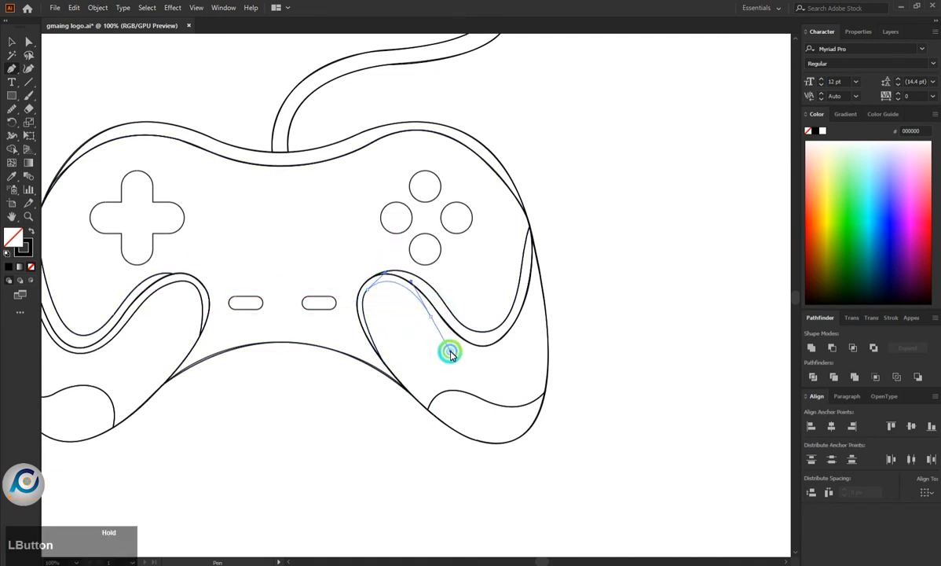
{"action": "left_click_drag", "start_coordinate": [450, 352], "coordinate": [534, 296]}
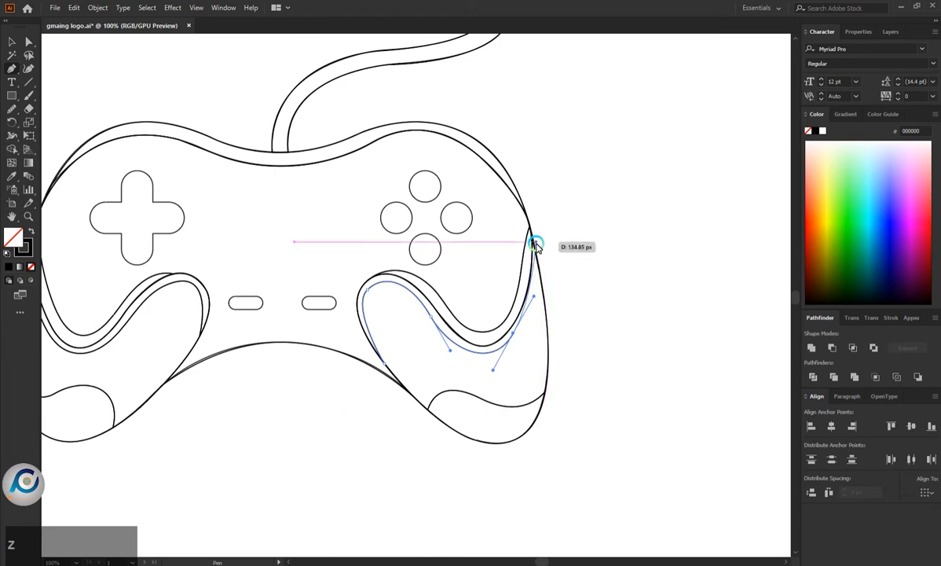
{"action": "left_click_drag", "start_coordinate": [534, 195], "coordinate": [534, 196]}
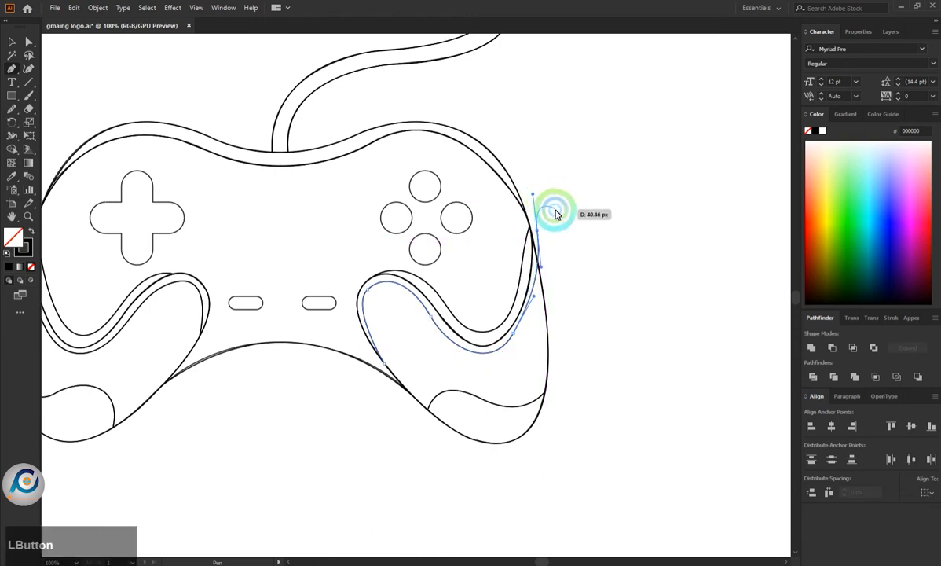
{"action": "key", "text": "Escape"}
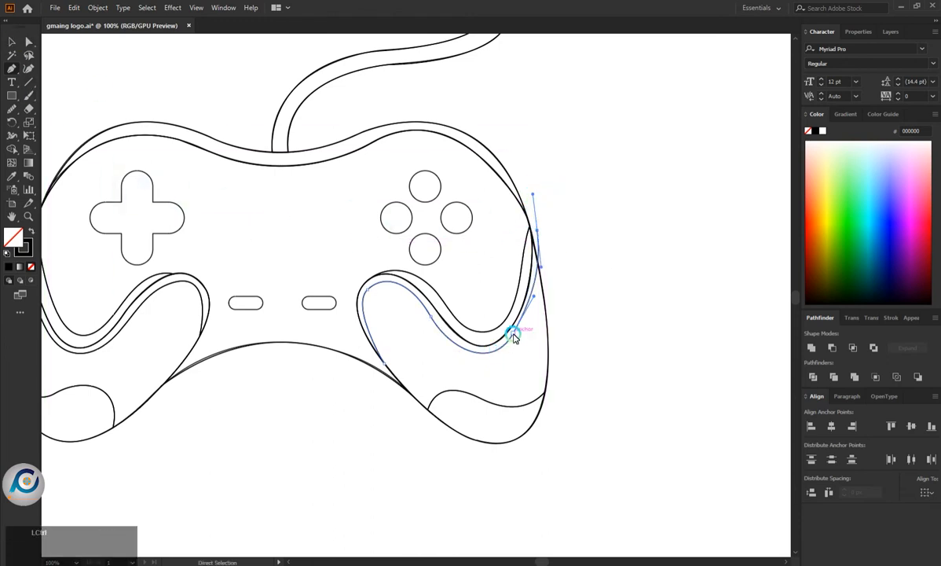
Refine the right grip line's anchors and handles so it runs evenly beneath the lobe, undoing the last handle change
{"action": "left_click_drag", "start_coordinate": [515, 338], "coordinate": [517, 334]}
{"action": "left_click", "coordinate": [567, 316]}
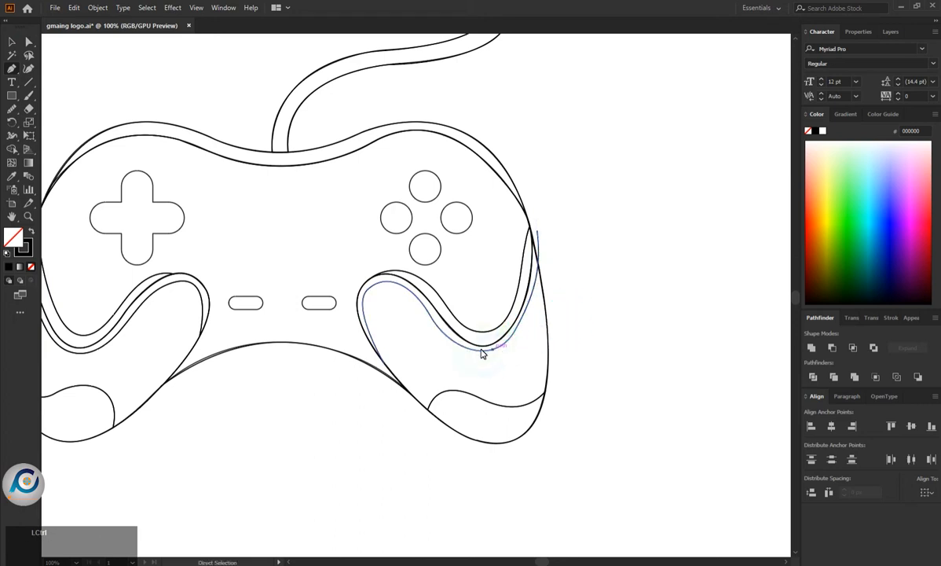
{"action": "left_click_drag", "start_coordinate": [437, 325], "coordinate": [433, 317]}
{"action": "left_click_drag", "start_coordinate": [448, 352], "coordinate": [416, 294]}
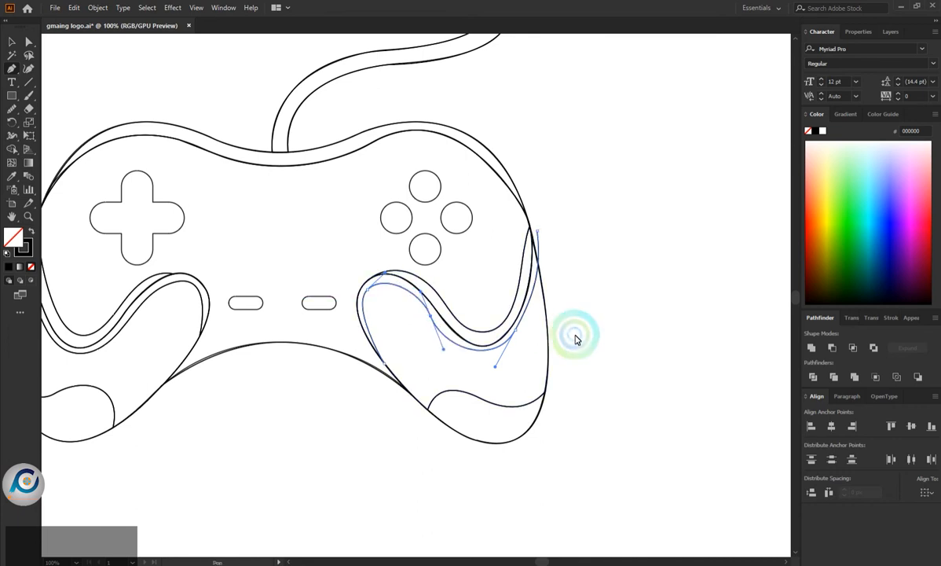
{"action": "key", "text": "ctrl+z"}
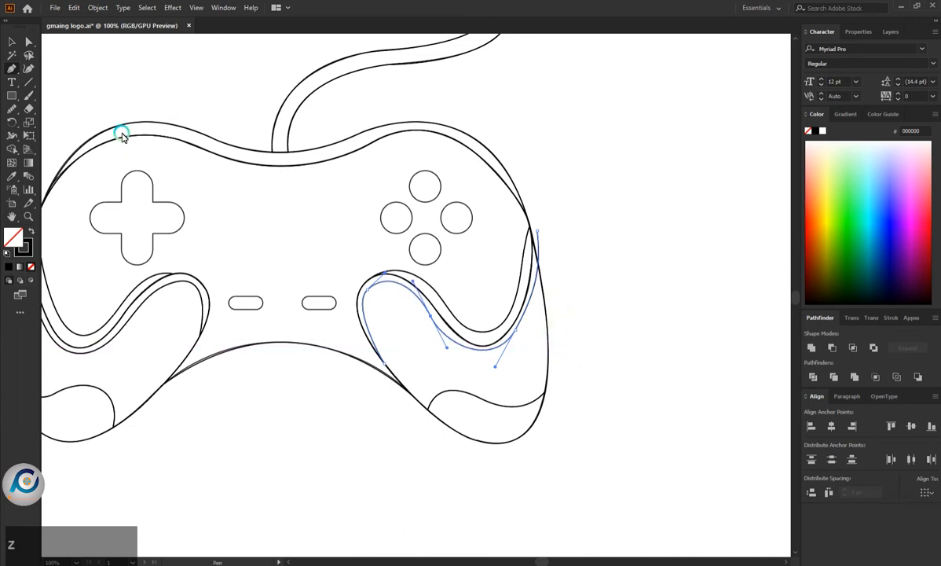
Smooth the right grip line from its rounded top to the outer bend and deselect it
{"action": "left_click", "coordinate": [367, 291]}
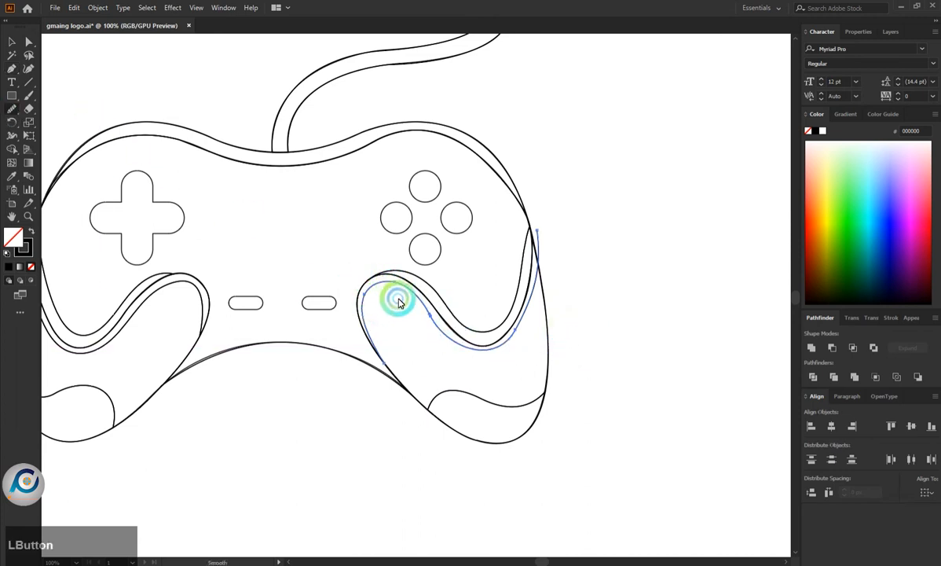
{"action": "mouse_move", "coordinate": [419, 312]}
{"action": "left_mouse_down"}
{"action": "mouse_move", "coordinate": [440, 332]}
{"action": "mouse_move", "coordinate": [502, 359]}
{"action": "mouse_move", "coordinate": [519, 330]}
{"action": "mouse_move", "coordinate": [496, 363]}
{"action": "mouse_move", "coordinate": [528, 309]}
{"action": "left_mouse_up"}
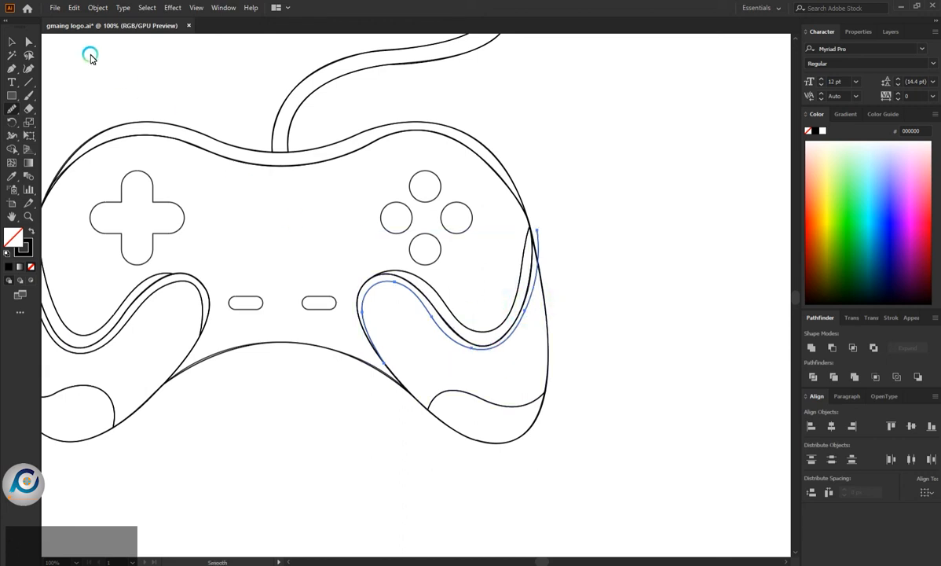
{"action": "left_click", "coordinate": [12, 42]}
{"action": "left_click", "coordinate": [97, 49]}
{"action": "left_click", "coordinate": [16, 43]}
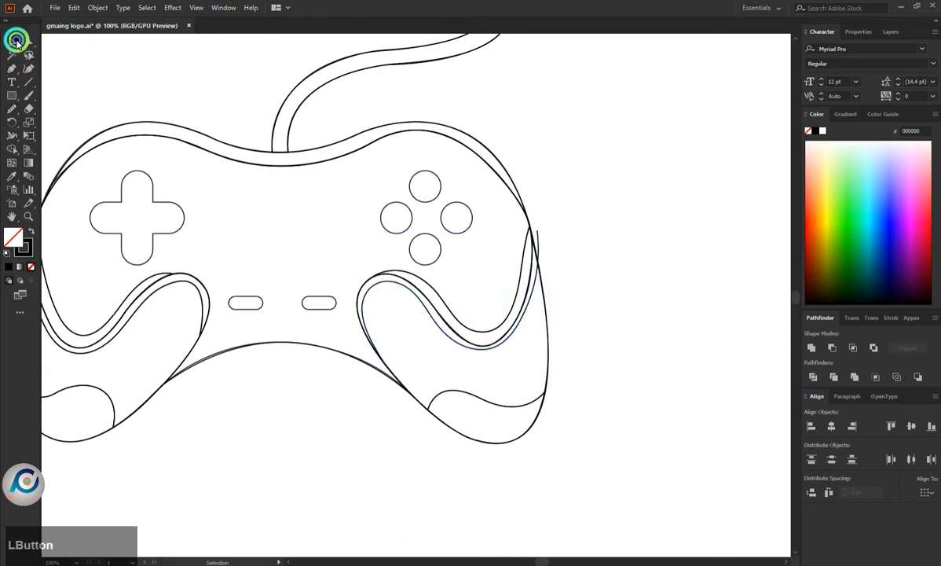
Fine-tune the lowest bend of the right grip line beneath the lobe with Direct Selection and deselect it
{"action": "left_click", "coordinate": [492, 355]}
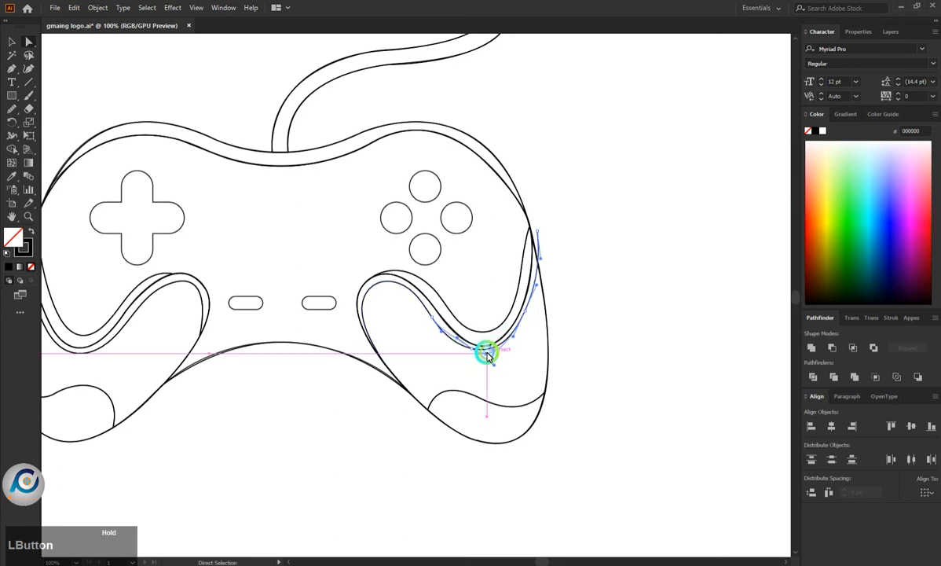
{"action": "scroll", "coordinate": [489, 353], "scroll_direction": "up", "scroll_amount": 3}
{"action": "left_click_drag", "start_coordinate": [488, 354], "coordinate": [437, 353]}
{"action": "key", "text": "ctrl+z"}
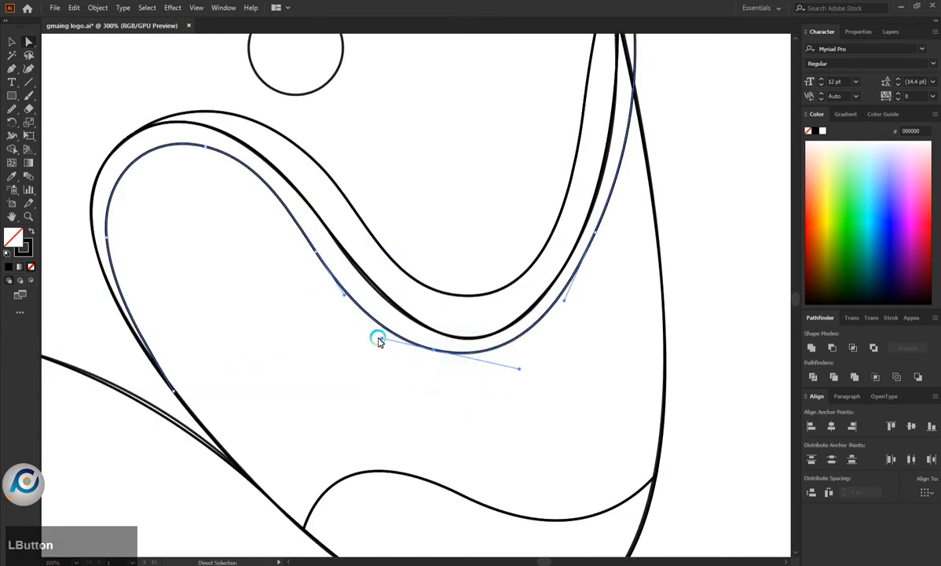
{"action": "left_click", "coordinate": [679, 336]}
{"action": "scroll", "coordinate": [534, 338], "scroll_direction": "down", "scroll_amount": 3}
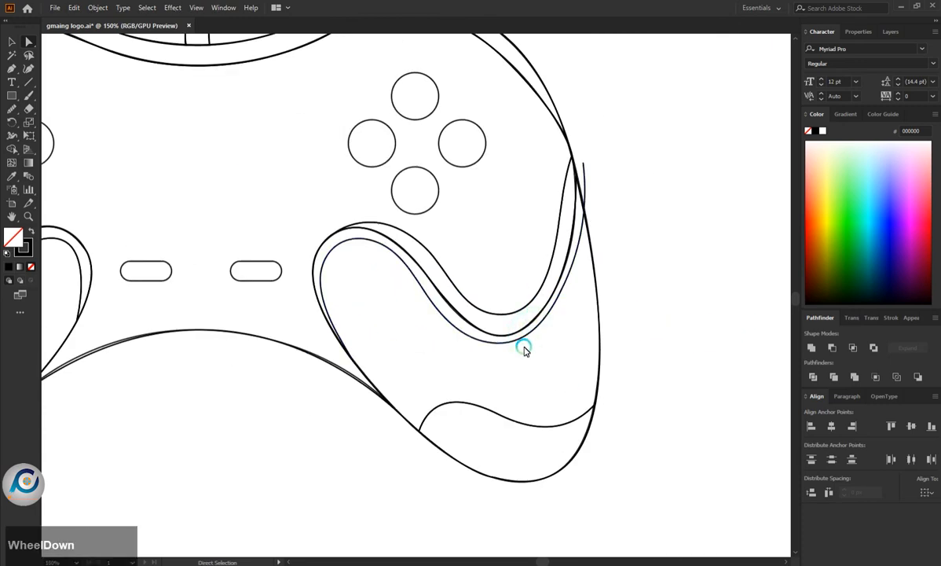
Move the lower end anchor of the right grip line slightly past the grip's inner edge
{"action": "key", "text": "ctrl+a"}
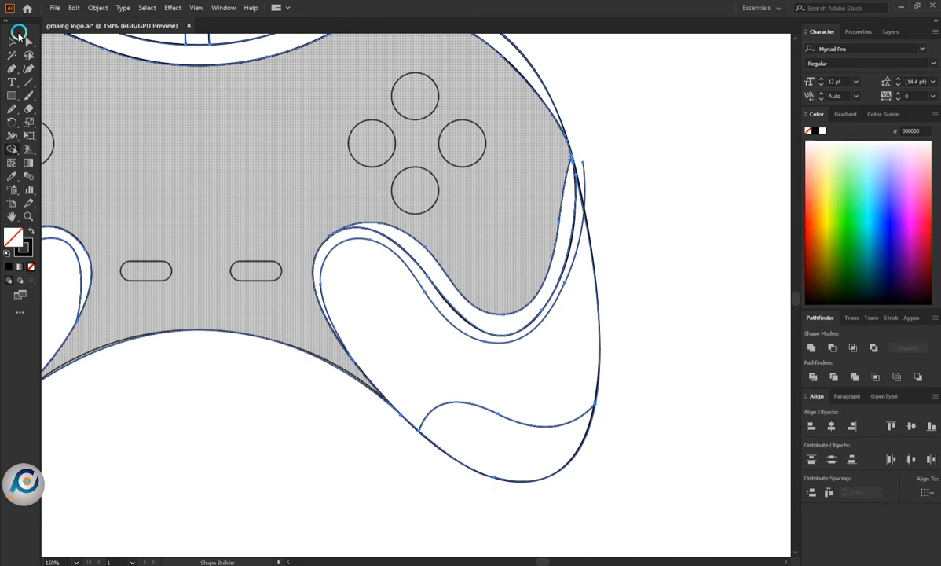
{"action": "left_click", "coordinate": [29, 41]}
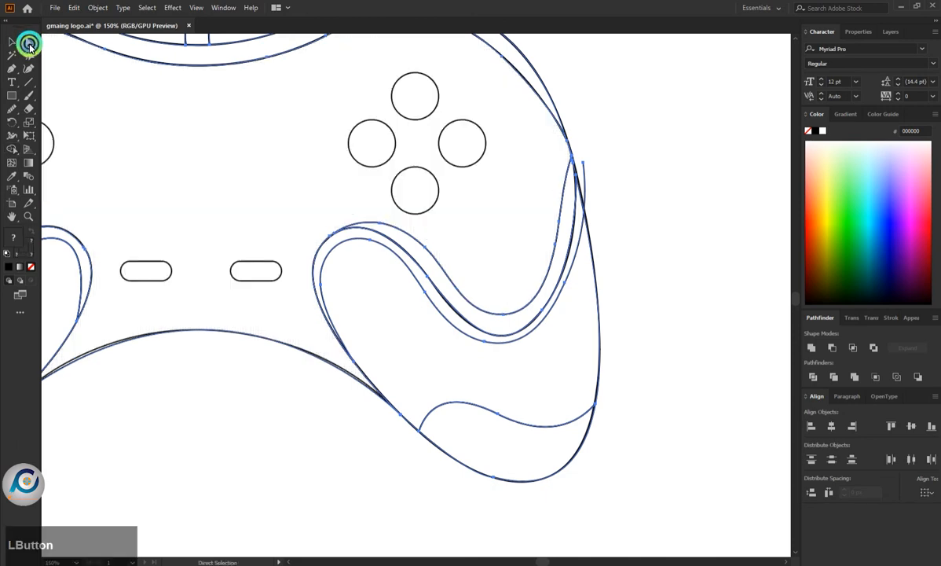
{"action": "left_click", "coordinate": [252, 358]}
{"action": "left_click", "coordinate": [330, 314]}
{"action": "scroll", "coordinate": [330, 314], "scroll_direction": "up", "scroll_amount": 2}
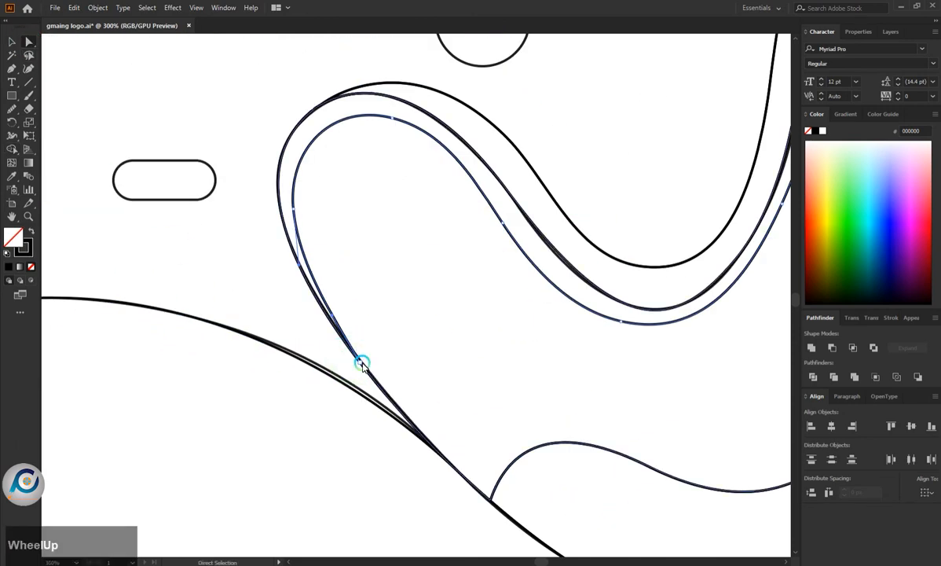
{"action": "left_click_drag", "start_coordinate": [362, 361], "coordinate": [360, 368]}
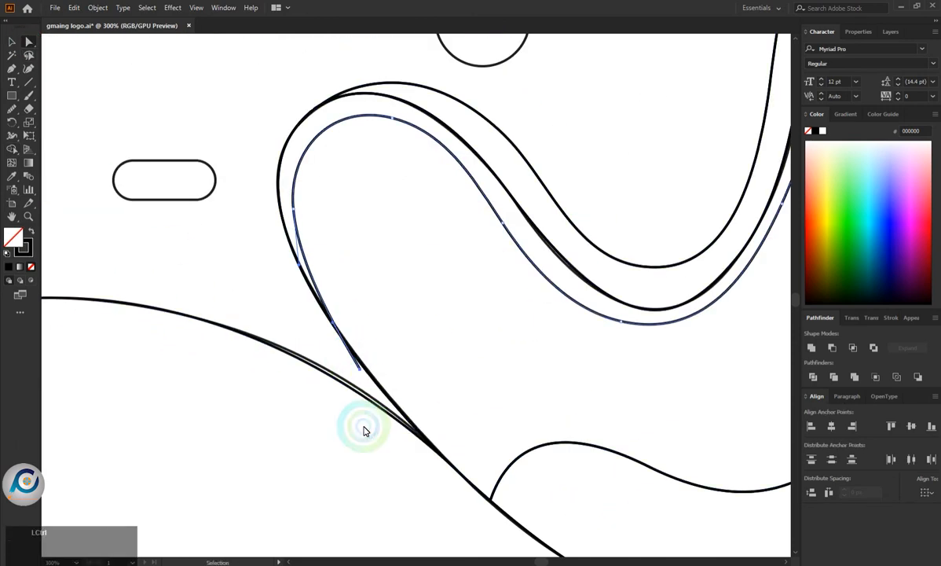
Select all artwork, form the right grip's shading strip with Shape Builder and remove the line's overhanging ends
{"action": "key", "text": "ctrl+a"}
{"action": "key", "text": "shift+m"}
{"action": "left_click_drag", "start_coordinate": [288, 189], "coordinate": [300, 294]}
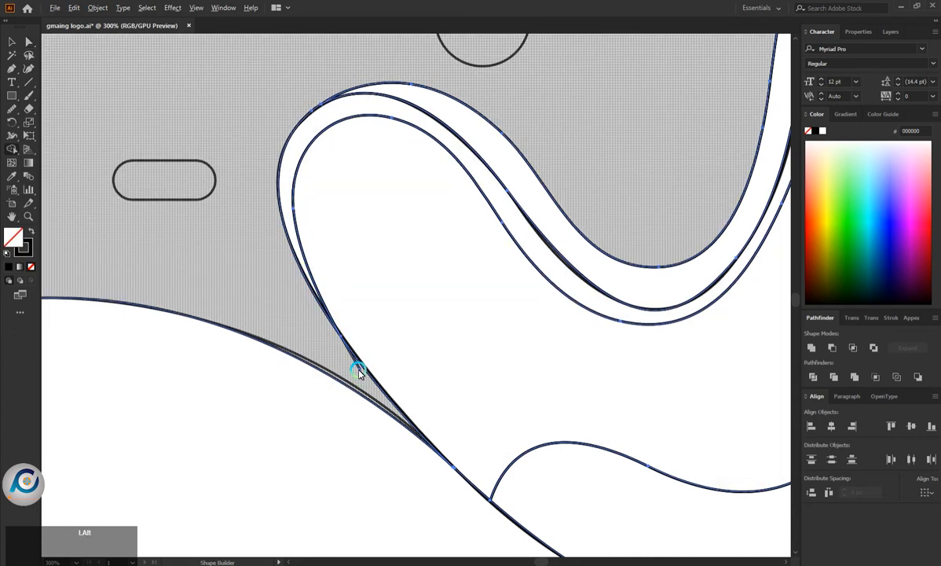
{"action": "left_click", "coordinate": [361, 368], "text": "alt"}
{"action": "scroll", "coordinate": [360, 369], "scroll_direction": "down", "scroll_amount": 4}
{"action": "scroll", "coordinate": [463, 350], "scroll_direction": "up", "scroll_amount": 2}
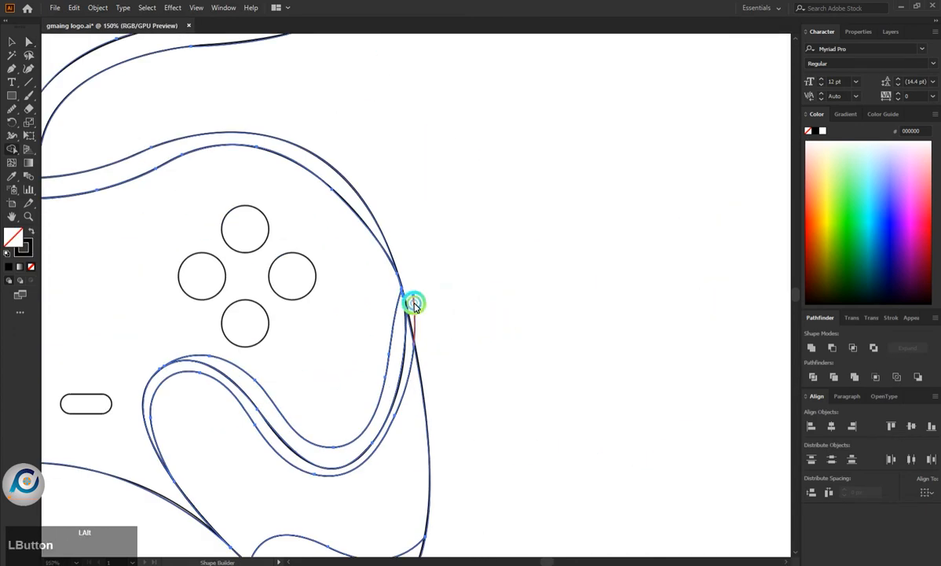
{"action": "left_click", "coordinate": [414, 305], "text": "alt"}
Draw a rounded rectangle over the D-pad's vertical bar, stretch it to the bar's full height and fully round its corners
{"action": "scroll", "coordinate": [569, 361], "scroll_direction": "down", "scroll_amount": 2}
{"action": "scroll", "coordinate": [325, 428], "scroll_direction": "up", "scroll_amount": 1}
{"action": "scroll", "coordinate": [479, 435], "scroll_direction": "down", "scroll_amount": 1}
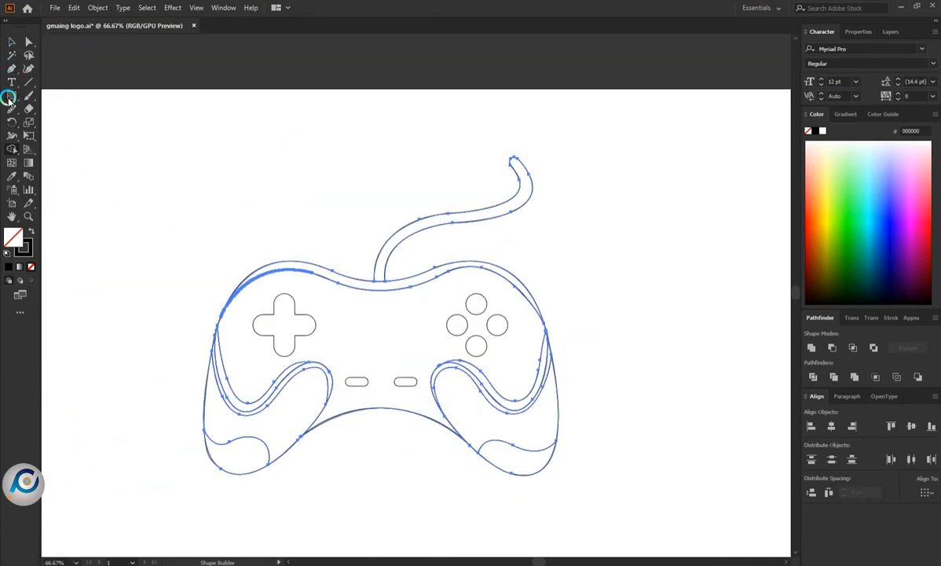
{"action": "right_click", "coordinate": [10, 93]}
{"action": "left_click", "coordinate": [48, 111]}
{"action": "scroll", "coordinate": [268, 326], "scroll_direction": "up", "scroll_amount": 2}
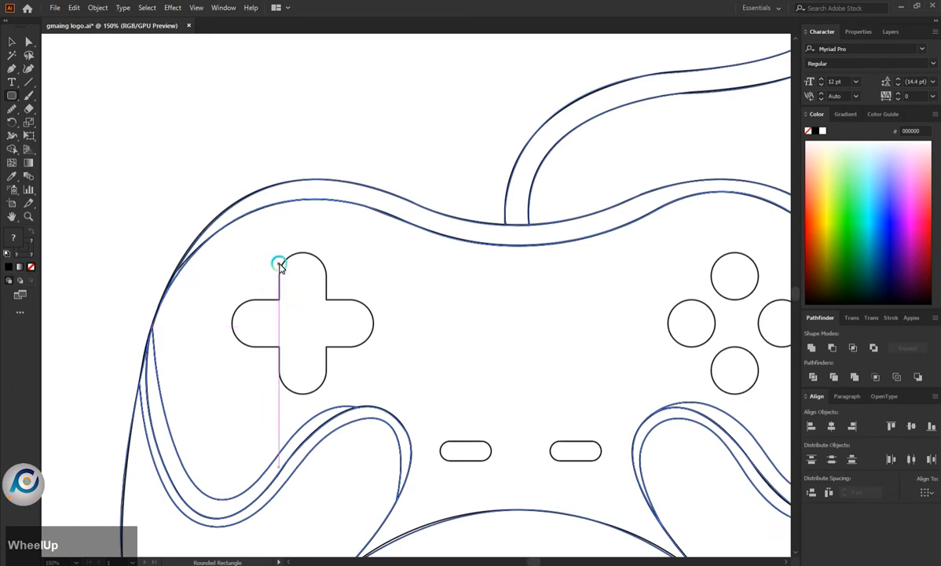
{"action": "left_click_drag", "start_coordinate": [280, 268], "coordinate": [326, 391]}
{"action": "scroll", "coordinate": [301, 288], "scroll_direction": "up", "scroll_amount": 3}
{"action": "left_click_drag", "start_coordinate": [306, 185], "coordinate": [306, 143]}
{"action": "left_click_drag", "start_coordinate": [306, 498], "coordinate": [307, 520]}
{"action": "left_click_drag", "start_coordinate": [335, 177], "coordinate": [283, 309]}
Duplicate the vertical D-pad bar, rotate the copy to horizontal and centre it on the original to form a cross
{"action": "left_click", "coordinate": [8, 52]}
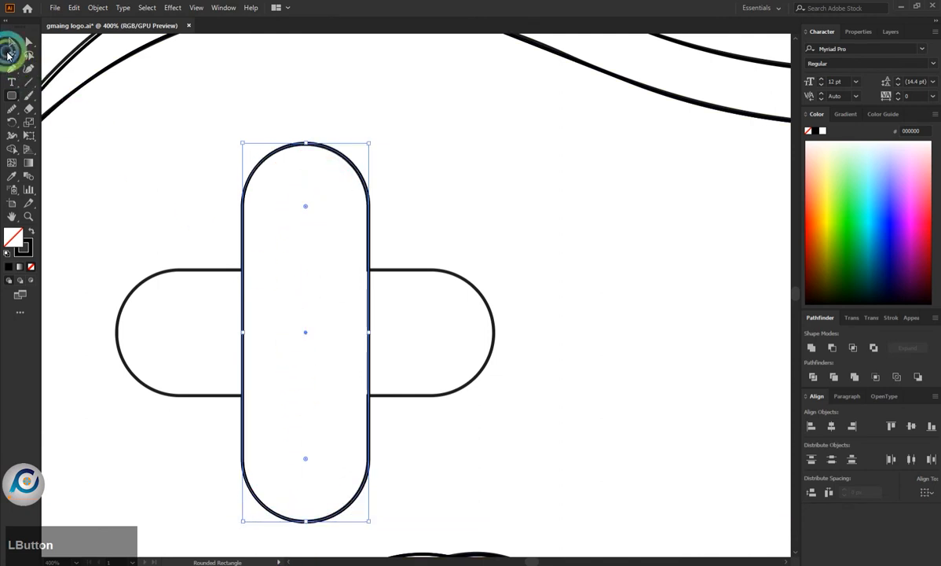
{"action": "left_click_drag", "start_coordinate": [368, 224], "coordinate": [502, 244]}
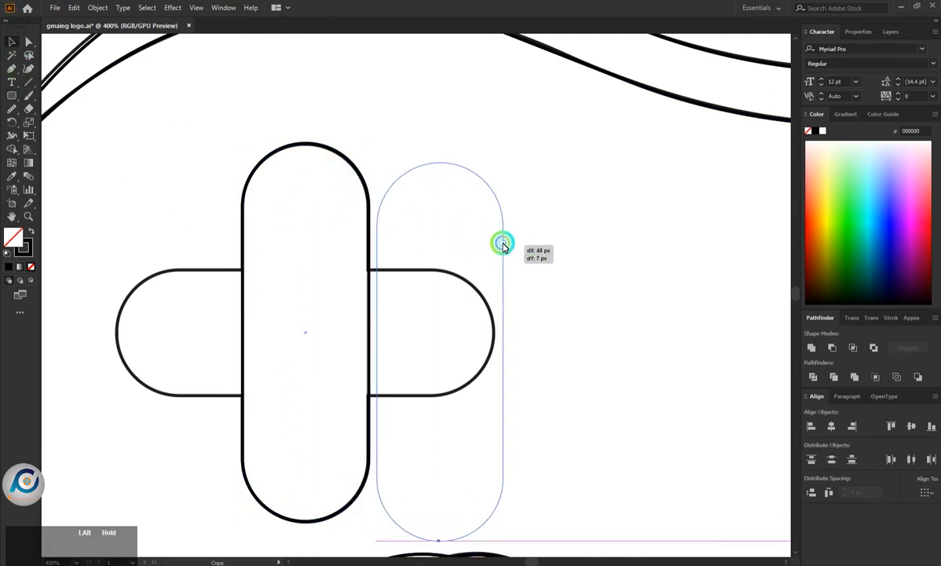
{"action": "left_click_drag", "start_coordinate": [509, 161], "coordinate": [630, 437]}
{"action": "left_click_drag", "start_coordinate": [416, 342], "coordinate": [308, 331]}
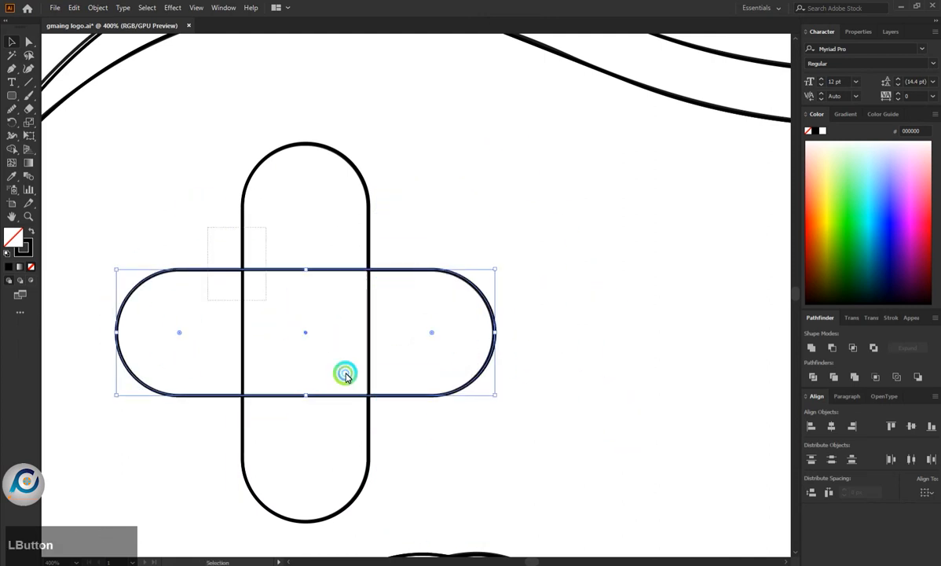
Copy the horizontal D-pad bar to the small centre buttons and shrink the copy to roughly the left button's size
{"action": "scroll", "coordinate": [330, 337], "scroll_direction": "down", "scroll_amount": 5}
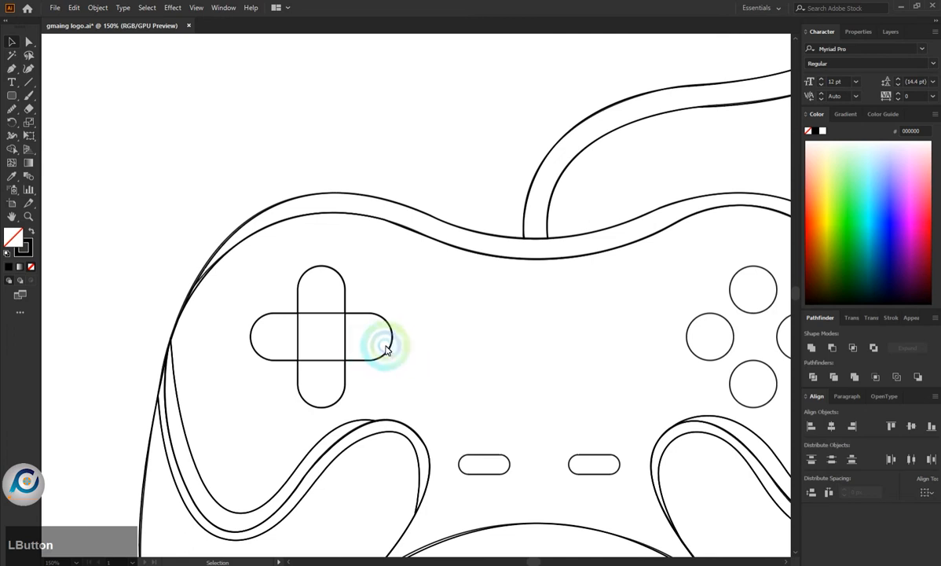
{"action": "left_click_drag", "start_coordinate": [390, 344], "coordinate": [533, 433], "text": "alt"}
{"action": "scroll", "coordinate": [534, 433], "scroll_direction": "up", "scroll_amount": 3}
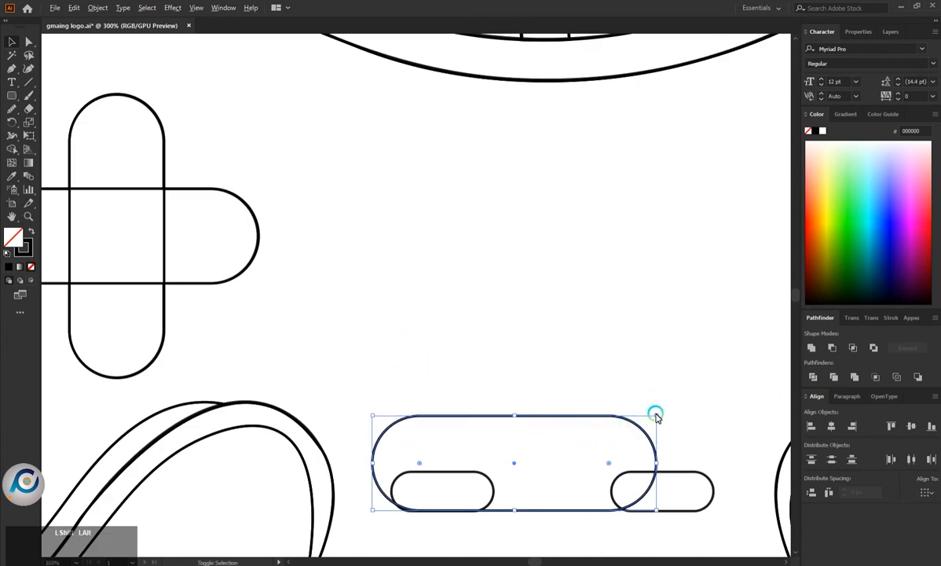
{"action": "left_click_drag", "start_coordinate": [656, 415], "coordinate": [515, 458]}
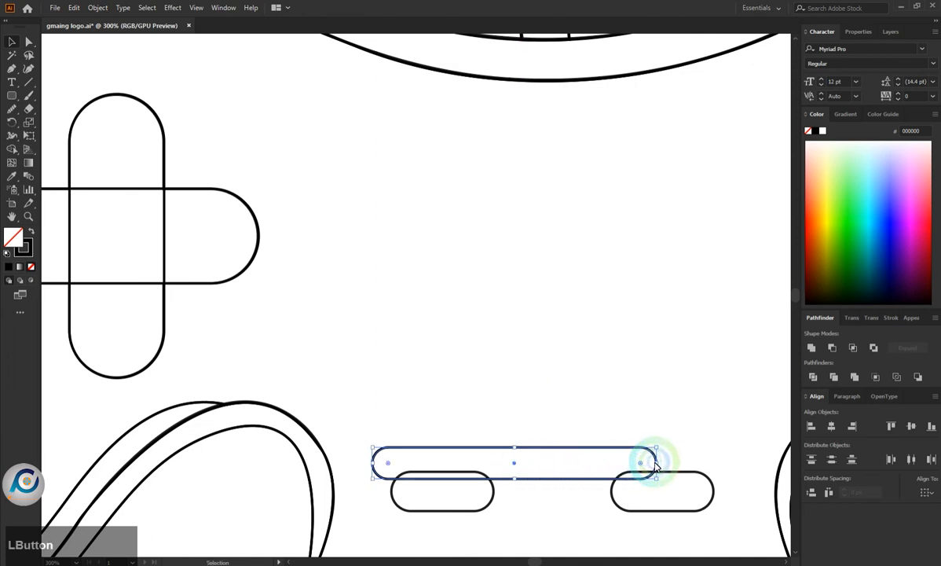
{"action": "left_click_drag", "start_coordinate": [656, 465], "coordinate": [582, 463], "text": "alt"}
{"action": "left_click_drag", "start_coordinate": [669, 458], "coordinate": [512, 465]}
{"action": "scroll", "coordinate": [464, 470], "scroll_direction": "down", "scroll_amount": 3}
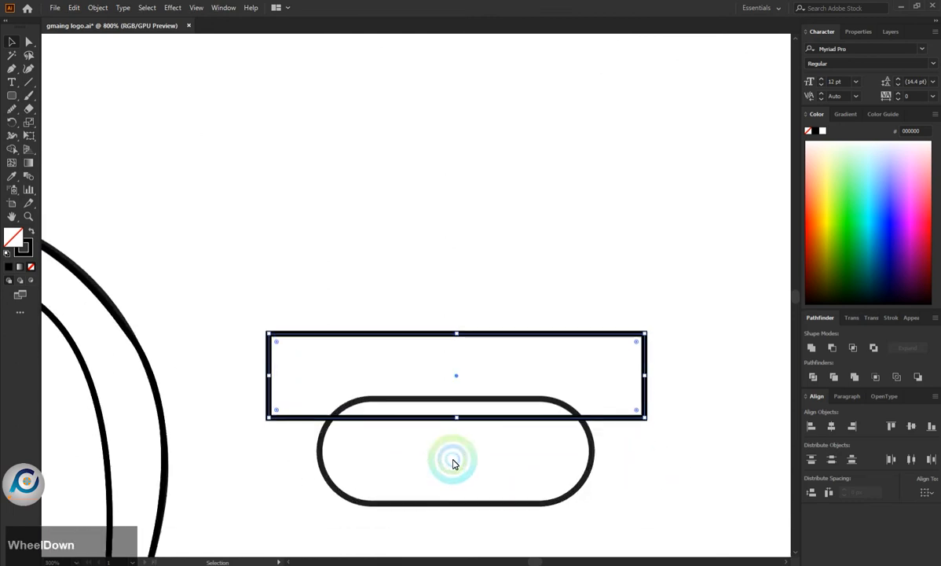
Fit the shrunken shape to the left small centre button, fully round its corners and duplicate it onto the right one
{"action": "left_click_drag", "start_coordinate": [457, 363], "coordinate": [450, 430]}
{"action": "mouse_move", "coordinate": [443, 471]}
{"action": "left_mouse_down"}
{"action": "mouse_move", "coordinate": [451, 492]}
{"action": "mouse_move", "coordinate": [440, 488]}
{"action": "left_mouse_up"}
{"action": "left_click_drag", "start_coordinate": [262, 432], "coordinate": [318, 444]}
{"action": "left_click_drag", "start_coordinate": [641, 439], "coordinate": [595, 440]}
{"action": "left_click_drag", "start_coordinate": [584, 395], "coordinate": [574, 421]}
{"action": "scroll", "coordinate": [407, 431], "scroll_direction": "down", "scroll_amount": 4}
{"action": "scroll", "coordinate": [507, 416], "scroll_direction": "down", "scroll_amount": 3}
{"action": "scroll", "coordinate": [507, 415], "scroll_direction": "up", "scroll_amount": 2}
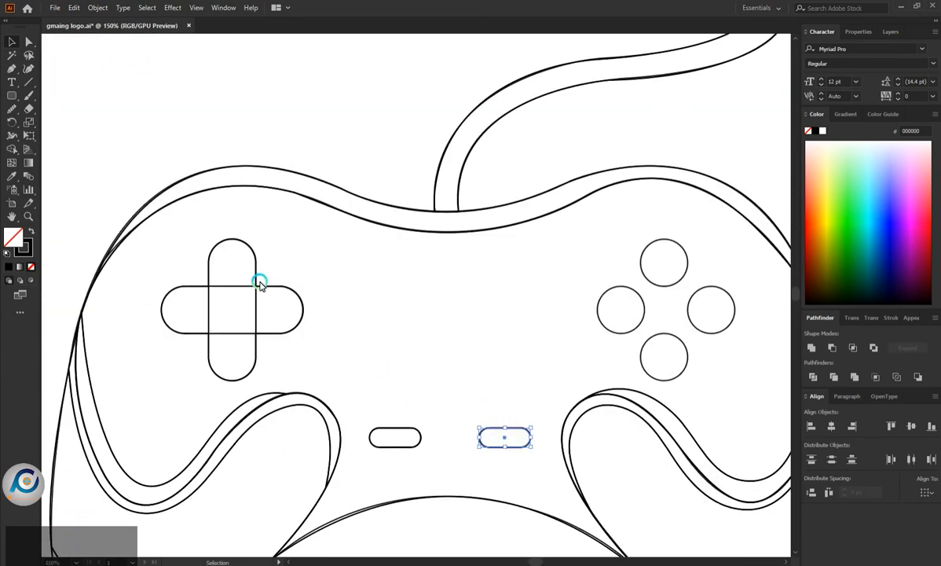
Copy the horizontal D-pad bar onto the face buttons and shorten the copy to the left round button's width
{"action": "left_click_drag", "start_coordinate": [256, 286], "coordinate": [675, 283]}
{"action": "scroll", "coordinate": [685, 307], "scroll_direction": "up", "scroll_amount": 2}
{"action": "scroll", "coordinate": [463, 333], "scroll_direction": "down", "scroll_amount": 3}
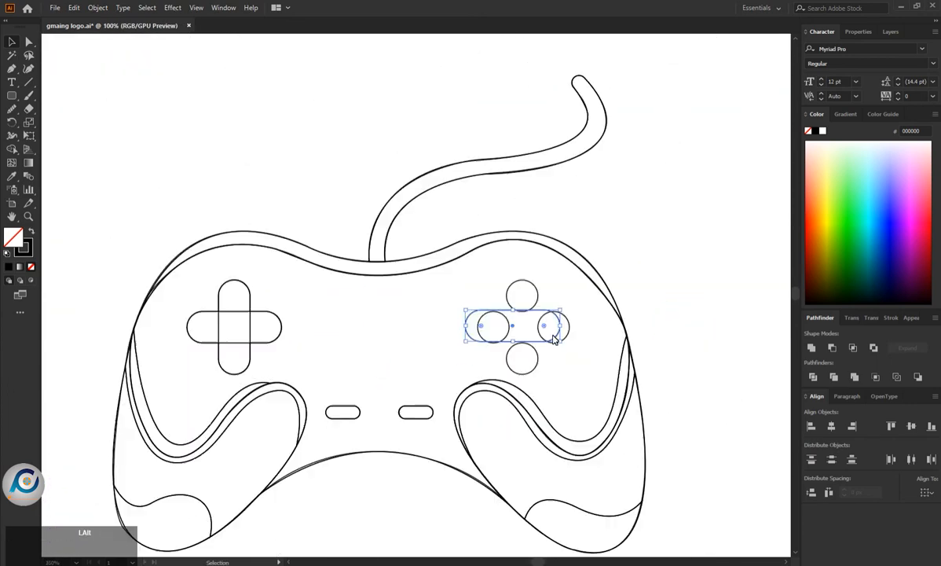
{"action": "scroll", "coordinate": [554, 337], "scroll_direction": "up", "scroll_amount": 3}
{"action": "left_click_drag", "start_coordinate": [520, 314], "coordinate": [681, 327]}
{"action": "left_click_drag", "start_coordinate": [556, 309], "coordinate": [403, 305]}
{"action": "scroll", "coordinate": [403, 307], "scroll_direction": "up", "scroll_amount": 2}
{"action": "left_click_drag", "start_coordinate": [196, 315], "coordinate": [268, 323]}
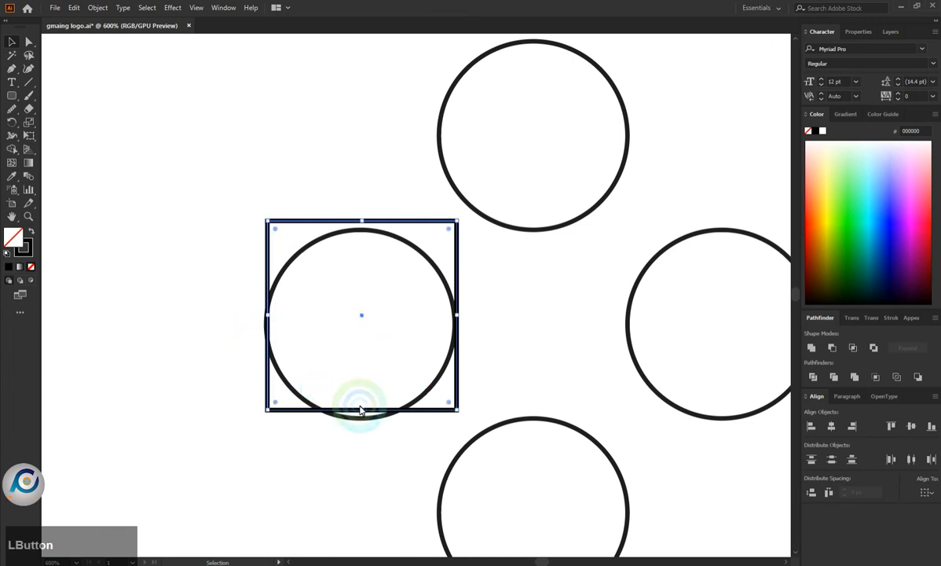
Match the square's height to the left face button and round its corners fully to a 22.5 px radius
{"action": "left_click_drag", "start_coordinate": [359, 409], "coordinate": [362, 419]}
{"action": "left_click_drag", "start_coordinate": [364, 223], "coordinate": [363, 230]}
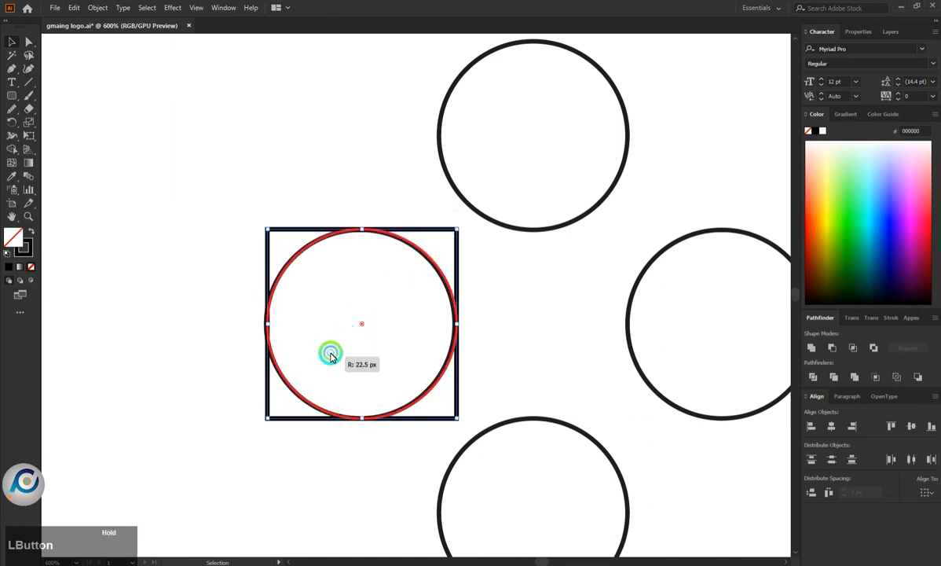
{"action": "left_click", "coordinate": [330, 350]}
Duplicate the left face-button circle onto the upper, right and lower face buttons
{"action": "scroll", "coordinate": [367, 300], "scroll_direction": "down", "scroll_amount": 3}
{"action": "left_click_drag", "start_coordinate": [372, 301], "coordinate": [457, 207]}
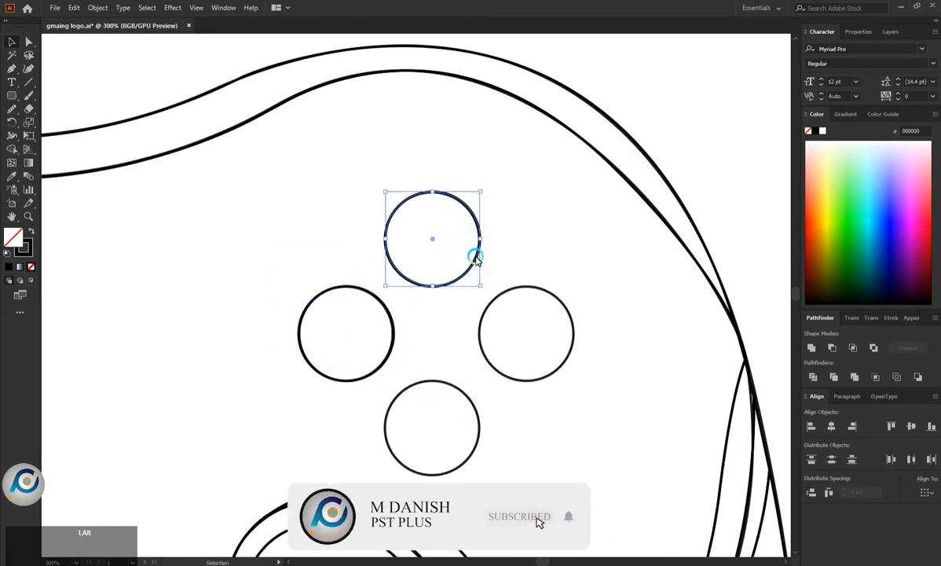
{"action": "left_click_drag", "start_coordinate": [474, 253], "coordinate": [572, 356]}
{"action": "left_click_drag", "start_coordinate": [572, 356], "coordinate": [512, 446]}
{"action": "scroll", "coordinate": [537, 428], "scroll_direction": "down", "scroll_amount": 5}
{"action": "scroll", "coordinate": [537, 428], "scroll_direction": "up", "scroll_amount": 3}
{"action": "scroll", "coordinate": [488, 430], "scroll_direction": "down", "scroll_amount": 4}
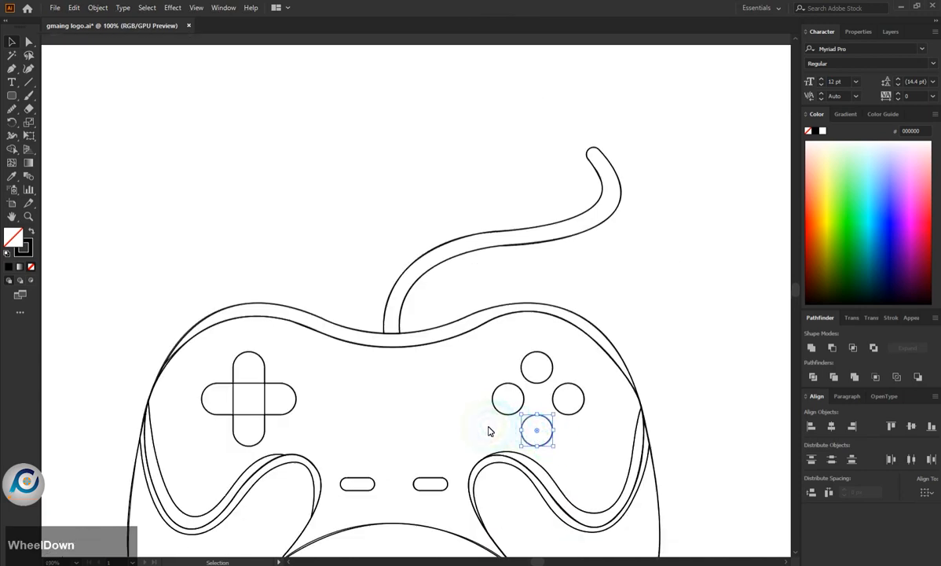
Select all artwork and merge the two crossed D-pad bars into a single cross with Shape Builder
{"action": "key", "text": "ctrl+a"}
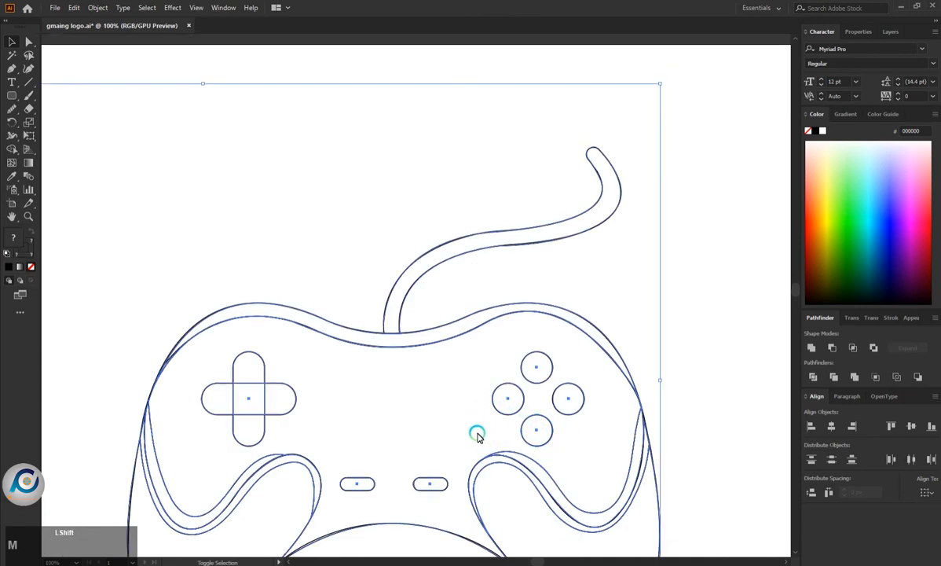
{"action": "key", "text": "shift+m"}
{"action": "scroll", "coordinate": [238, 436], "scroll_direction": "up", "scroll_amount": 1}
{"action": "scroll", "coordinate": [255, 431], "scroll_direction": "down", "scroll_amount": 1}
{"action": "scroll", "coordinate": [224, 373], "scroll_direction": "up", "scroll_amount": 4}
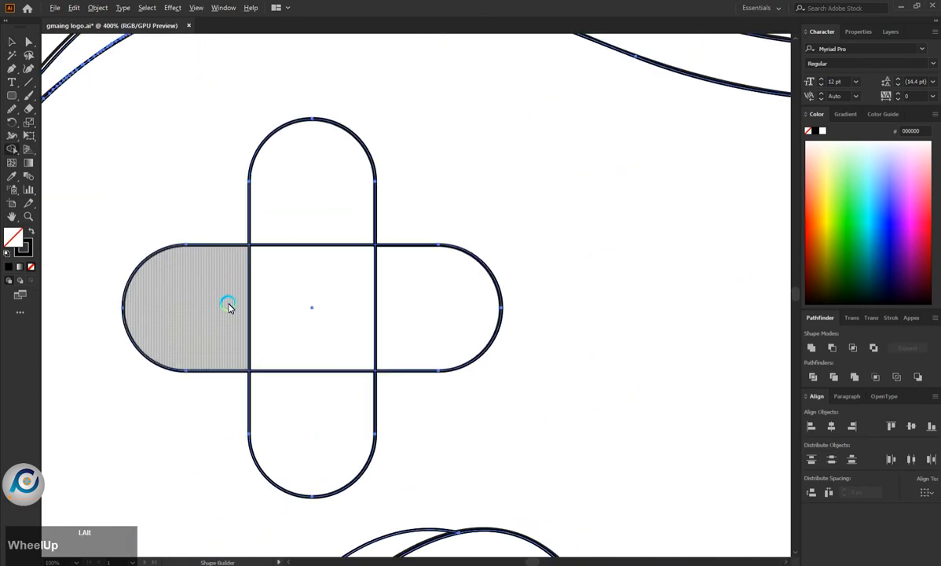
{"action": "mouse_move", "coordinate": [228, 306]}
{"action": "left_mouse_down"}
{"action": "mouse_move", "coordinate": [316, 261]}
{"action": "mouse_move", "coordinate": [311, 411]}
{"action": "mouse_move", "coordinate": [440, 314]}
{"action": "left_mouse_up"}
{"action": "scroll", "coordinate": [526, 390], "scroll_direction": "down", "scroll_amount": 4}
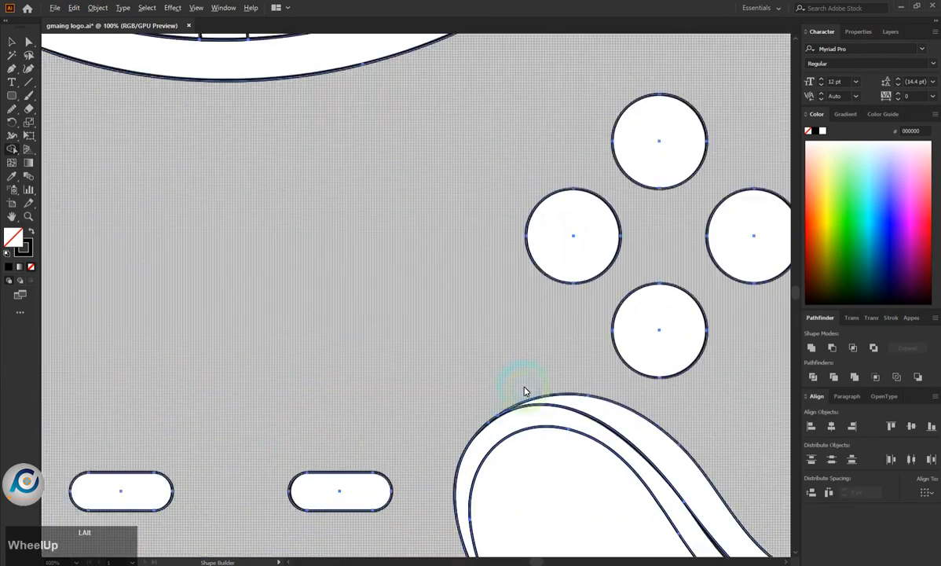
Form separate shapes for the round face buttons and small centre buttons with Shape Builder, and deselect the artwork
{"action": "left_click", "coordinate": [571, 248]}
{"action": "left_click", "coordinate": [738, 227]}
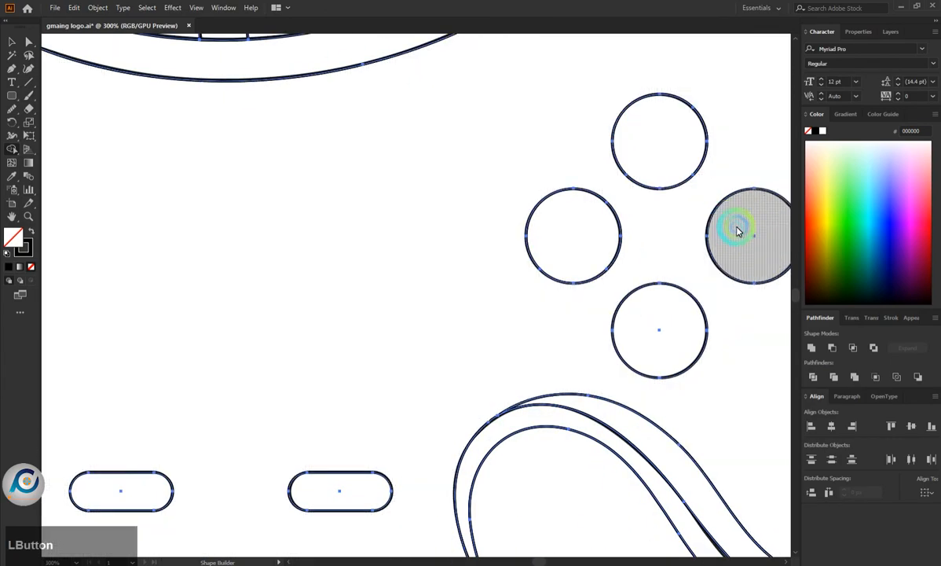
{"action": "left_click", "coordinate": [657, 323]}
{"action": "scroll", "coordinate": [437, 374], "scroll_direction": "down", "scroll_amount": 3}
{"action": "left_click", "coordinate": [116, 422]}
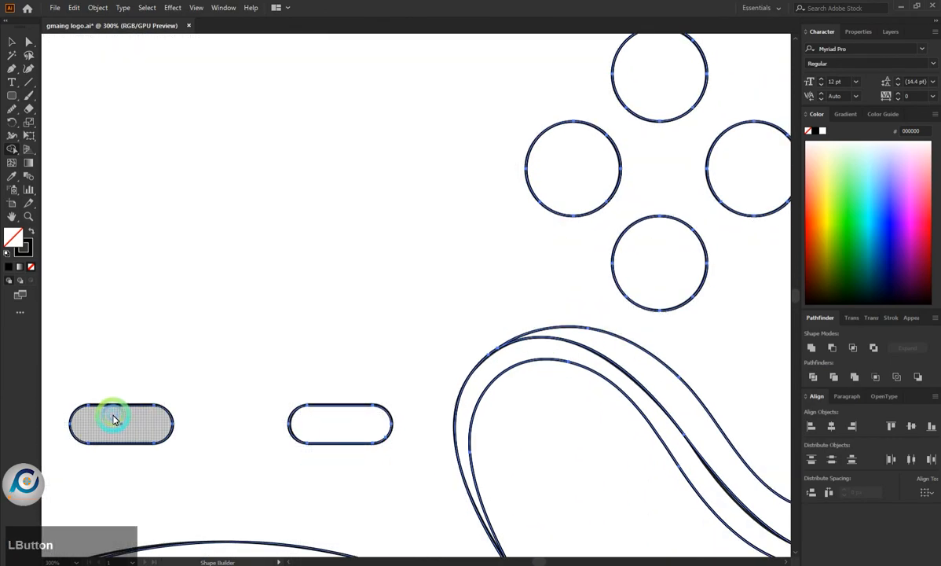
{"action": "scroll", "coordinate": [352, 370], "scroll_direction": "down", "scroll_amount": 4}
{"action": "scroll", "coordinate": [561, 379], "scroll_direction": "down", "scroll_amount": 1}
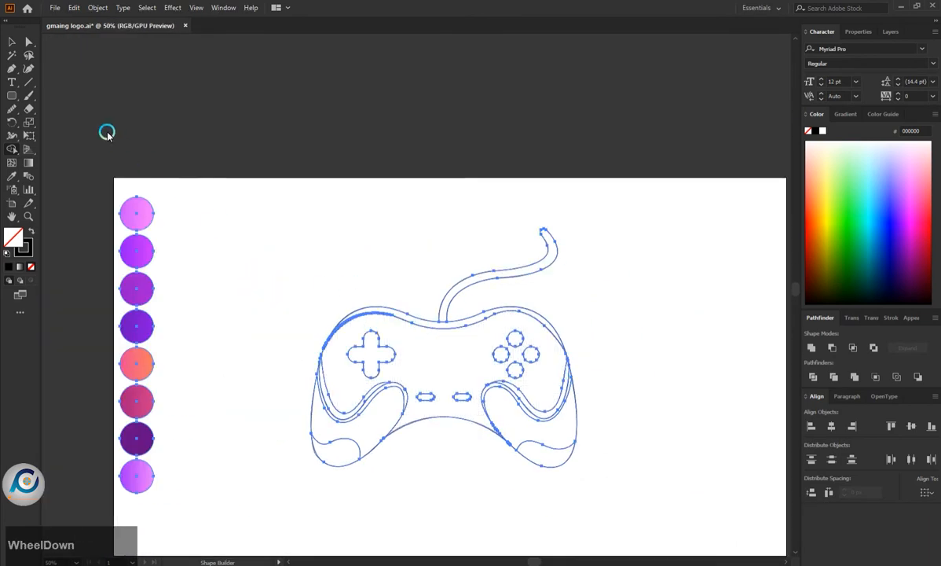
{"action": "left_click", "coordinate": [10, 41]}
{"action": "left_click", "coordinate": [343, 107]}
Hide the locked reference group at the bottom of Layer 1's stack and return to the character settings
{"action": "scroll", "coordinate": [385, 321], "scroll_direction": "down", "scroll_amount": 2}
{"action": "scroll", "coordinate": [330, 313], "scroll_direction": "up", "scroll_amount": 1}
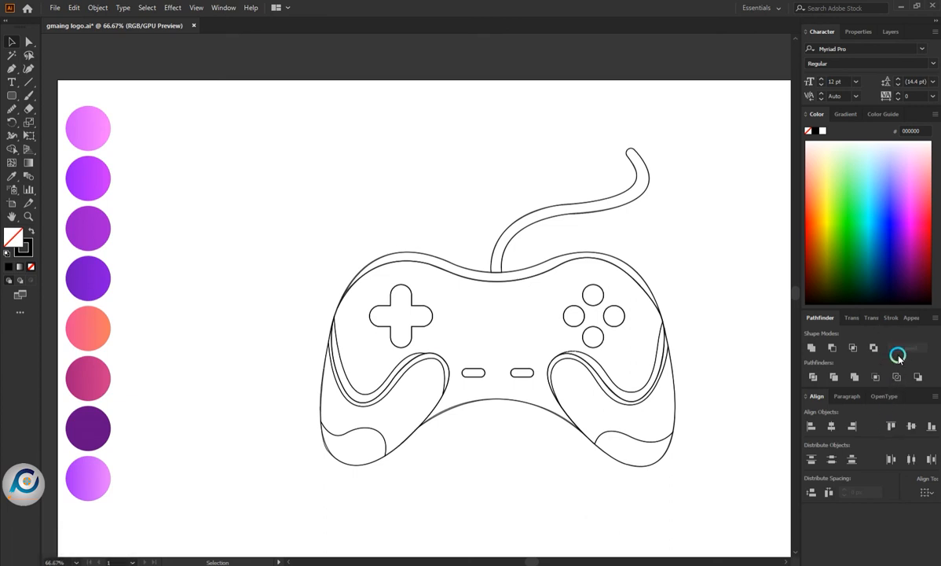
{"action": "left_click", "coordinate": [888, 32]}
{"action": "scroll", "coordinate": [858, 300], "scroll_direction": "down", "scroll_amount": 1}
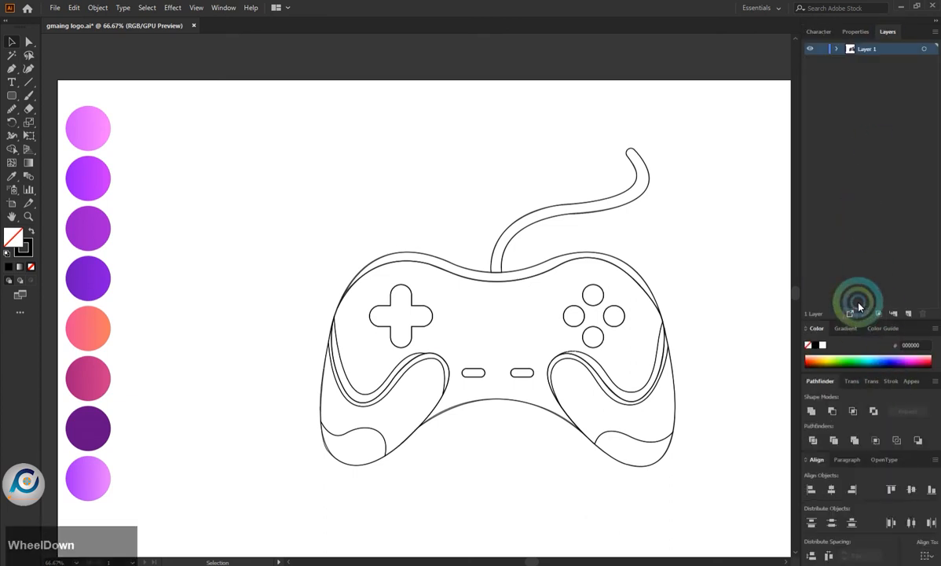
{"action": "scroll", "coordinate": [857, 263], "scroll_direction": "down", "scroll_amount": 5}
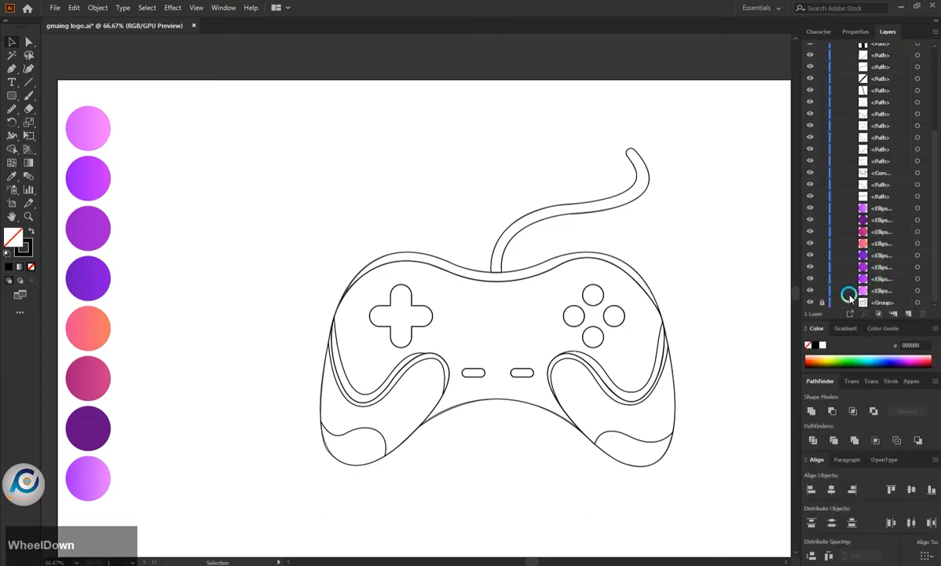
{"action": "left_click", "coordinate": [812, 303]}
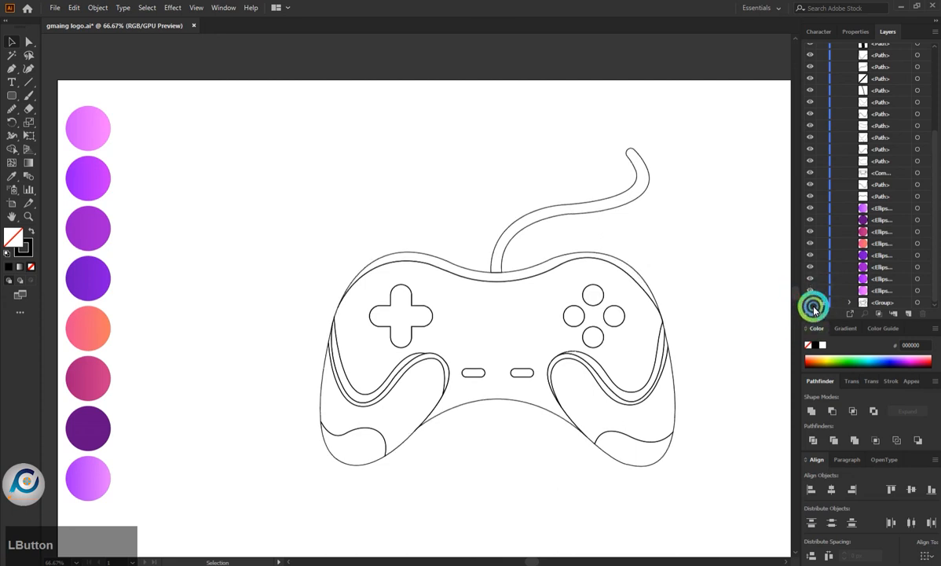
{"action": "left_click", "coordinate": [819, 30]}
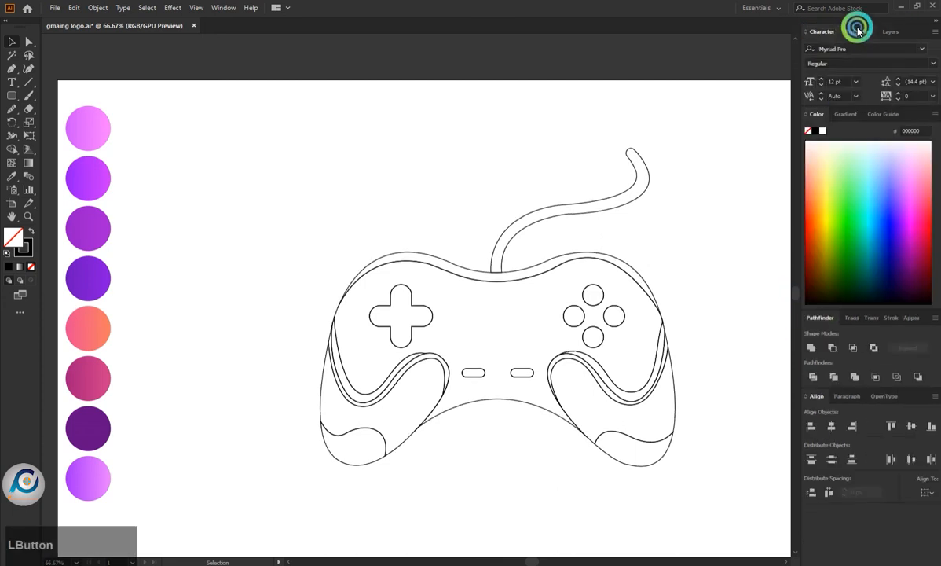
{"action": "left_click", "coordinate": [855, 31]}
{"action": "left_click", "coordinate": [823, 32]}
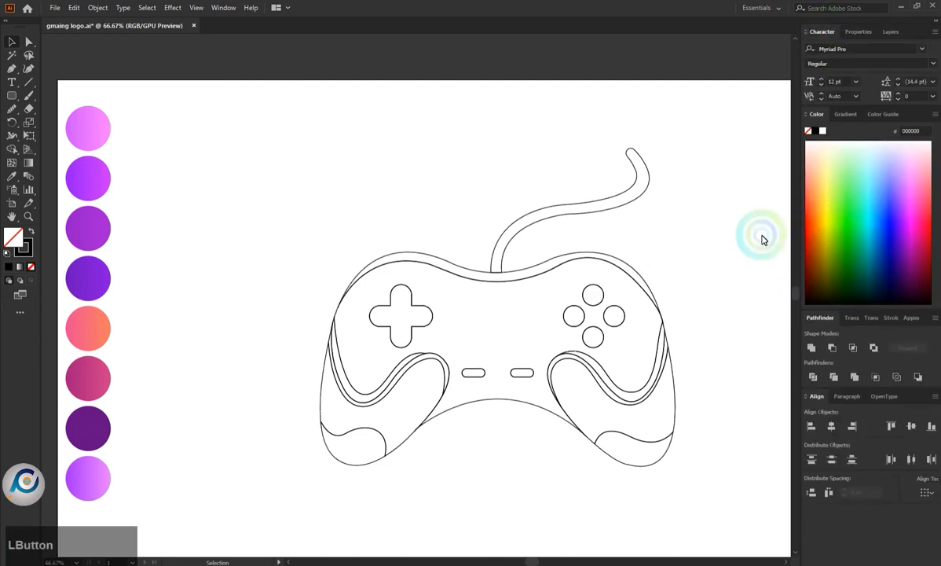
Fill the cable with the light violet-to-pink gradient of the topmost swatch circle and deselect it
{"action": "scroll", "coordinate": [511, 330], "scroll_direction": "down", "scroll_amount": 3}
{"action": "scroll", "coordinate": [699, 259], "scroll_direction": "up", "scroll_amount": 1}
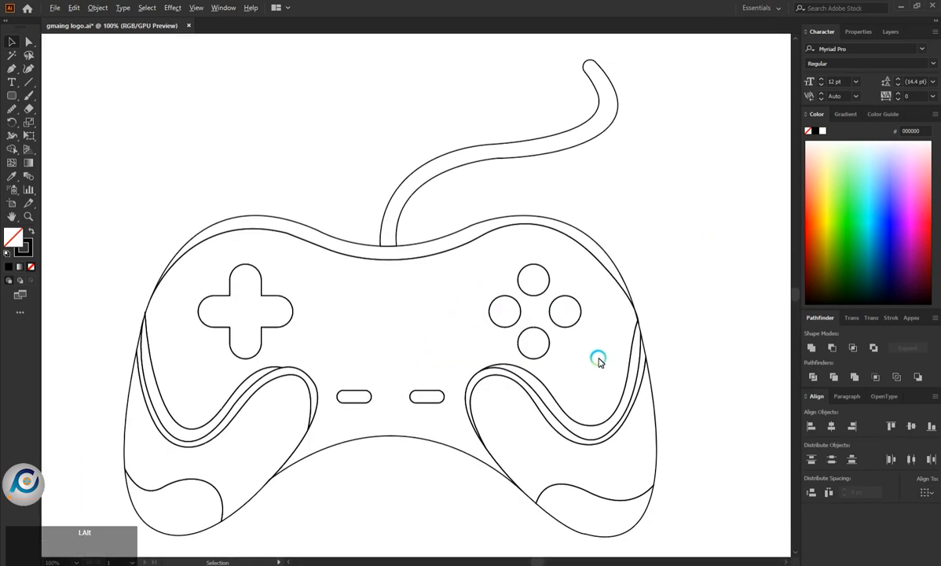
{"action": "scroll", "coordinate": [601, 350], "scroll_direction": "down", "scroll_amount": 2}
{"action": "scroll", "coordinate": [511, 303], "scroll_direction": "up", "scroll_amount": 1}
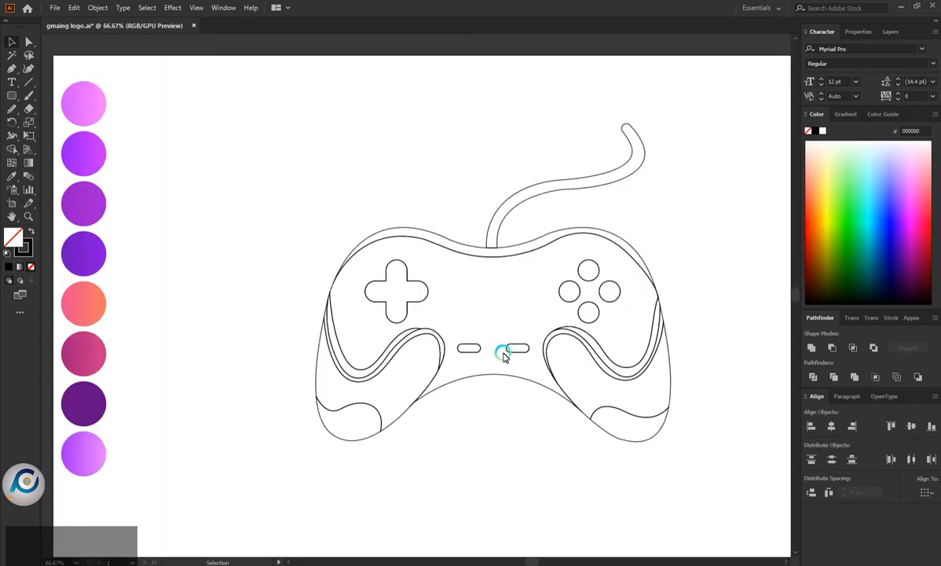
{"action": "left_click", "coordinate": [496, 202]}
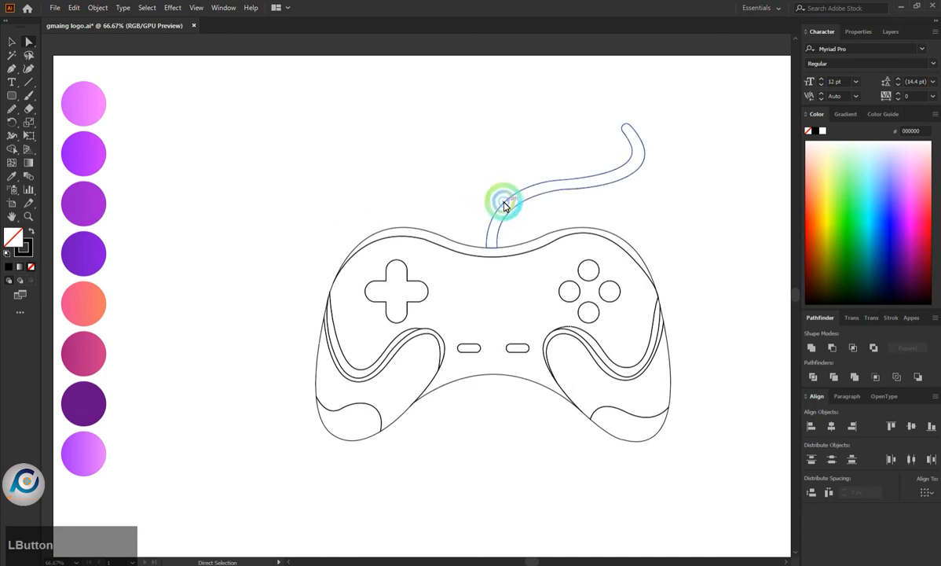
{"action": "left_click", "coordinate": [89, 101]}
{"action": "left_click", "coordinate": [290, 126]}
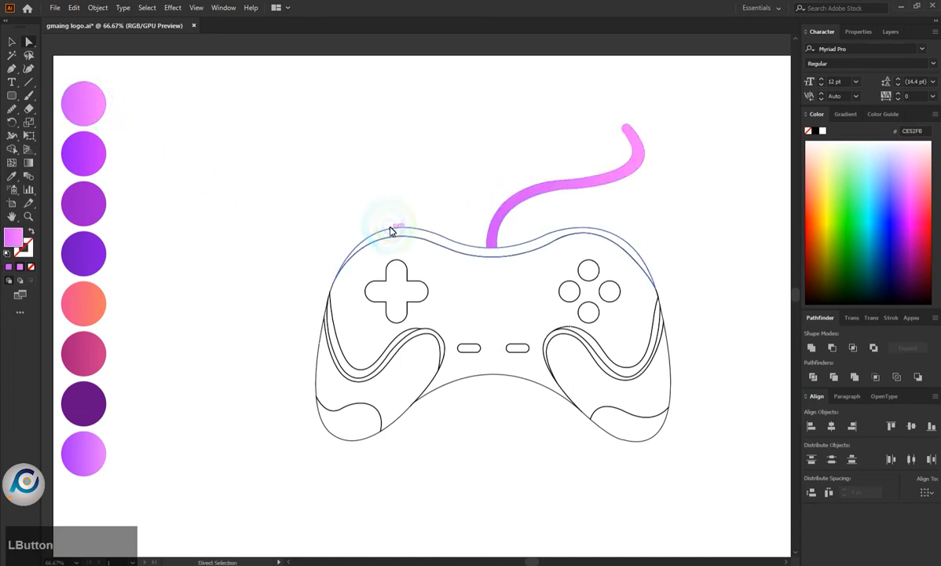
Try the second swatch's gradient on the controller's upper rim strip, and settle on the topmost swatch's light violet-to-pink gradient
{"action": "left_click", "coordinate": [355, 232]}
{"action": "key", "text": "i"}
{"action": "left_click", "coordinate": [100, 161]}
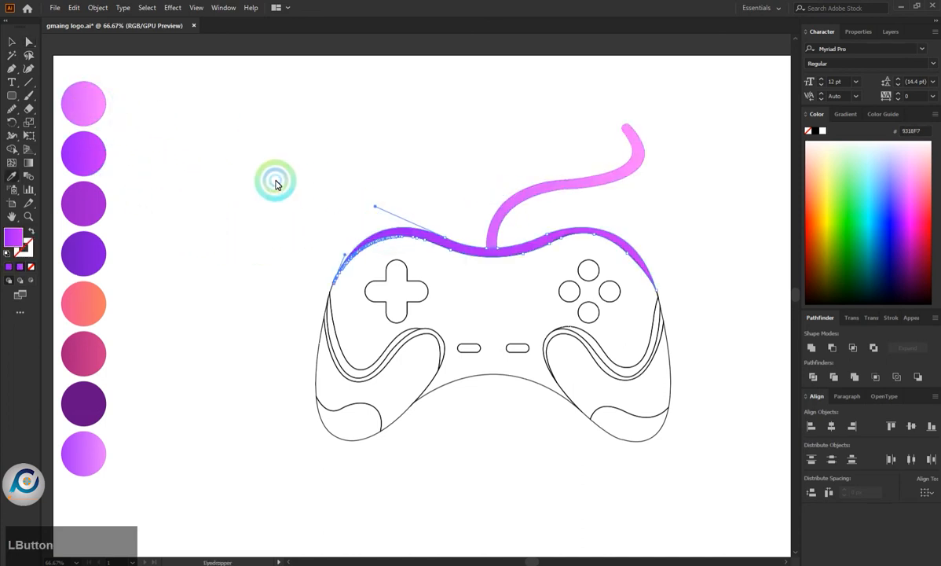
{"action": "left_click", "coordinate": [91, 110]}
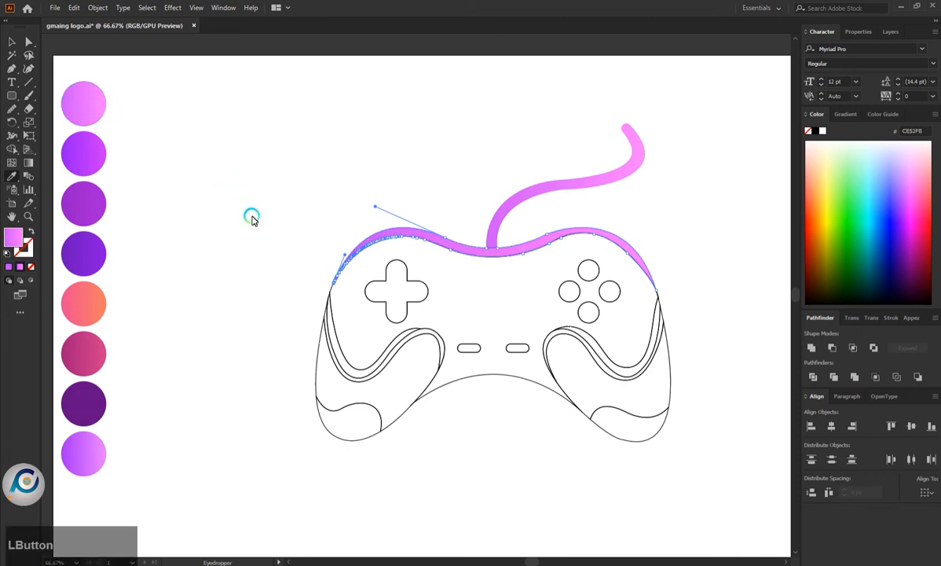
{"action": "left_click", "coordinate": [252, 217]}
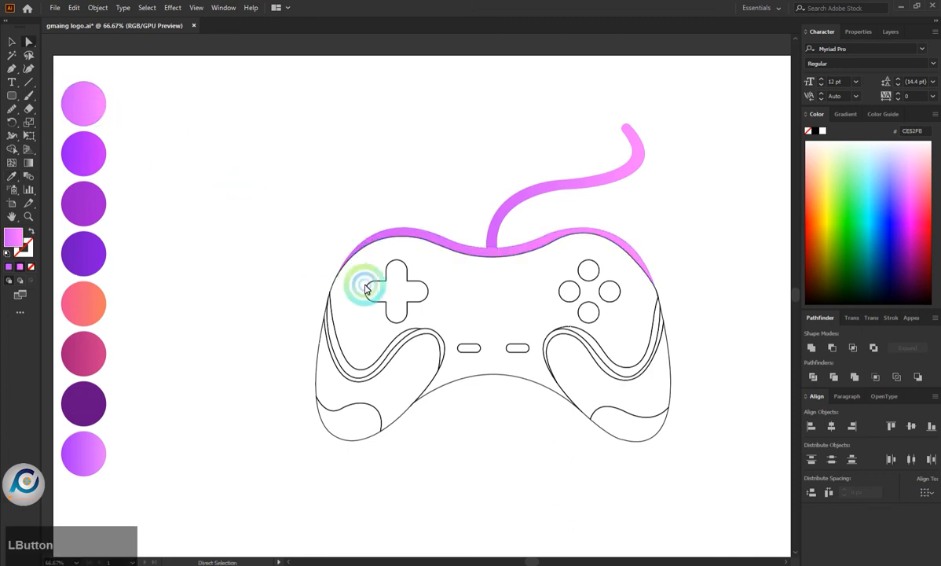
Fill the controller's main body with the purple-to-magenta gradient of the second swatch circle
{"action": "left_click", "coordinate": [341, 270]}
{"action": "key", "text": "i"}
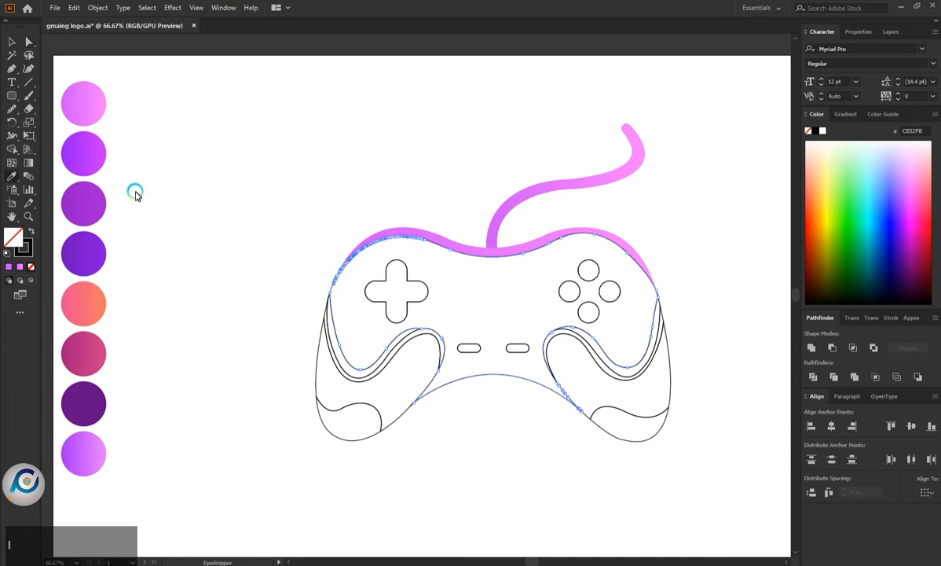
{"action": "left_click", "coordinate": [94, 158]}
Pull the right end of the body's gradient slightly inward with the Gradient tool and deselect the body
{"action": "left_click", "coordinate": [28, 150]}
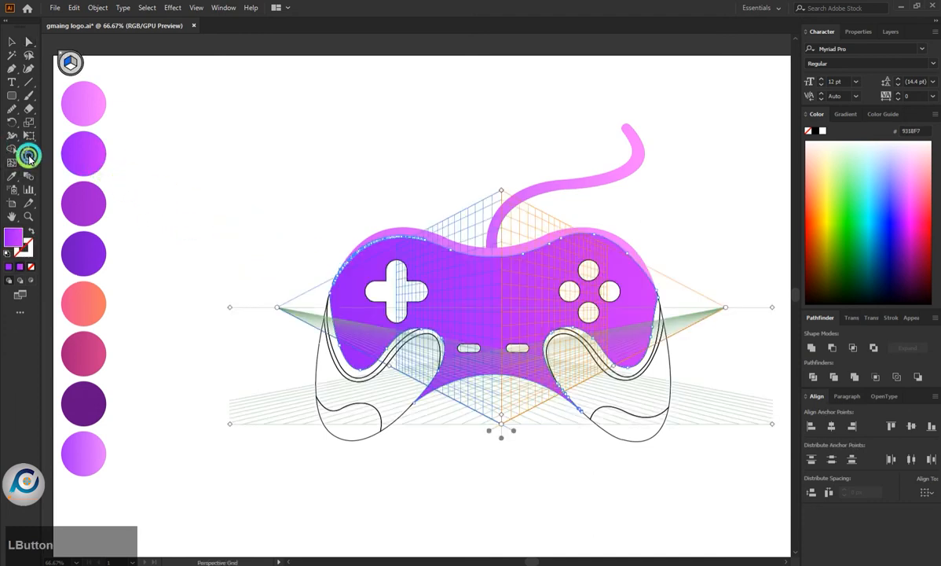
{"action": "left_click", "coordinate": [60, 53]}
{"action": "left_click", "coordinate": [28, 162]}
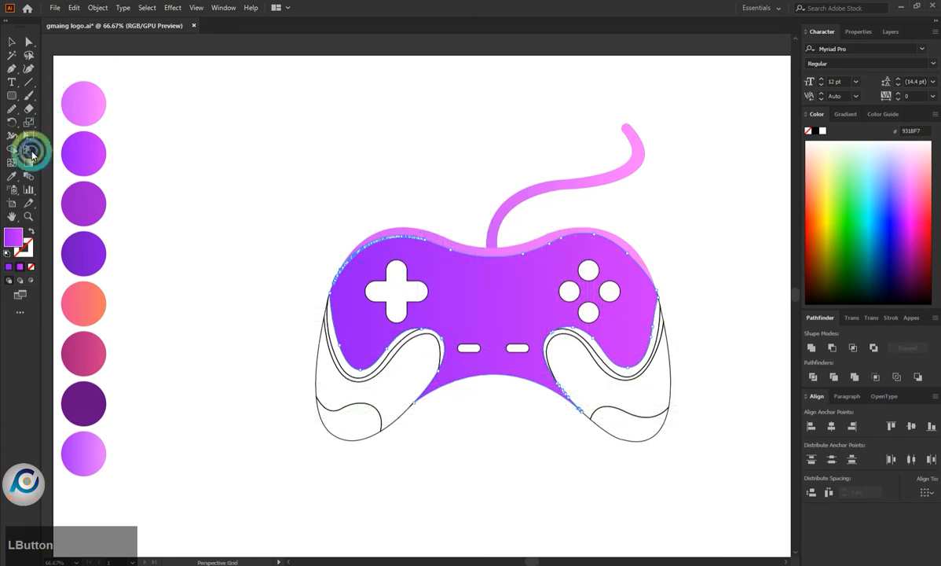
{"action": "left_click_drag", "start_coordinate": [662, 324], "coordinate": [647, 325]}
{"action": "key", "text": "a"}
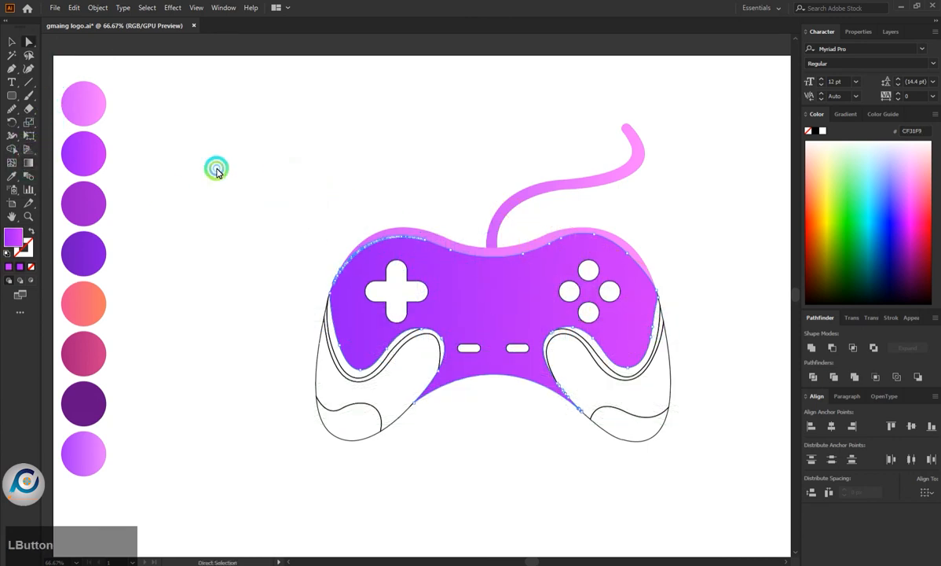
{"action": "left_click", "coordinate": [217, 172]}
Try the third swatch's purple gradient on the shadow strip above the left grip, and settle on the fourth swatch's deep violet gradient
{"action": "left_click", "coordinate": [334, 326]}
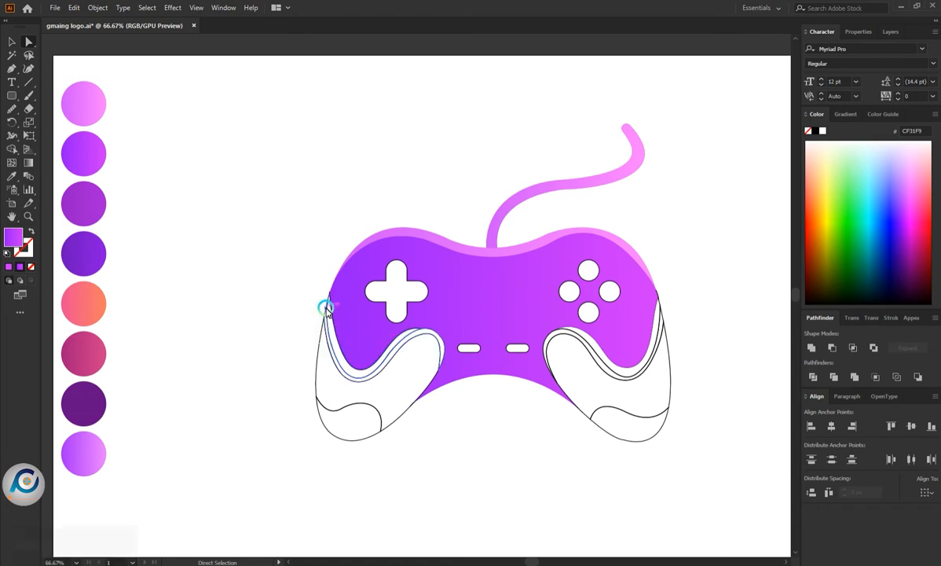
{"action": "left_click", "coordinate": [326, 308]}
{"action": "left_click", "coordinate": [262, 274]}
{"action": "left_click", "coordinate": [319, 300]}
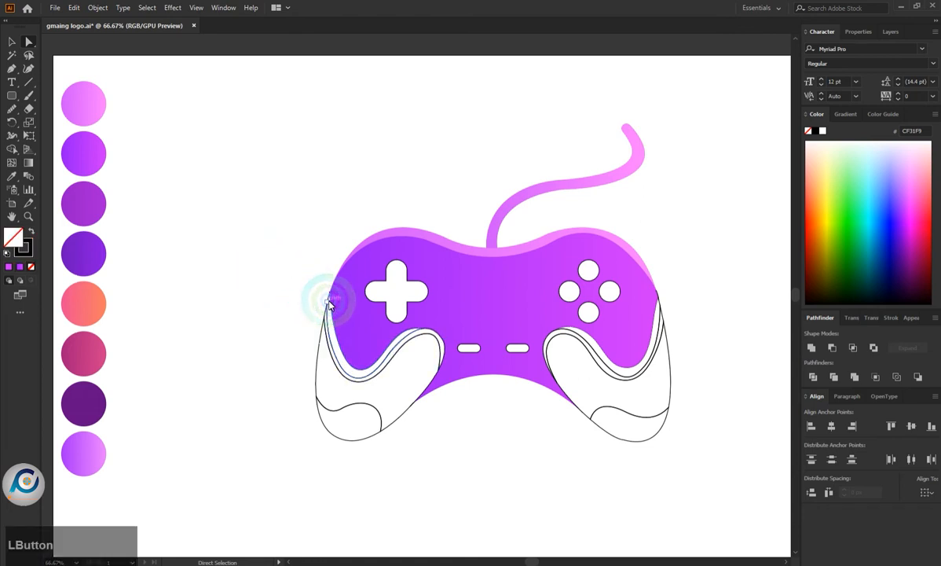
{"action": "key", "text": "i"}
{"action": "left_click", "coordinate": [89, 201]}
{"action": "key", "text": "a"}
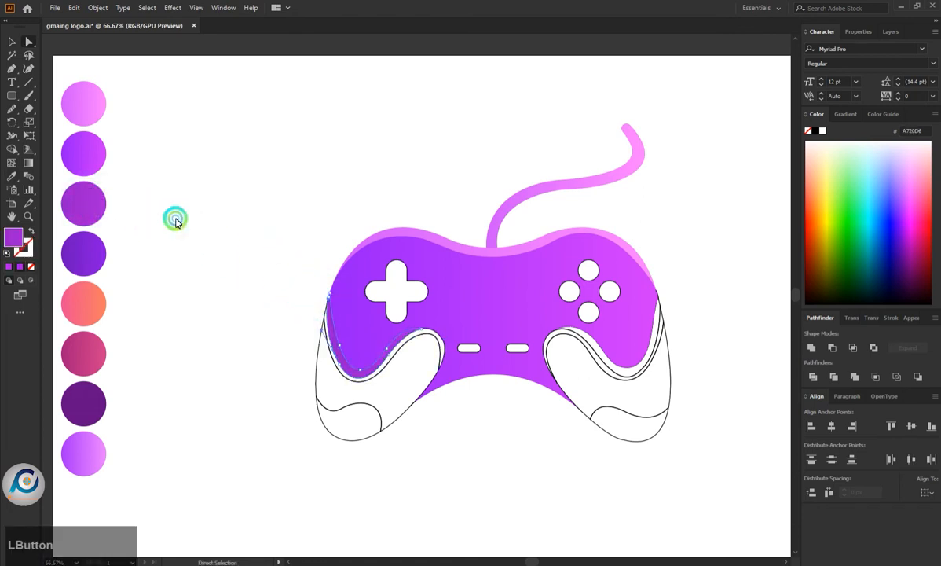
{"action": "left_click", "coordinate": [350, 369]}
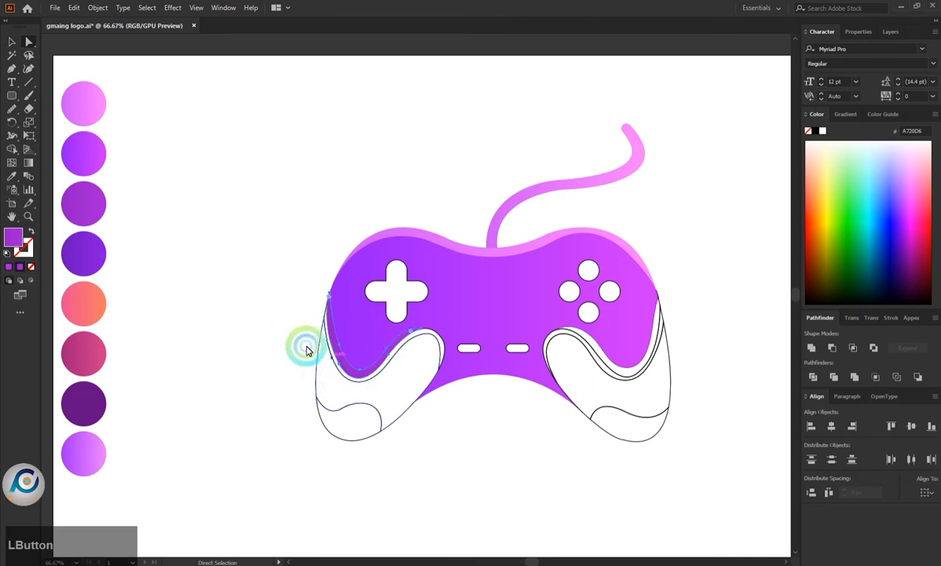
{"action": "left_click", "coordinate": [92, 253]}
{"action": "key", "text": "a"}
{"action": "left_click", "coordinate": [196, 271]}
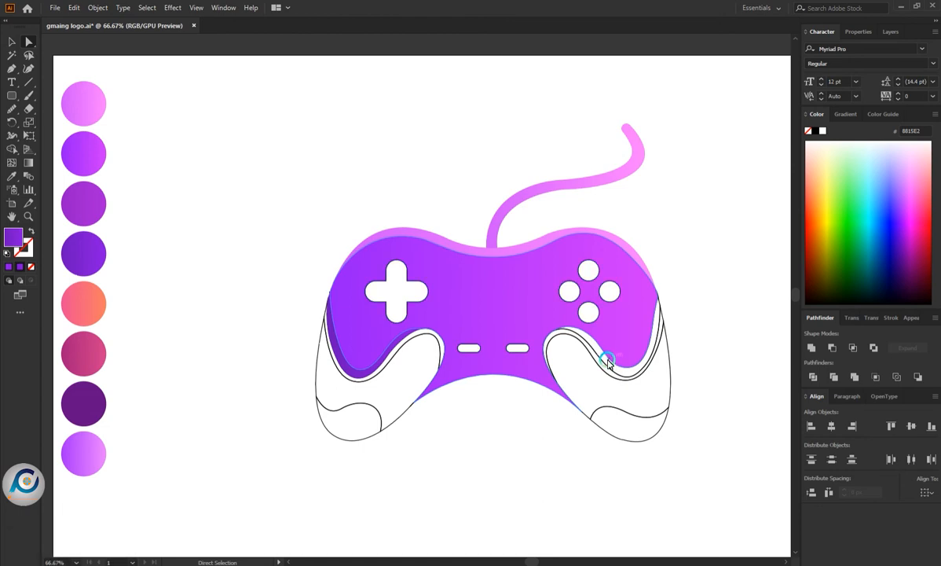
Fill the matching shadow strip above the right grip with the third swatch circle's purple gradient and deselect it
{"action": "left_click", "coordinate": [651, 324]}
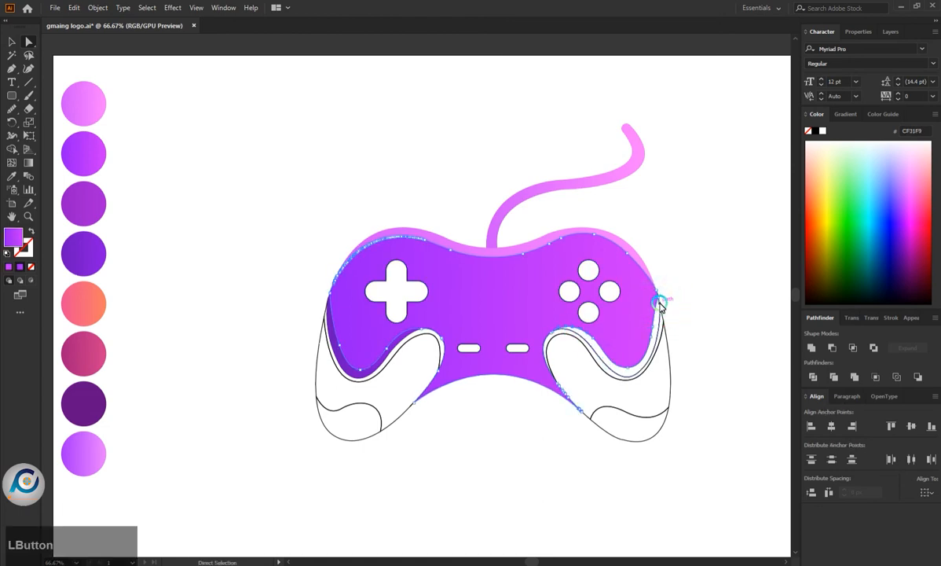
{"action": "left_click", "coordinate": [658, 303]}
{"action": "left_click", "coordinate": [230, 295]}
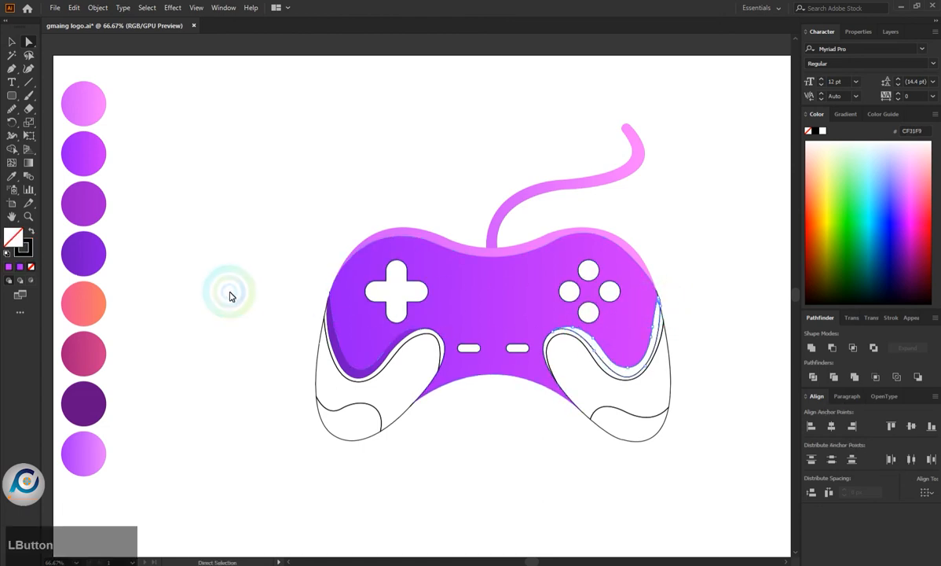
{"action": "left_click", "coordinate": [95, 206]}
{"action": "key", "text": "a"}
{"action": "left_click", "coordinate": [231, 344]}
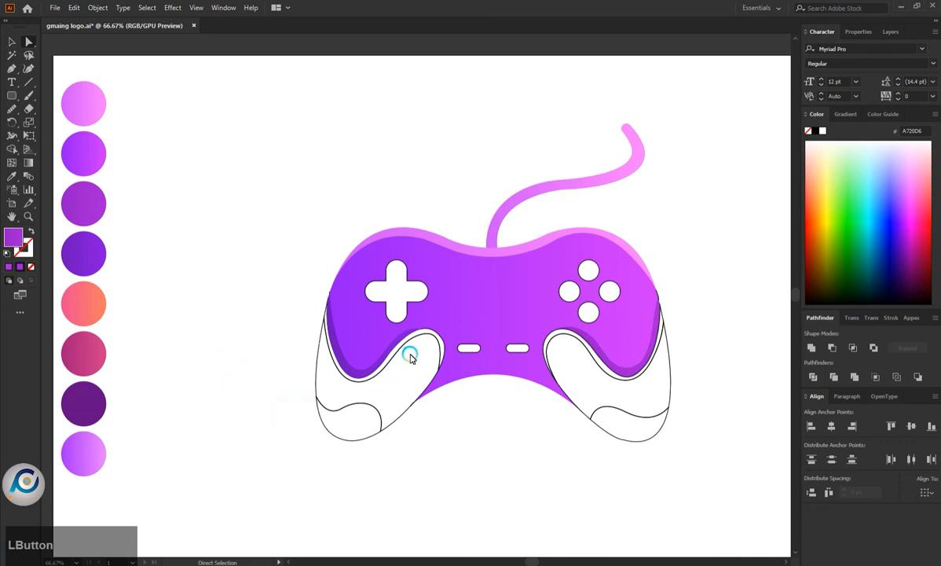
Fill the thin trim strips along the inner edges of both grips with the pink-to-orange gradient of the fifth swatch circle
{"action": "left_click", "coordinate": [326, 333]}
{"action": "left_click", "coordinate": [324, 315]}
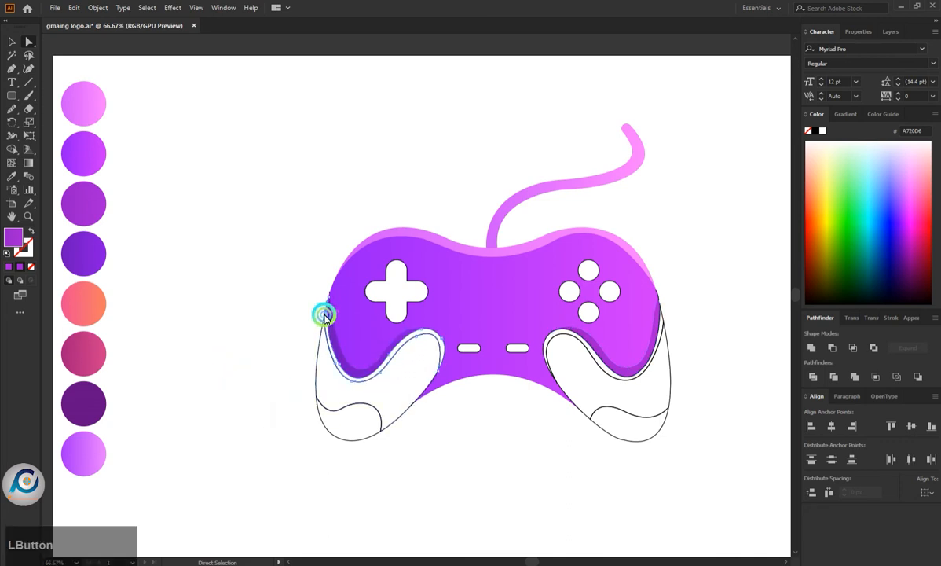
{"action": "key", "text": "i"}
{"action": "left_click", "coordinate": [88, 302]}
{"action": "key", "text": "a"}
{"action": "left_click", "coordinate": [564, 362]}
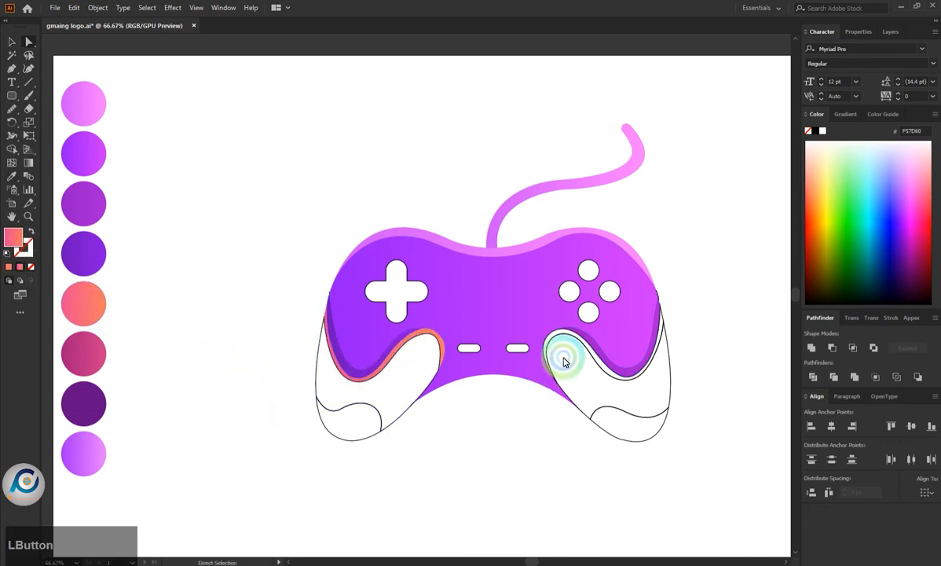
{"action": "key", "text": "i"}
{"action": "left_click", "coordinate": [87, 303]}
{"action": "key", "text": "a"}
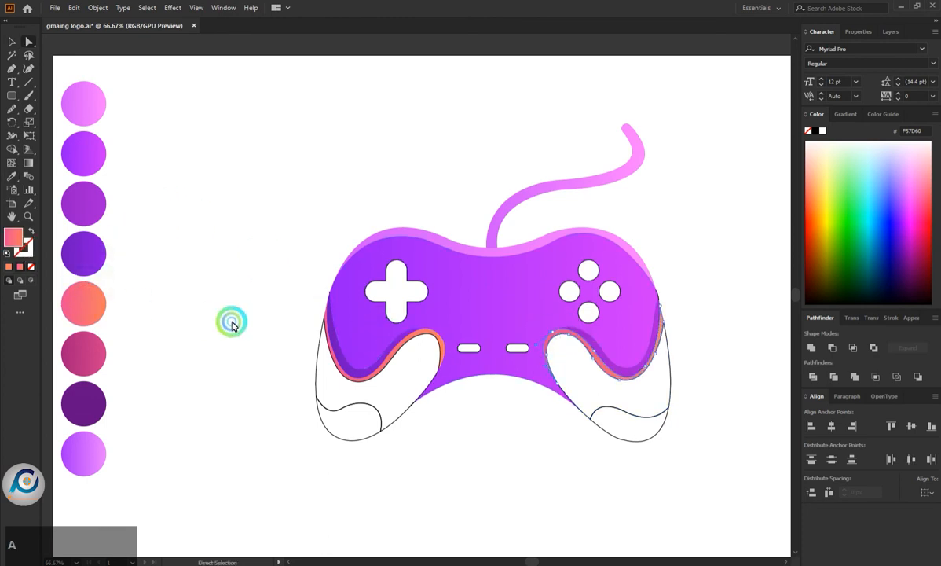
{"action": "left_click", "coordinate": [231, 322]}
Fill the large left grip shape with the pink-to-orange gradient of the fifth swatch circle
{"action": "left_click", "coordinate": [317, 363]}
{"action": "key", "text": "i"}
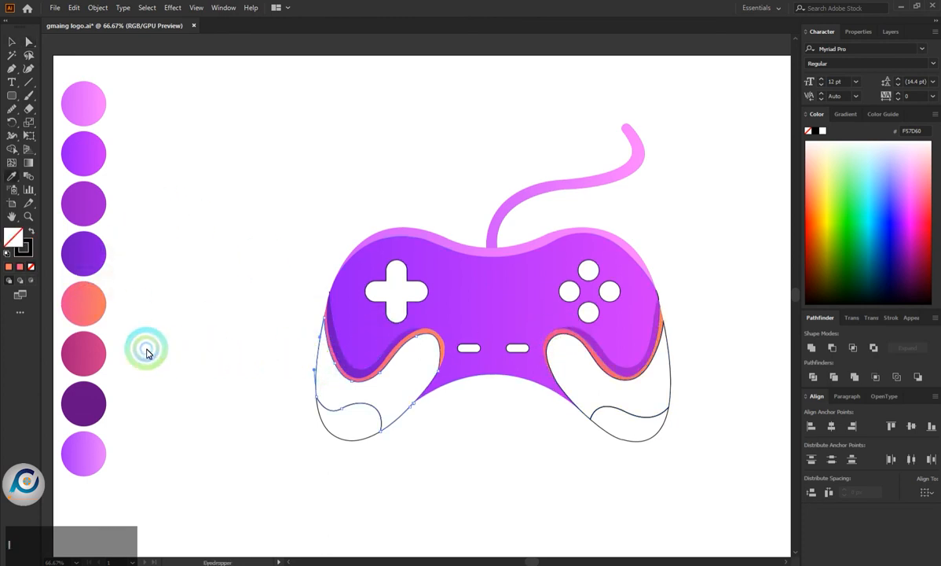
{"action": "left_click", "coordinate": [94, 302]}
{"action": "key", "text": "a"}
Extend the left grip's gradient past its right edge and tilt it upward with the Gradient tool, and deselect the grip
{"action": "left_click", "coordinate": [332, 385]}
{"action": "left_click", "coordinate": [28, 163]}
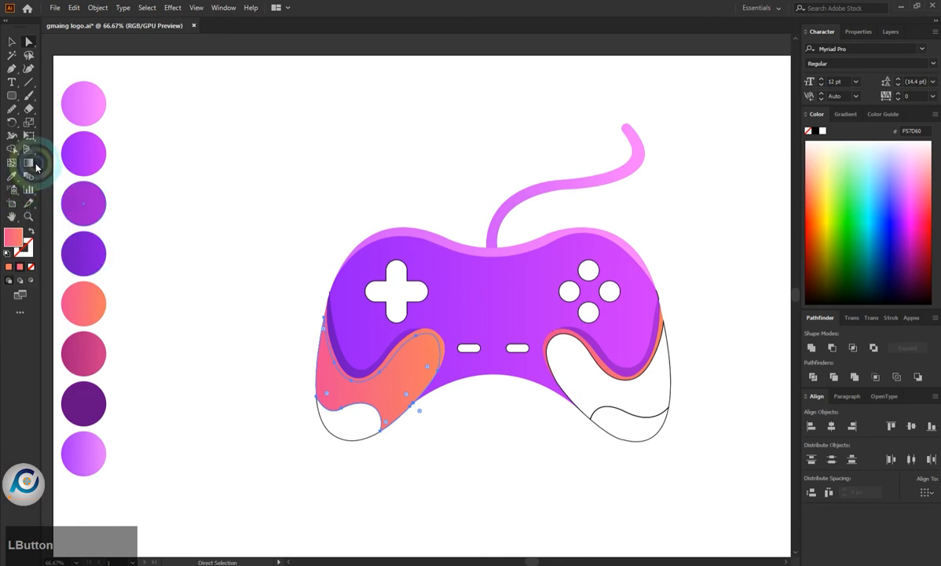
{"action": "left_click", "coordinate": [432, 363]}
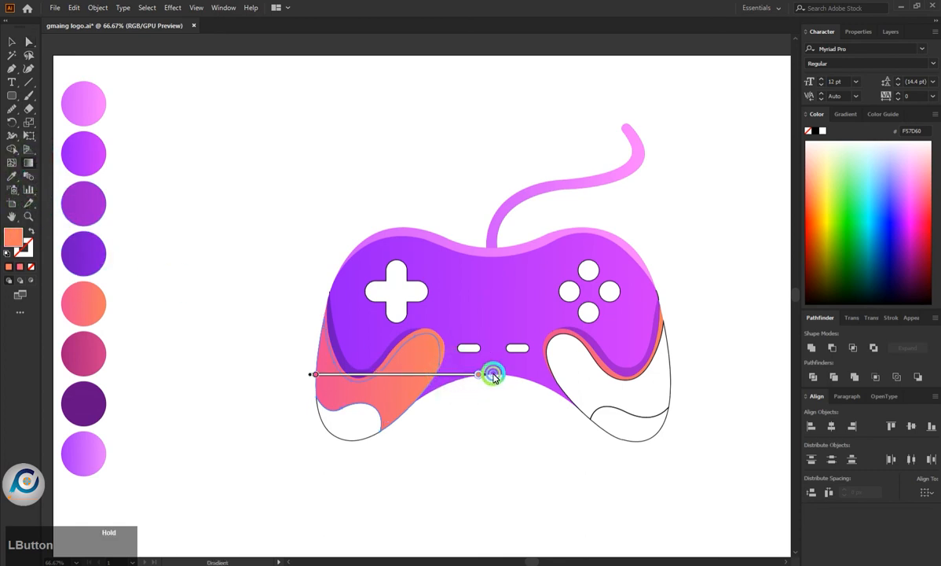
{"action": "mouse_move", "coordinate": [491, 383]}
{"action": "left_mouse_down"}
{"action": "mouse_move", "coordinate": [505, 374]}
{"action": "mouse_move", "coordinate": [490, 326]}
{"action": "mouse_move", "coordinate": [471, 309]}
{"action": "mouse_move", "coordinate": [488, 315]}
{"action": "left_mouse_up"}
{"action": "key", "text": "a"}
{"action": "left_click", "coordinate": [439, 424]}
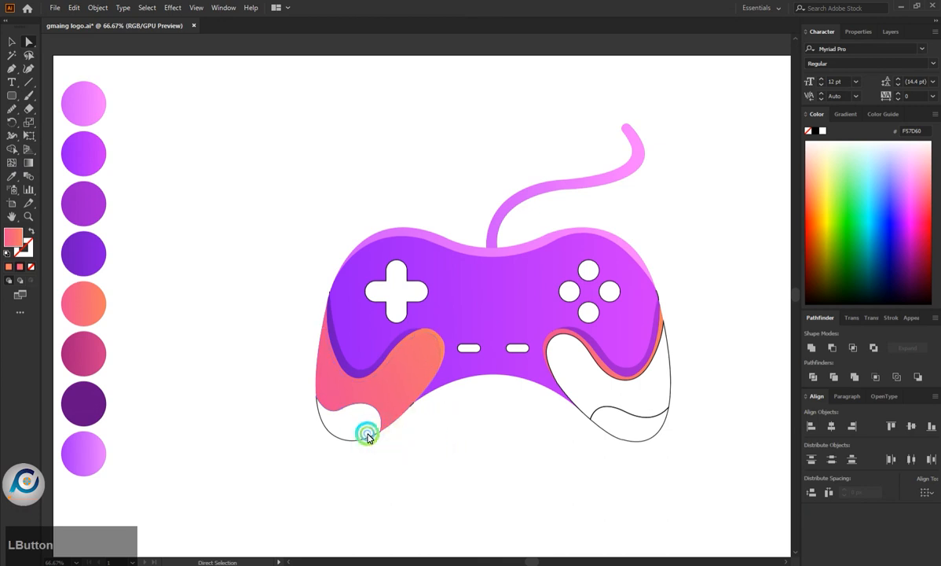
Fill the lower tips of both grips with the dark magenta-pink gradient of the sixth swatch circle
{"action": "left_click", "coordinate": [83, 354]}
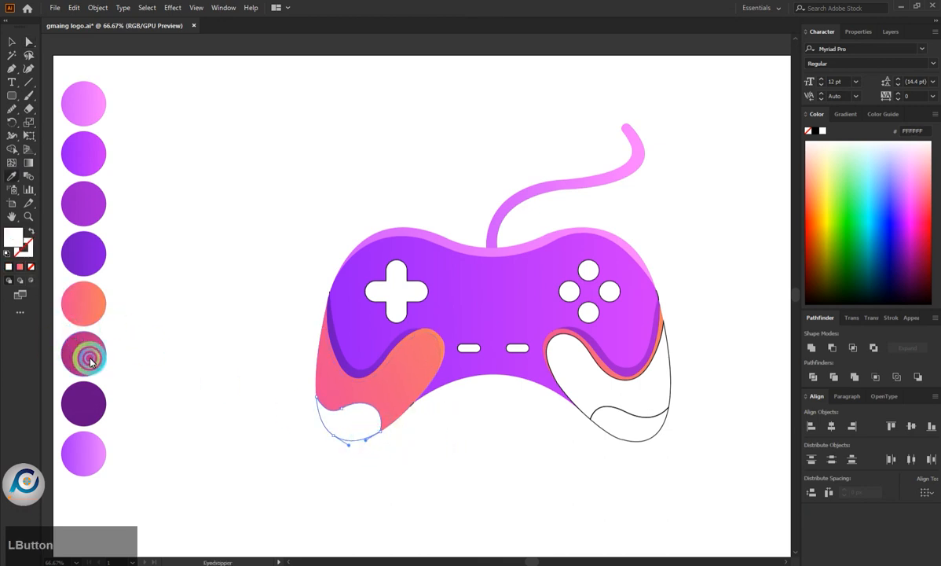
{"action": "left_click", "coordinate": [198, 403]}
{"action": "left_click", "coordinate": [660, 444]}
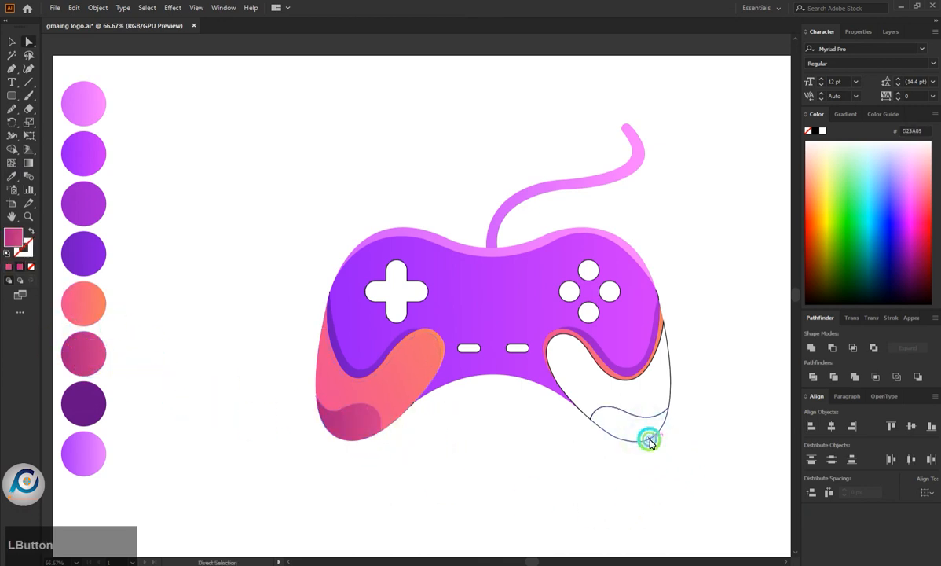
{"action": "key", "text": "i"}
{"action": "left_click", "coordinate": [336, 431]}
{"action": "key", "text": "a"}
Fill the large right grip shape with the pink-to-orange gradient sampled from the left grip
{"action": "left_click", "coordinate": [670, 381]}
{"action": "key", "text": "i"}
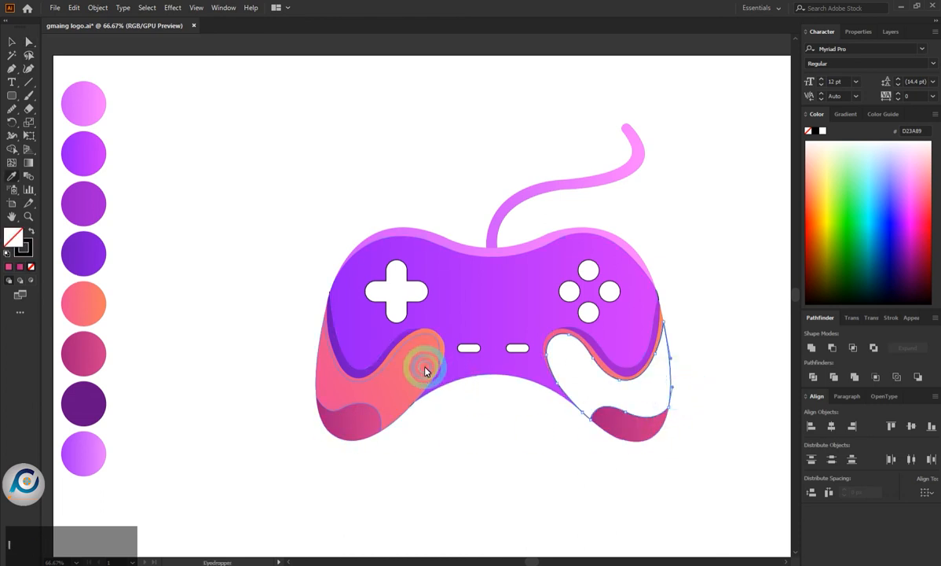
{"action": "left_click", "coordinate": [425, 372]}
{"action": "key", "text": "a"}
{"action": "left_click", "coordinate": [499, 477]}
Stretch the right end of the right grip's gradient outward beyond the controller's edge with the Gradient tool
{"action": "left_click", "coordinate": [76, 214]}
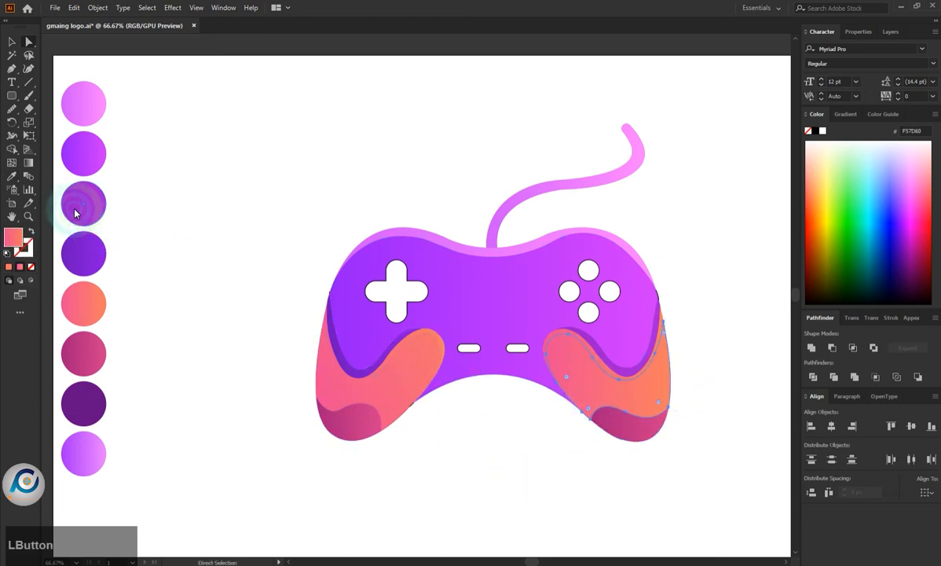
{"action": "left_click", "coordinate": [29, 166]}
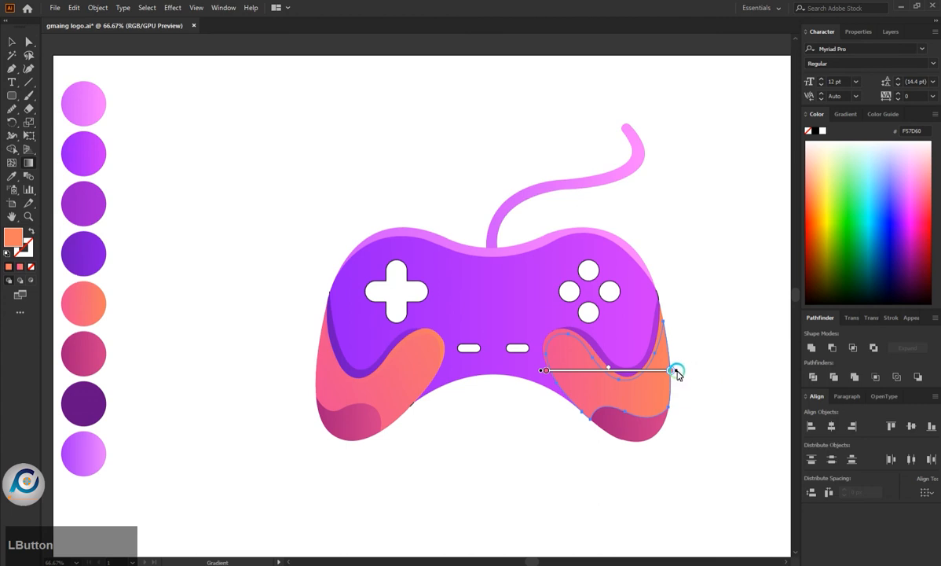
{"action": "mouse_move", "coordinate": [724, 366]}
{"action": "left_mouse_down"}
{"action": "mouse_move", "coordinate": [694, 372]}
{"action": "mouse_move", "coordinate": [721, 370]}
{"action": "left_mouse_up"}
{"action": "key", "text": "a"}
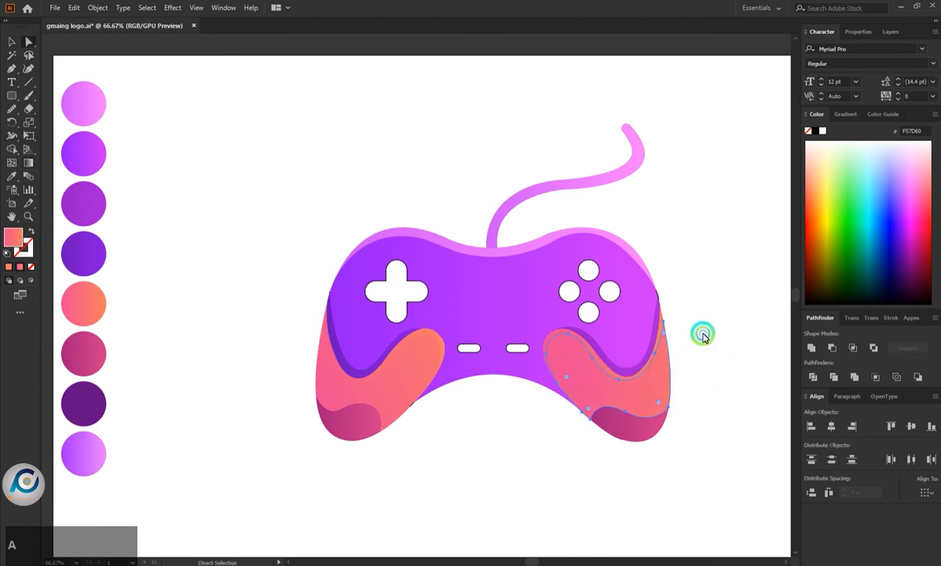
Redirect the left grip's gradient diagonally up across the body with the Gradient tool and deselect the grip
{"action": "left_click", "coordinate": [423, 377]}
{"action": "left_click", "coordinate": [29, 162]}
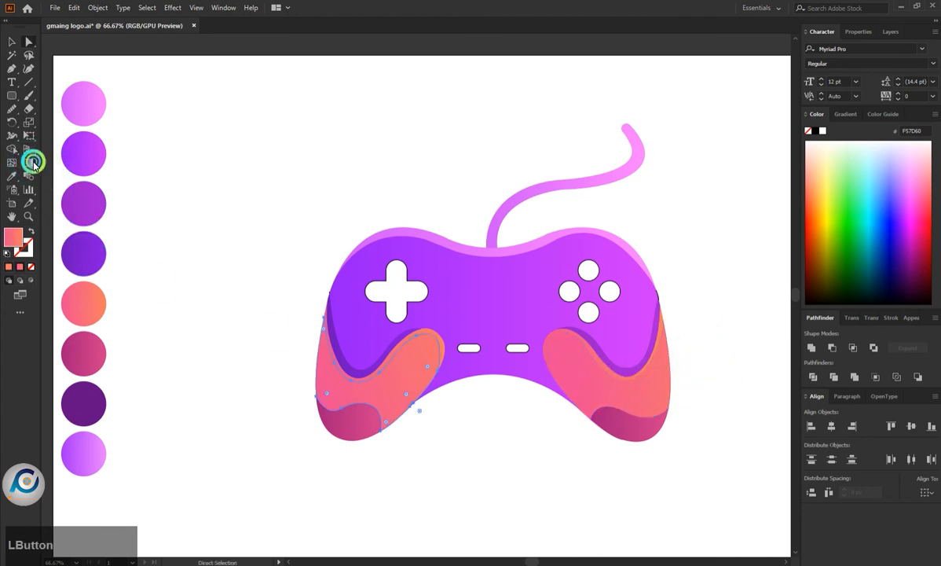
{"action": "left_click_drag", "start_coordinate": [443, 326], "coordinate": [488, 326]}
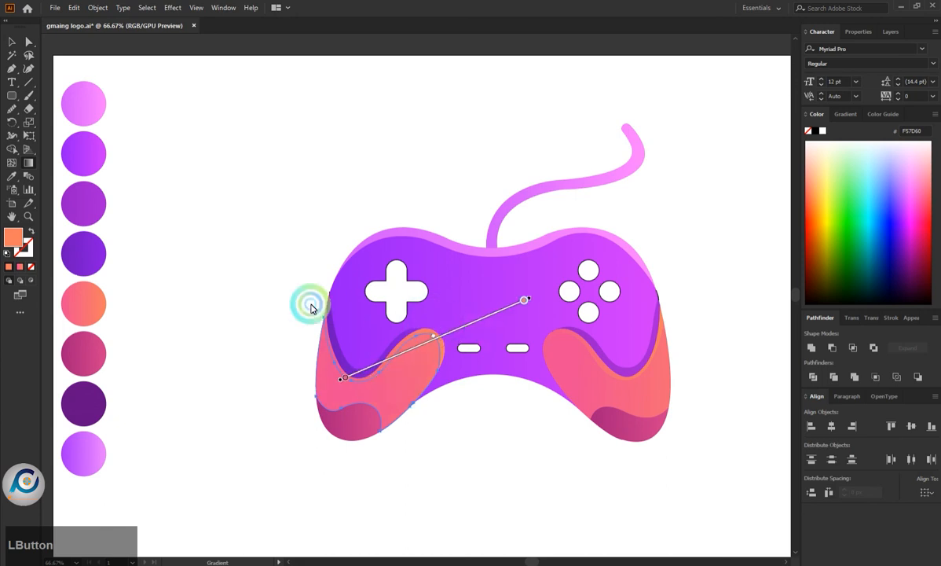
{"action": "key", "text": "a"}
{"action": "left_click", "coordinate": [240, 287]}
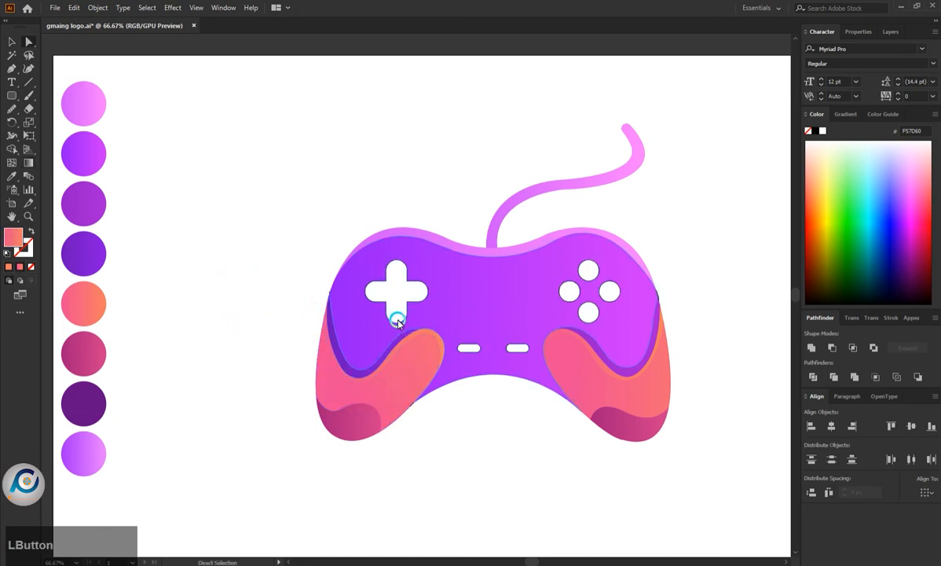
Try the fourth swatch's violet gradient on the cross-shaped D-pad, and settle on the seventh swatch's dark purple
{"action": "left_click", "coordinate": [354, 281]}
{"action": "left_click", "coordinate": [84, 259]}
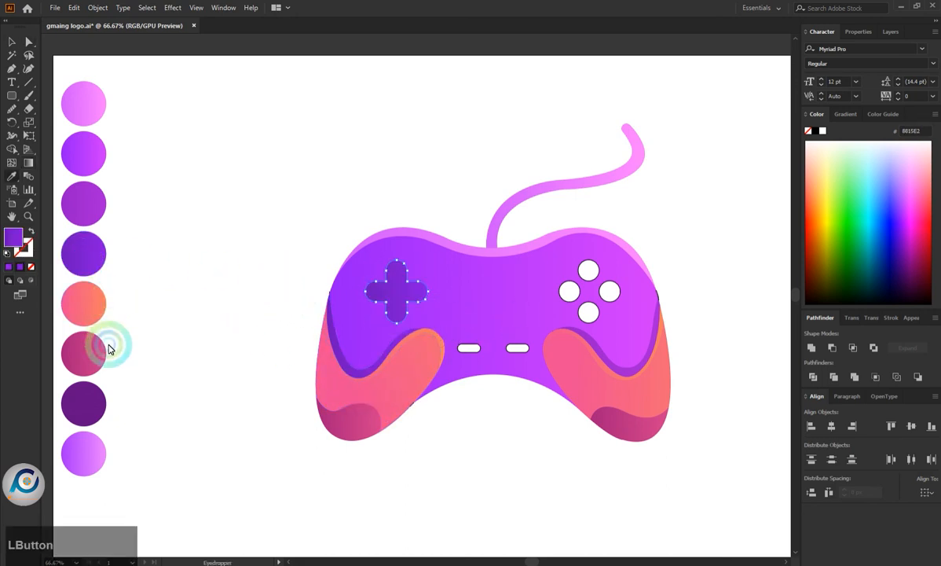
{"action": "left_click", "coordinate": [93, 412]}
{"action": "left_click", "coordinate": [362, 347]}
Fill the left and upper round action buttons with the dark purple sampled from the D-pad
{"action": "left_click", "coordinate": [566, 290]}
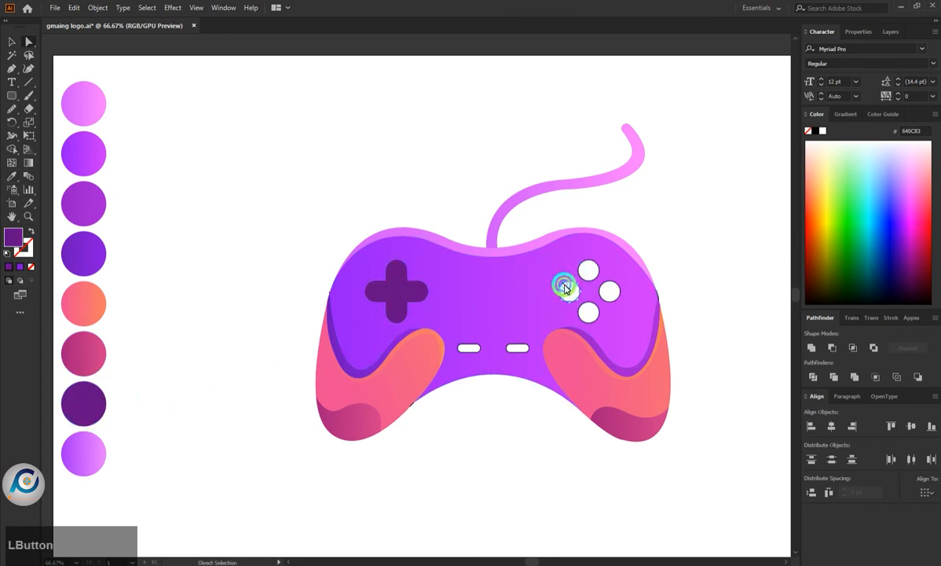
{"action": "key", "text": "i"}
{"action": "left_click", "coordinate": [402, 293]}
{"action": "key", "text": "a"}
{"action": "left_click", "coordinate": [581, 272]}
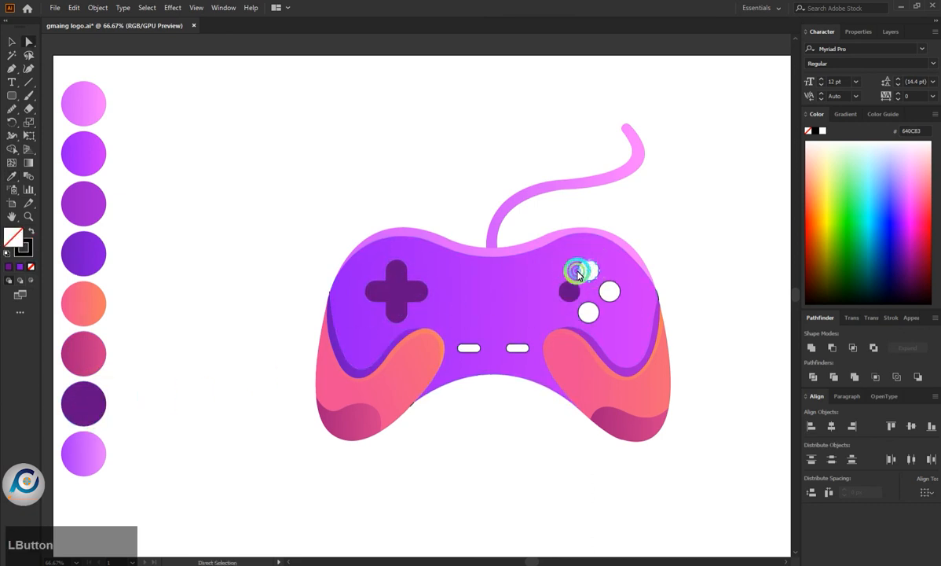
{"action": "key", "text": "i"}
{"action": "left_click", "coordinate": [572, 289]}
{"action": "key", "text": "a"}
Fill the right and lower round action buttons with the dark purple of the already coloured left button
{"action": "left_click", "coordinate": [609, 291]}
{"action": "key", "text": "i"}
{"action": "left_click", "coordinate": [588, 315]}
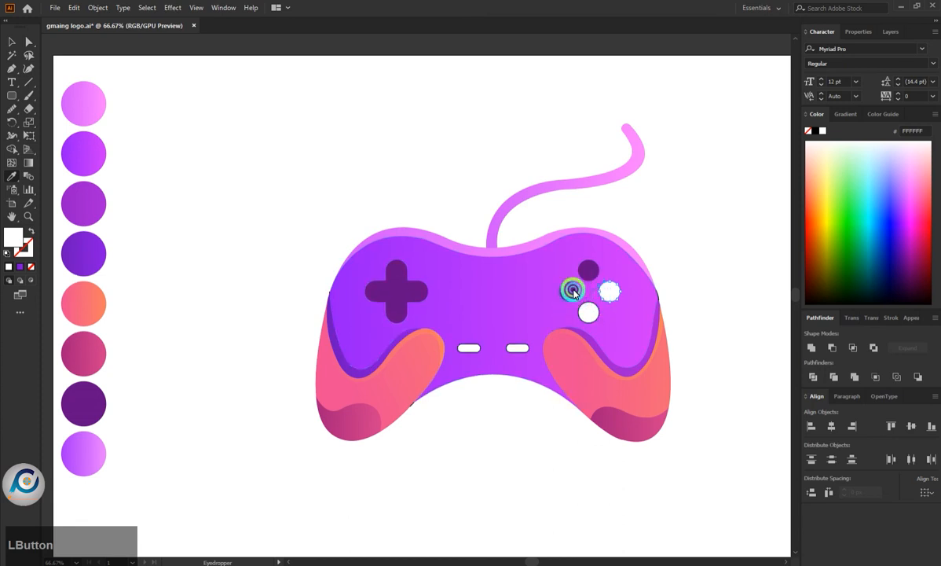
{"action": "left_click", "coordinate": [574, 292]}
{"action": "key", "text": "a"}
{"action": "left_click", "coordinate": [589, 313]}
{"action": "key", "text": "i"}
{"action": "left_click", "coordinate": [567, 288]}
{"action": "key", "text": "a"}
{"action": "left_click", "coordinate": [491, 381]}
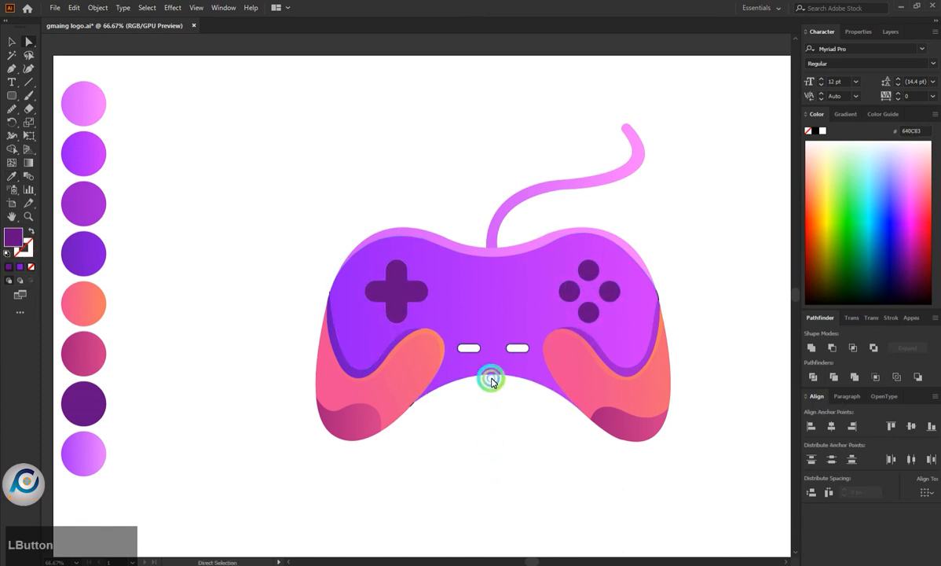
Fill the two small pill-shaped center buttons with the D-pad's dark purple and deselect them
{"action": "left_click", "coordinate": [469, 348]}
{"action": "key", "text": "i"}
{"action": "left_click", "coordinate": [393, 309]}
{"action": "key", "text": "a"}
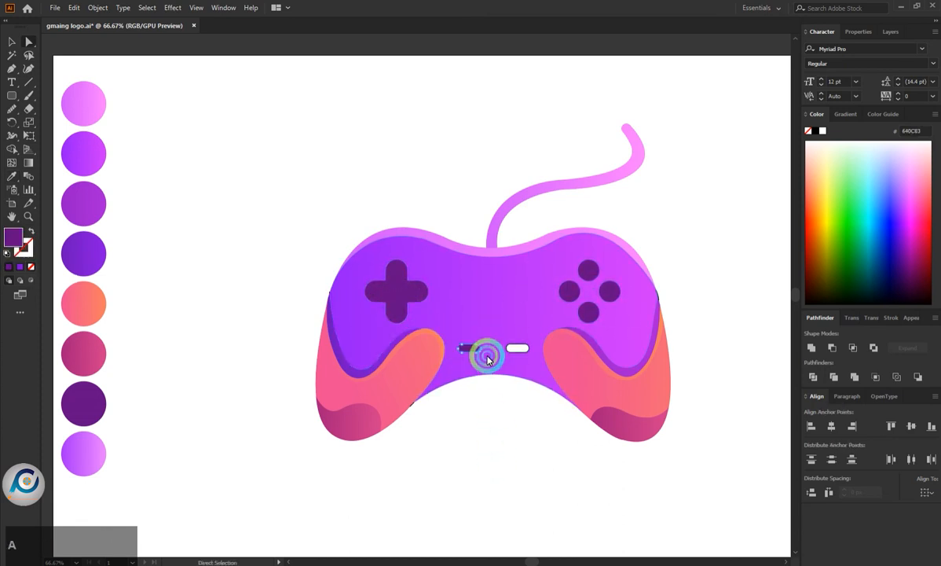
{"action": "key", "text": "i"}
{"action": "left_click", "coordinate": [467, 341]}
{"action": "key", "text": "a"}
{"action": "left_click", "coordinate": [487, 407]}
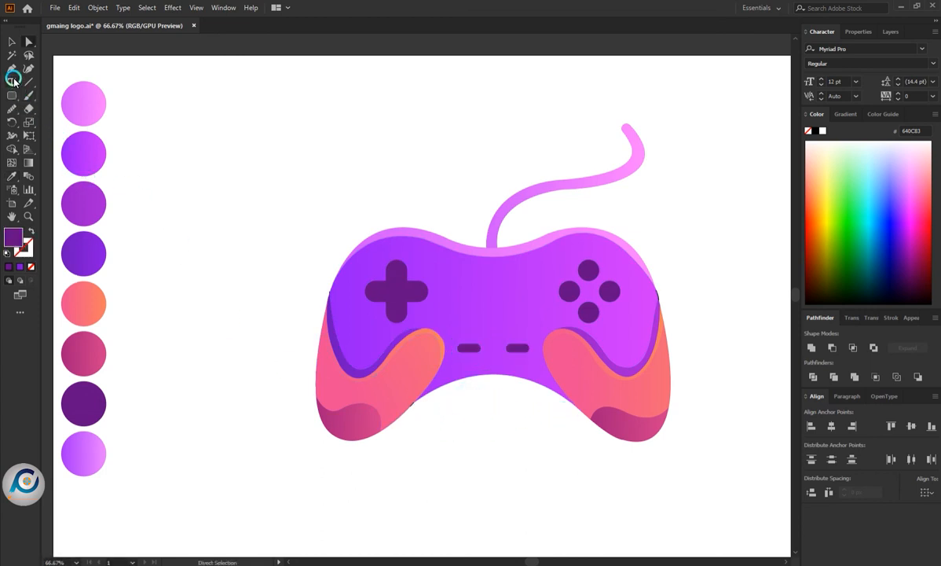
{"action": "right_click", "coordinate": [12, 70]}
{"action": "right_click", "coordinate": [12, 95]}
{"action": "left_click", "coordinate": [47, 95]}
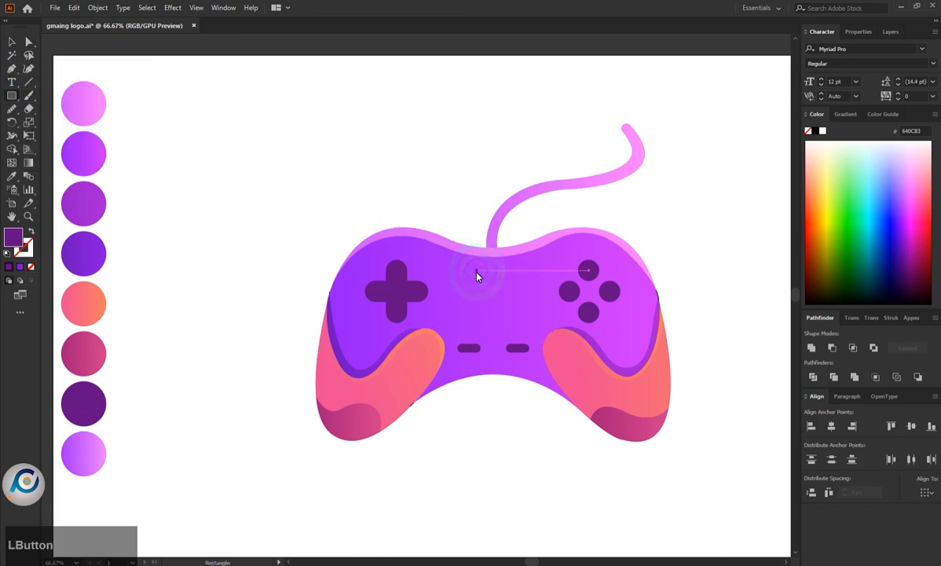
Draw a closed four-sided diagonal band with the Pen tool across the body, from the upper rim beside the cable to the left grip
{"action": "left_click", "coordinate": [10, 69]}
{"action": "left_click", "coordinate": [546, 320]}
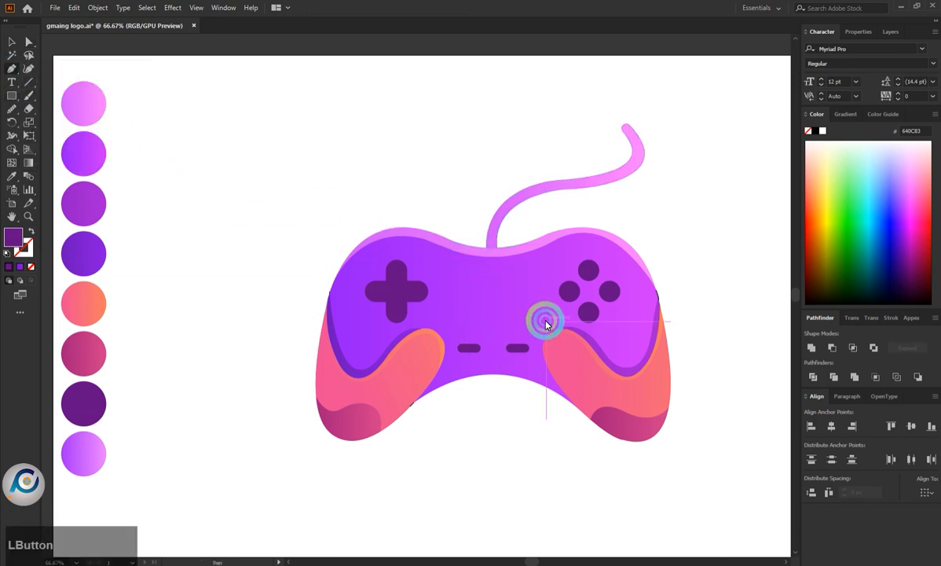
{"action": "left_click", "coordinate": [505, 248]}
{"action": "left_click", "coordinate": [427, 328]}
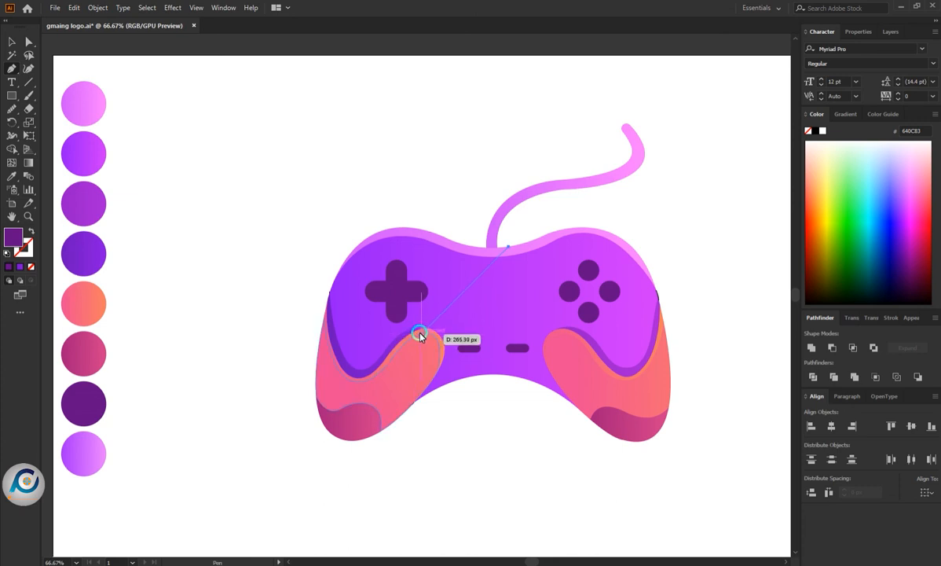
{"action": "mouse_move", "coordinate": [425, 347]}
{"action": "left_mouse_down"}
{"action": "mouse_move", "coordinate": [442, 379]}
{"action": "mouse_move", "coordinate": [437, 370]}
{"action": "mouse_move", "coordinate": [505, 274]}
{"action": "mouse_move", "coordinate": [548, 249]}
{"action": "mouse_move", "coordinate": [515, 237]}
{"action": "mouse_move", "coordinate": [510, 250]}
{"action": "left_mouse_up"}
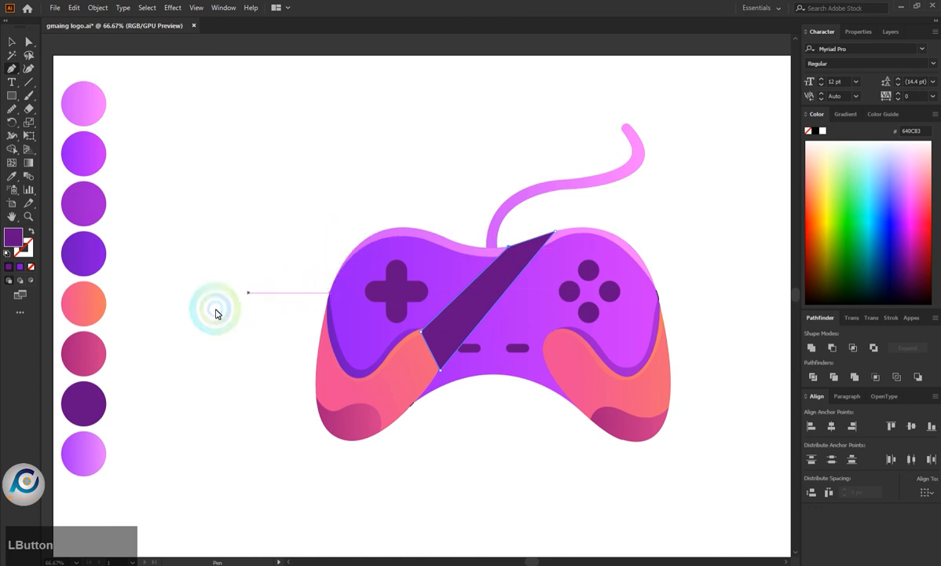
Swap the diagonal band's fill and stroke so it is an unfilled dark purple outline, and keep it selected
{"action": "left_click", "coordinate": [27, 254]}
{"action": "left_click", "coordinate": [10, 268]}
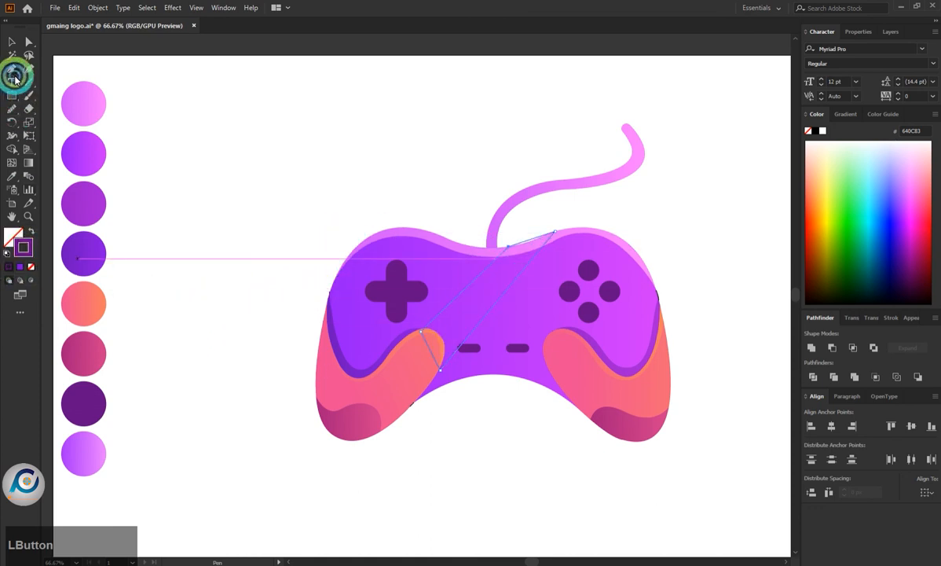
{"action": "left_click", "coordinate": [11, 41]}
{"action": "left_click", "coordinate": [462, 239]}
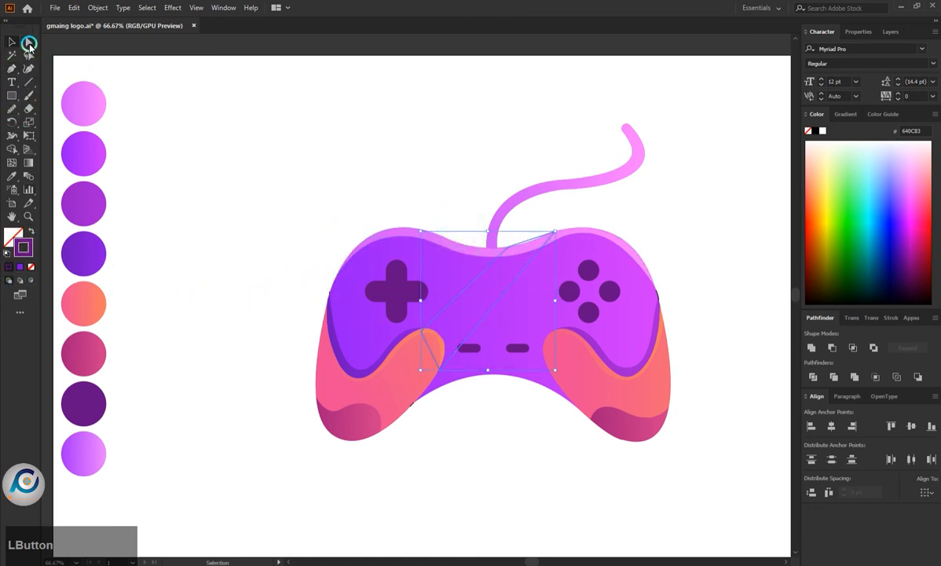
Select the band outline together with the controller body, the upper rim and the left grip's orange edge
{"action": "left_click", "coordinate": [29, 44]}
{"action": "scroll", "coordinate": [368, 274], "scroll_direction": "up", "scroll_amount": 2}
{"action": "scroll", "coordinate": [427, 383], "scroll_direction": "down", "scroll_amount": 3}
{"action": "scroll", "coordinate": [473, 455], "scroll_direction": "down", "scroll_amount": 1}
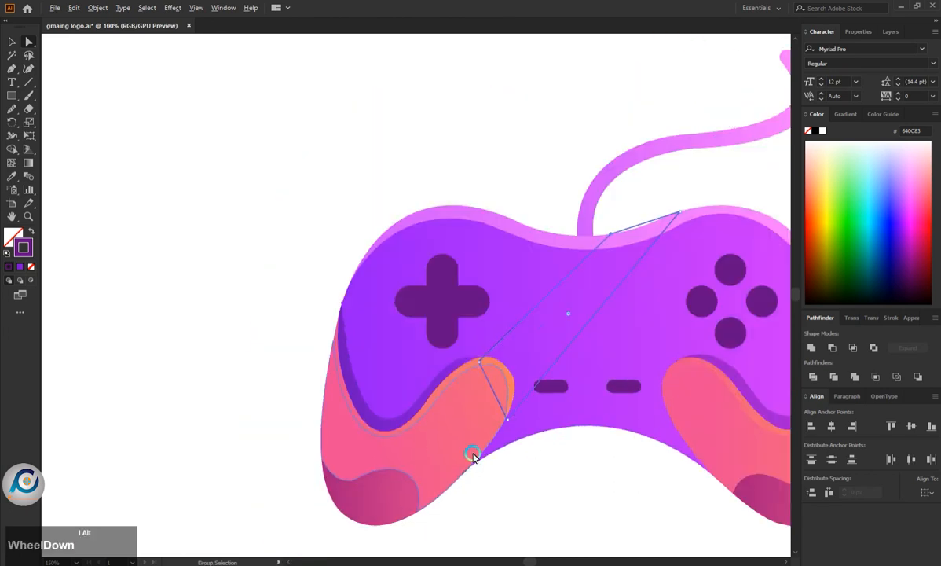
{"action": "scroll", "coordinate": [473, 455], "scroll_direction": "down", "scroll_amount": 1}
{"action": "left_click_drag", "start_coordinate": [497, 434], "coordinate": [495, 420]}
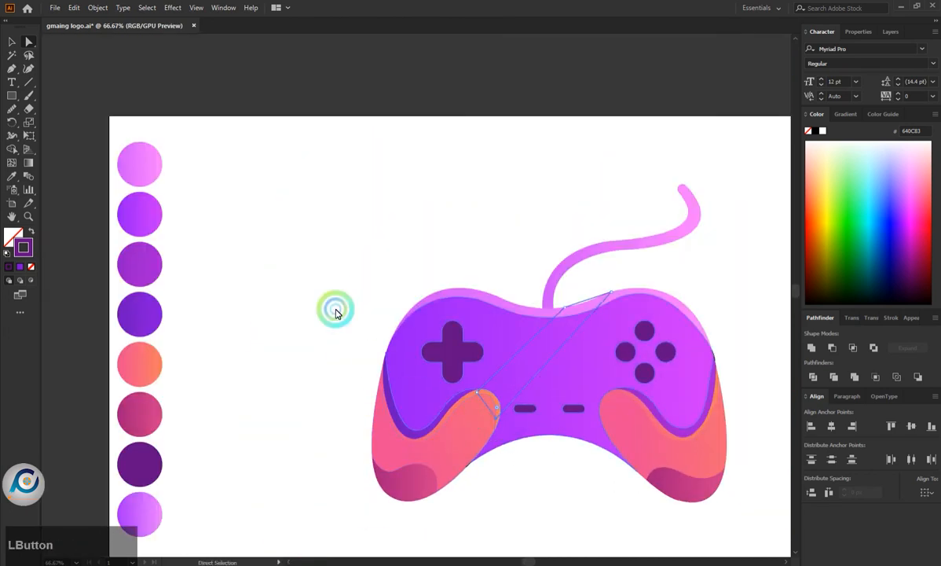
{"action": "scroll", "coordinate": [463, 313], "scroll_direction": "up", "scroll_amount": 1}
{"action": "scroll", "coordinate": [463, 313], "scroll_direction": "up", "scroll_amount": 3}
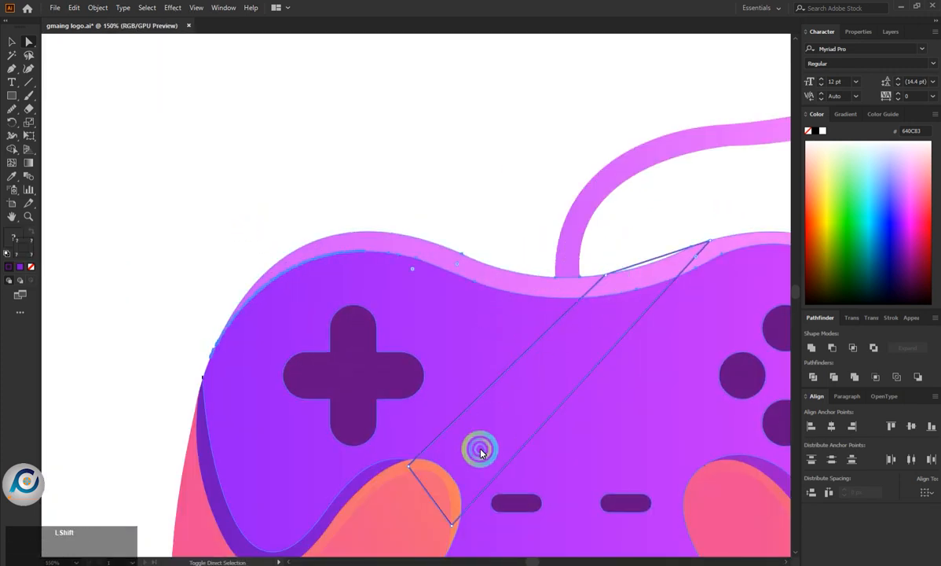
{"action": "scroll", "coordinate": [378, 358], "scroll_direction": "down", "scroll_amount": 2}
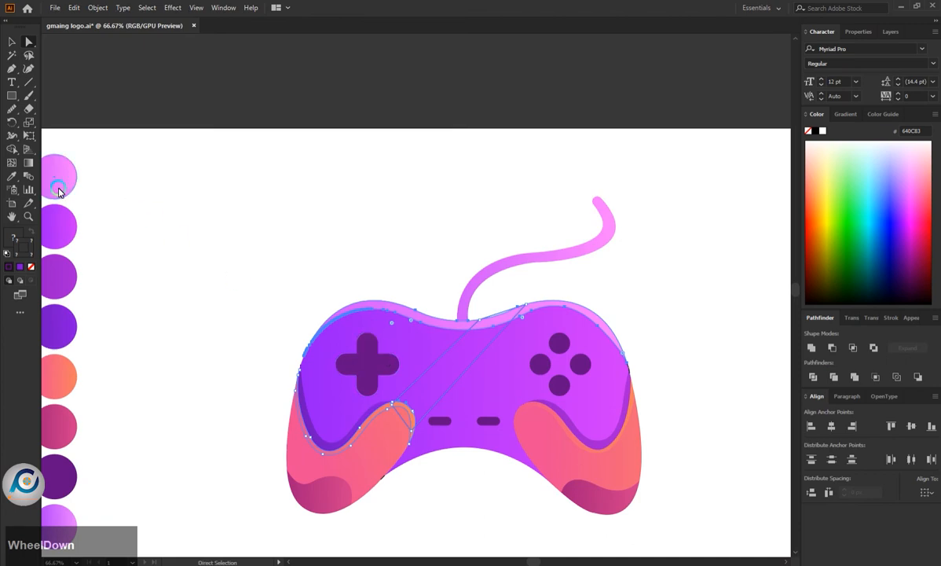
Split off the part of the band that crosses the upper rim as its own shape with Shape Builder
{"action": "left_click", "coordinate": [13, 149]}
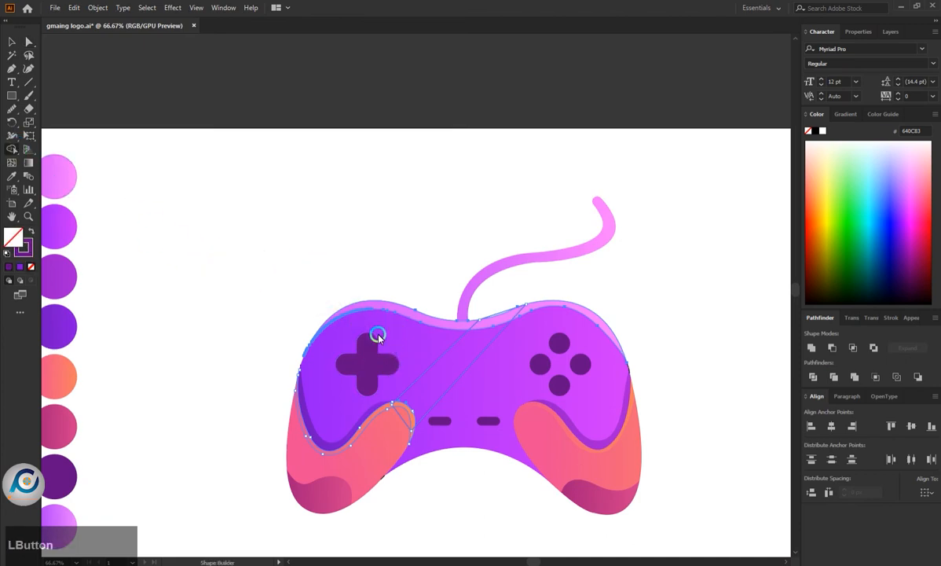
{"action": "scroll", "coordinate": [515, 311], "scroll_direction": "up", "scroll_amount": 2}
{"action": "scroll", "coordinate": [503, 314], "scroll_direction": "up", "scroll_amount": 1}
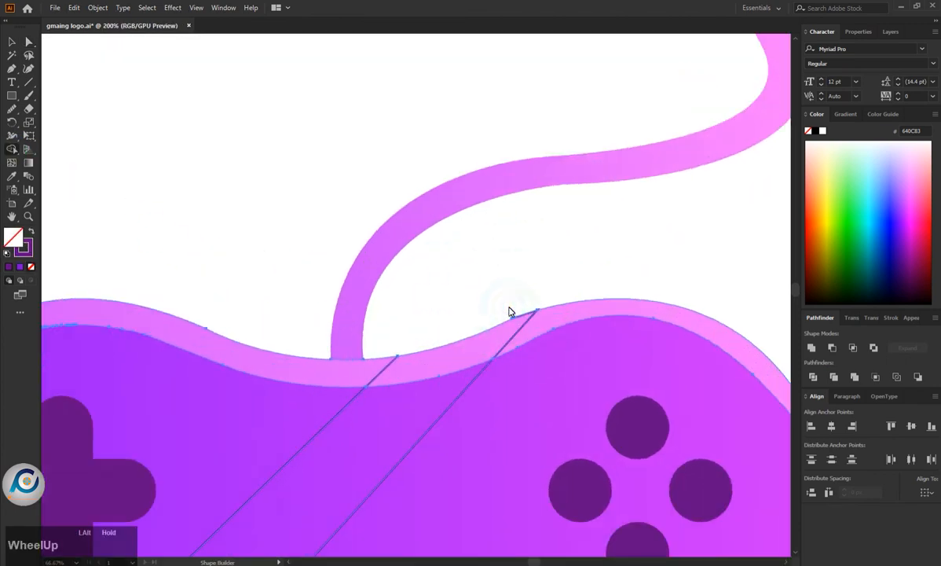
{"action": "scroll", "coordinate": [476, 346], "scroll_direction": "down", "scroll_amount": 1}
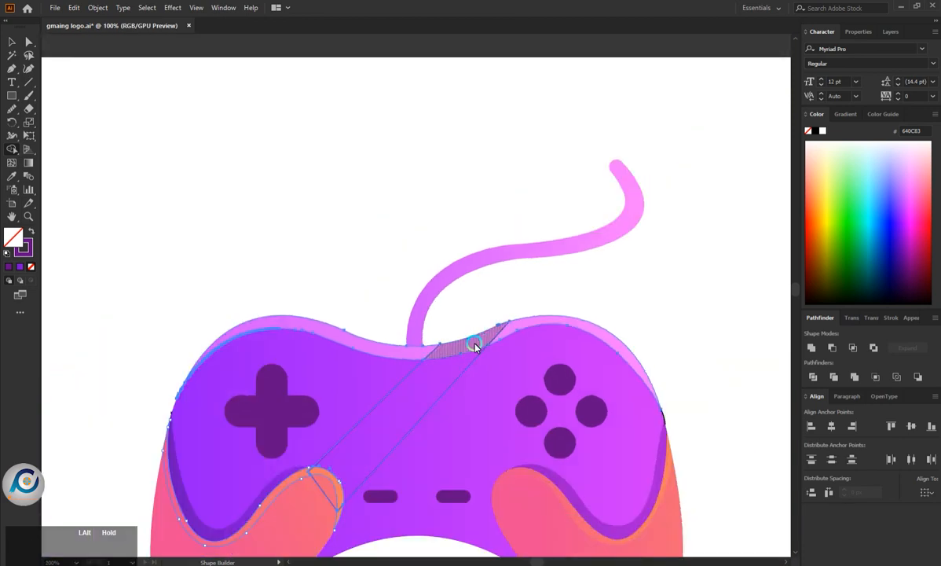
{"action": "left_click_drag", "start_coordinate": [473, 346], "coordinate": [407, 414]}
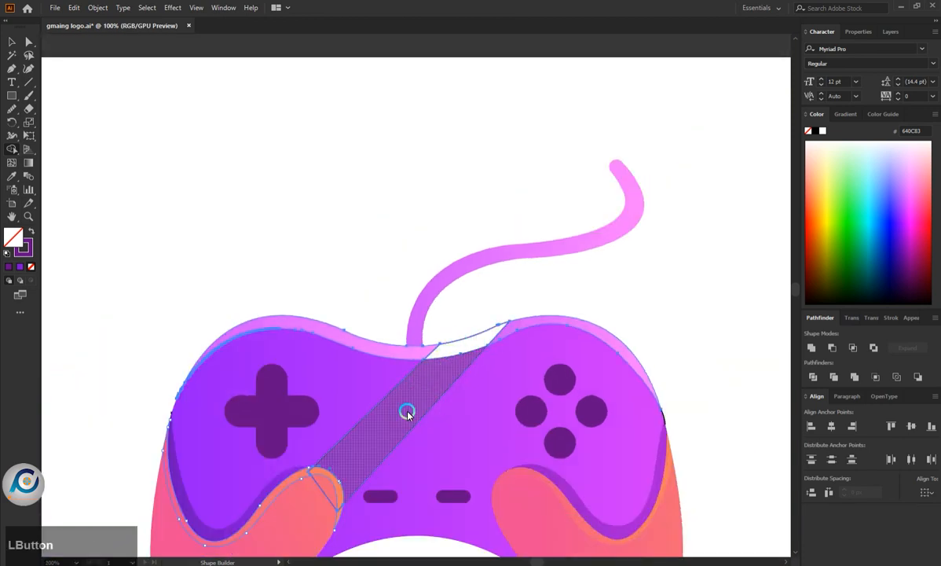
Try to trim the band's ends on the left grip and build its body section with Shape Builder, and undo it
{"action": "scroll", "coordinate": [321, 500], "scroll_direction": "up", "scroll_amount": 2}
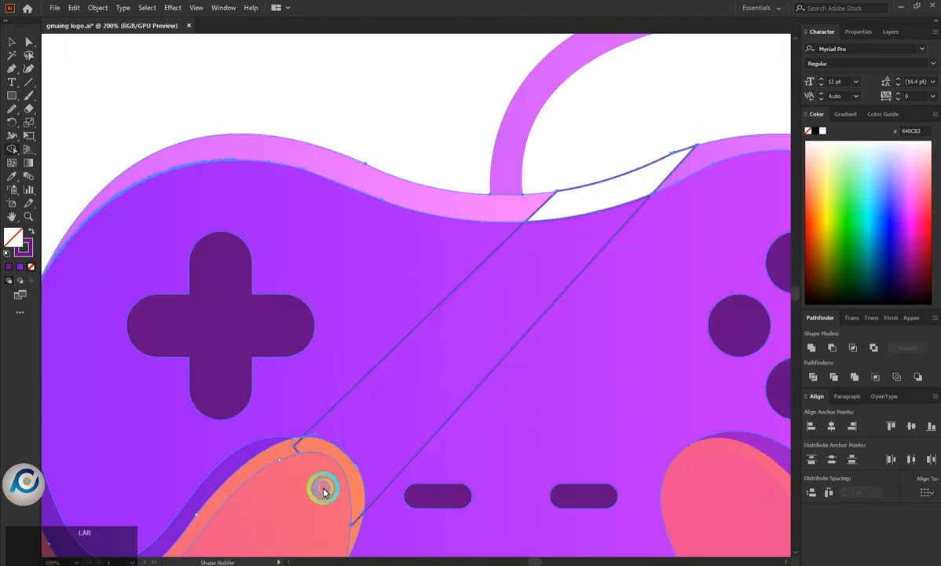
{"action": "left_click", "coordinate": [297, 448], "text": "alt"}
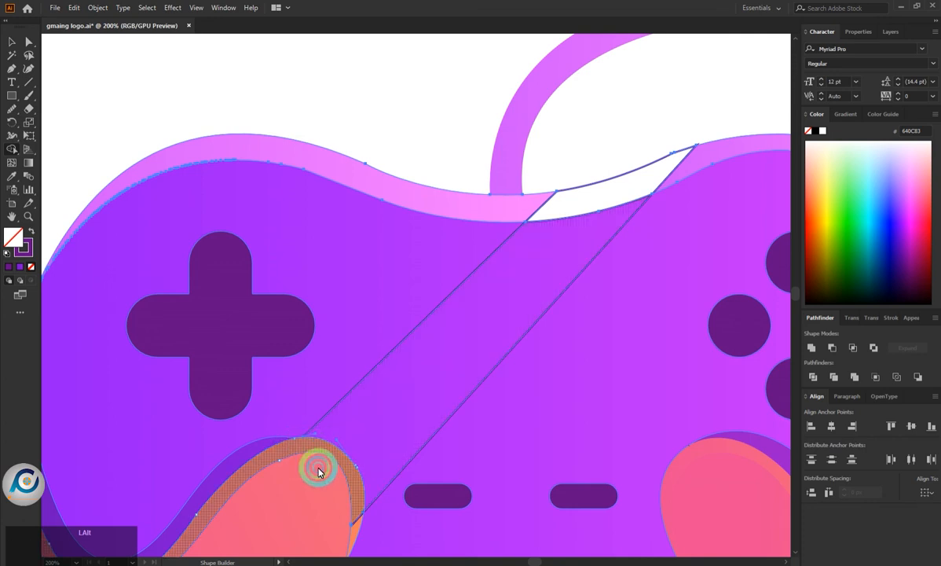
{"action": "left_click", "coordinate": [355, 522], "text": "alt"}
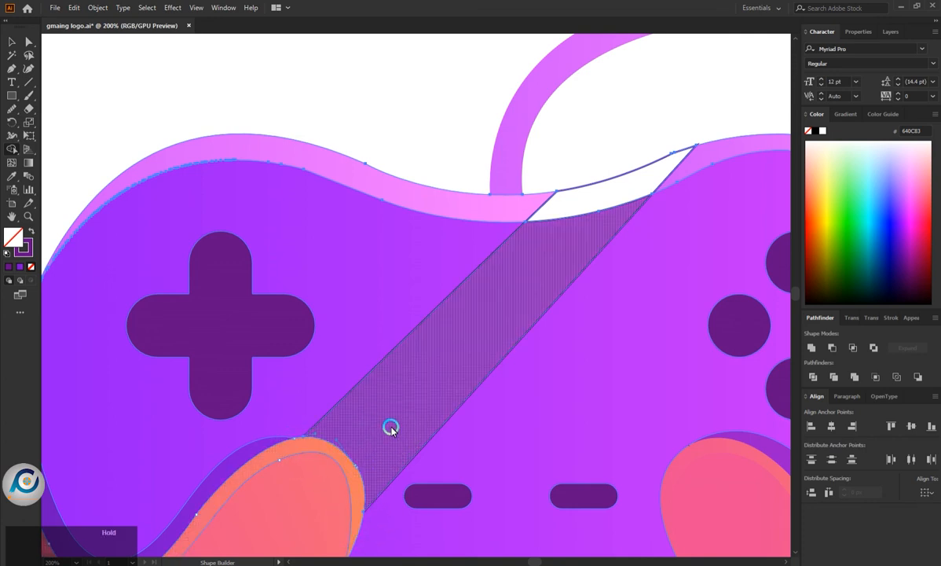
{"action": "mouse_move", "coordinate": [386, 432]}
{"action": "left_mouse_down"}
{"action": "mouse_move", "coordinate": [391, 418]}
{"action": "mouse_move", "coordinate": [432, 390]}
{"action": "mouse_move", "coordinate": [437, 374]}
{"action": "mouse_move", "coordinate": [452, 372]}
{"action": "left_mouse_up"}
{"action": "left_click", "coordinate": [429, 398]}
{"action": "scroll", "coordinate": [420, 376], "scroll_direction": "down", "scroll_amount": 1}
{"action": "left_click", "coordinate": [411, 406]}
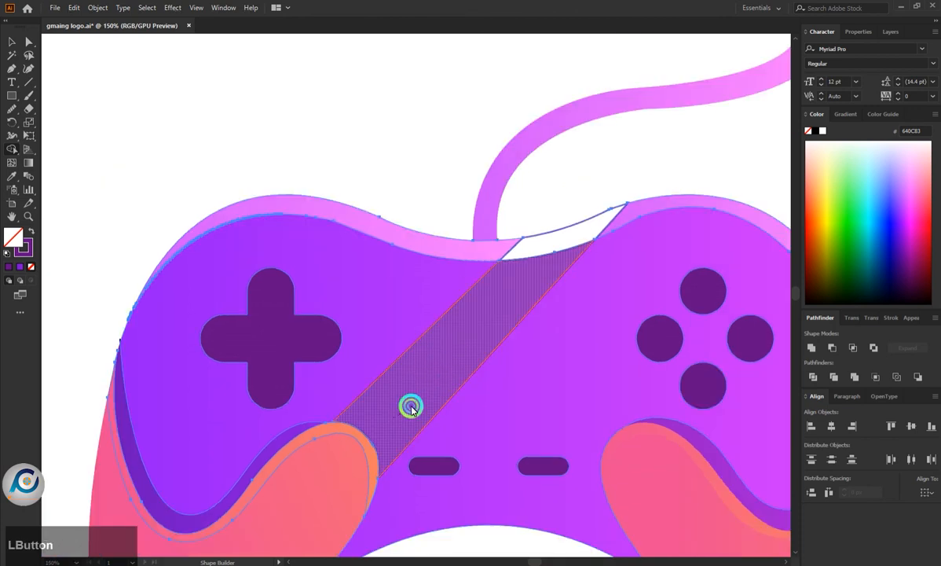
{"action": "key", "text": "ctrl"}
{"action": "key", "text": "ctrl+z"}
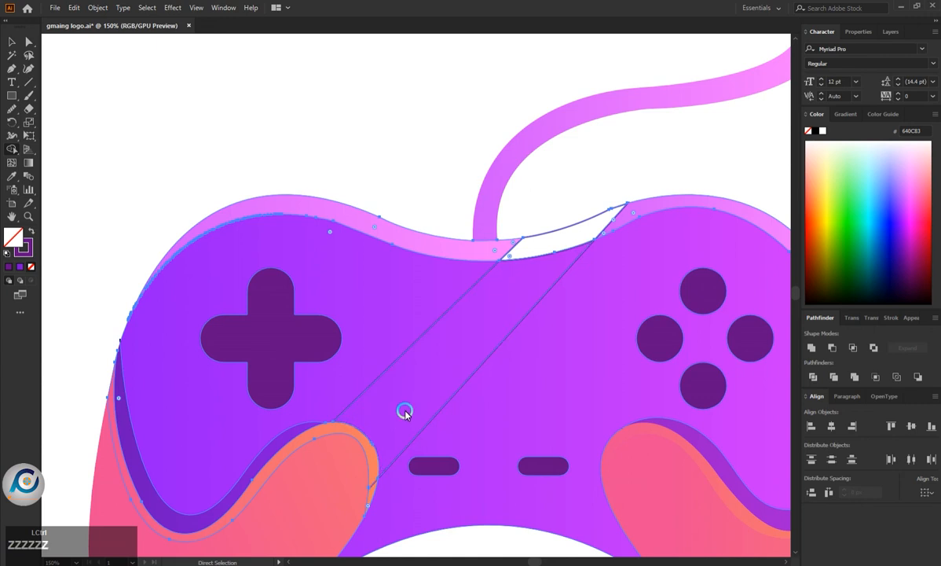
Build the band's section over the body as a separate shape and remove its leftover ends on the left grip
{"action": "left_click", "coordinate": [406, 411]}
{"action": "left_click_drag", "start_coordinate": [386, 424], "coordinate": [400, 412]}
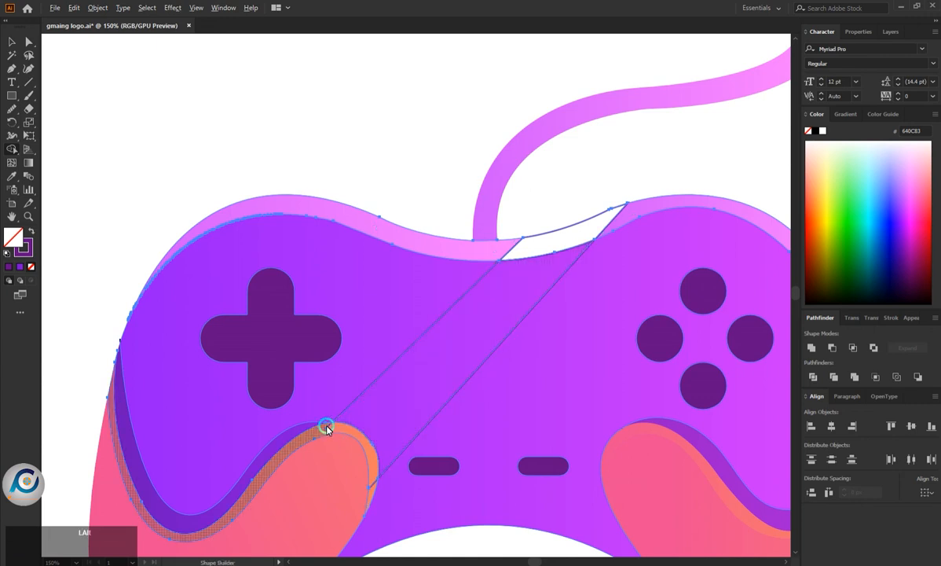
{"action": "key", "text": "alt"}
{"action": "mouse_move", "coordinate": [329, 432]}
{"action": "left_mouse_down"}
{"action": "mouse_move", "coordinate": [361, 457]}
{"action": "mouse_move", "coordinate": [375, 485]}
{"action": "left_mouse_up"}
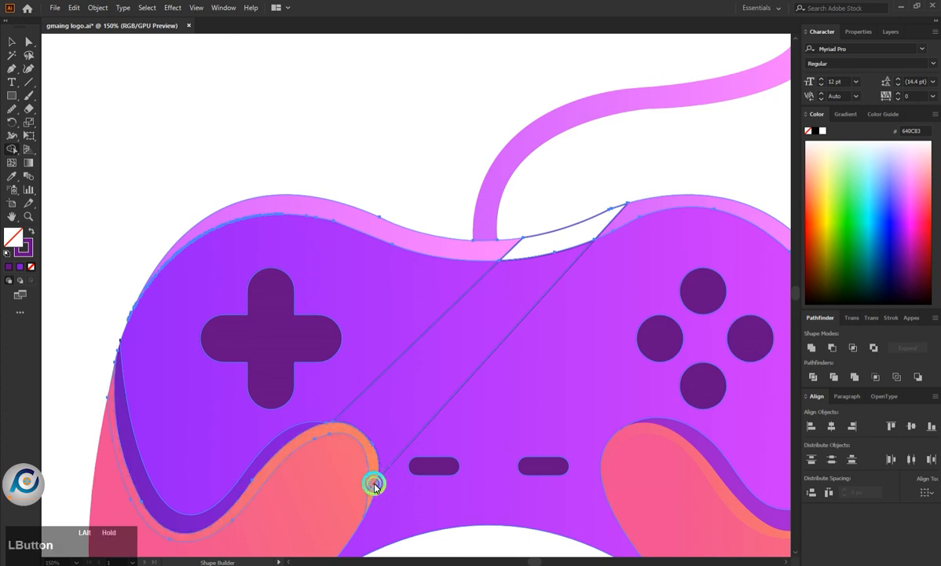
{"action": "scroll", "coordinate": [377, 392], "scroll_direction": "down", "scroll_amount": 2}
{"action": "scroll", "coordinate": [442, 416], "scroll_direction": "up", "scroll_amount": 1}
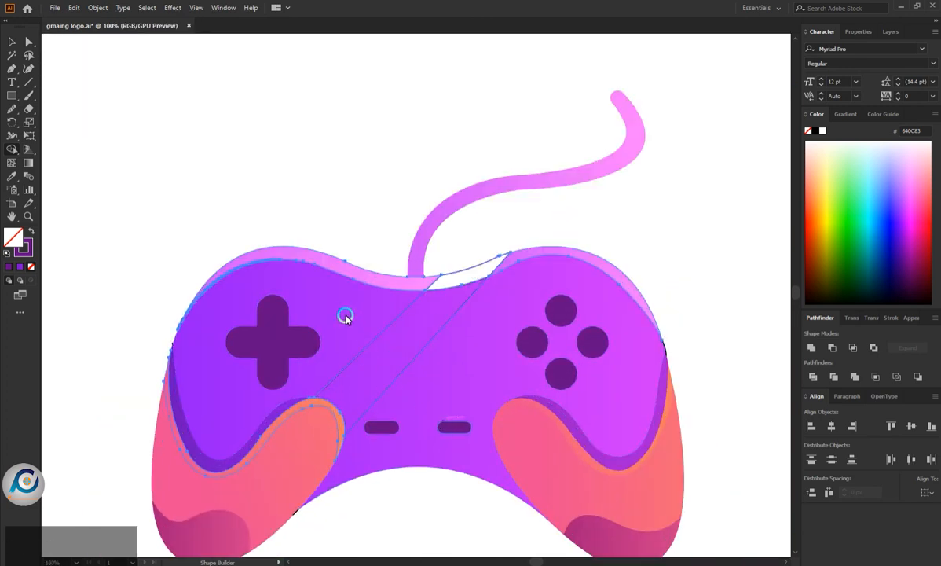
Fill the band's piece on the upper rim with light pink FFB7F6 and remove its stroke
{"action": "left_click", "coordinate": [11, 42]}
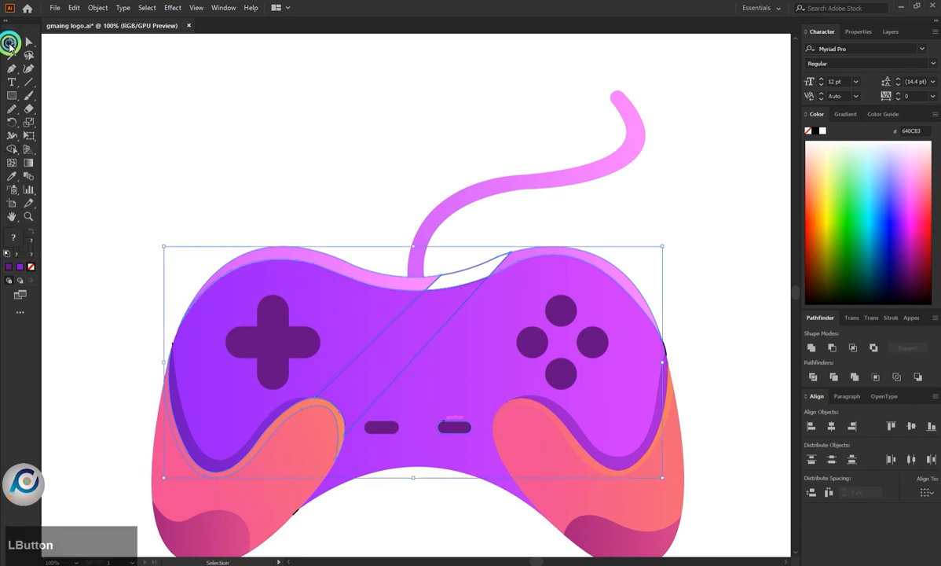
{"action": "left_click", "coordinate": [477, 267]}
{"action": "left_click", "coordinate": [468, 280]}
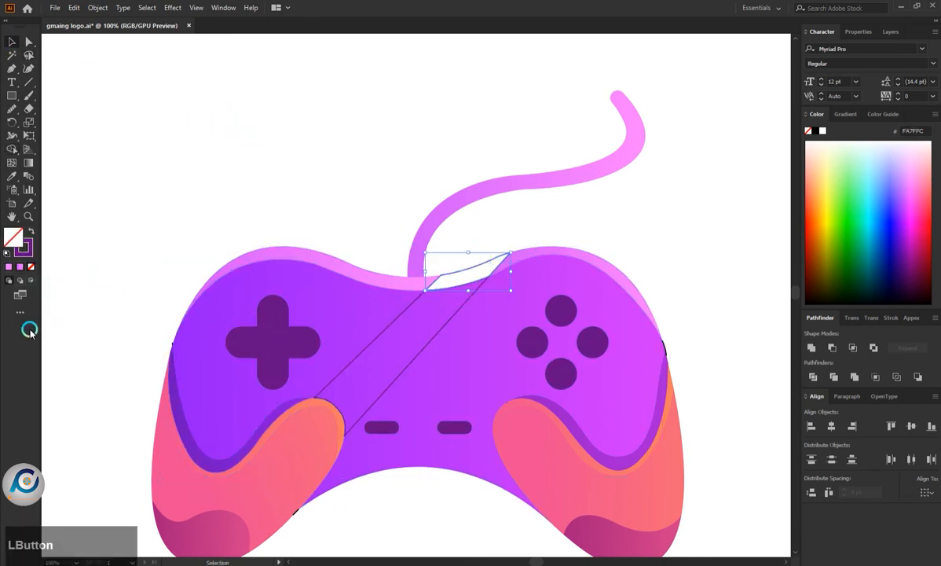
{"action": "left_click", "coordinate": [8, 266]}
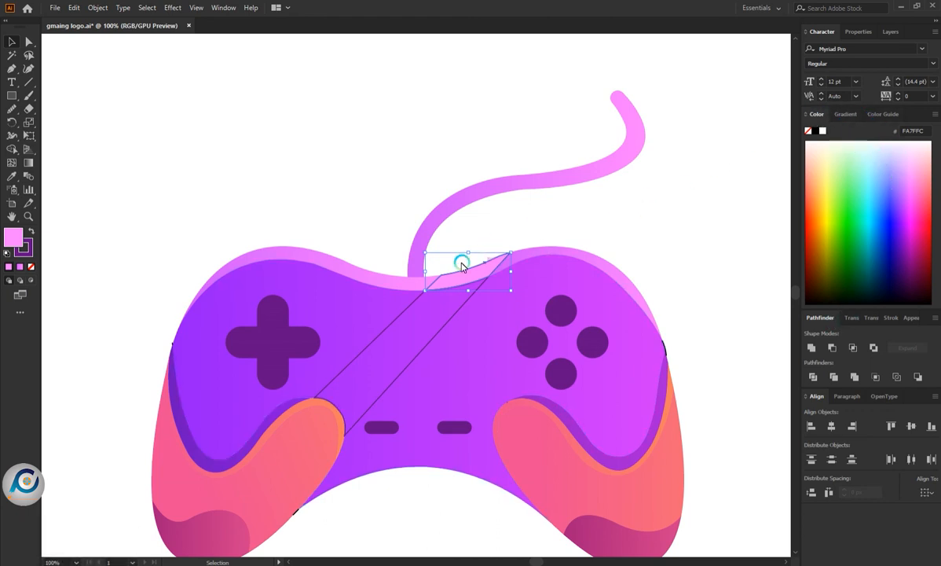
{"action": "left_click", "coordinate": [29, 161]}
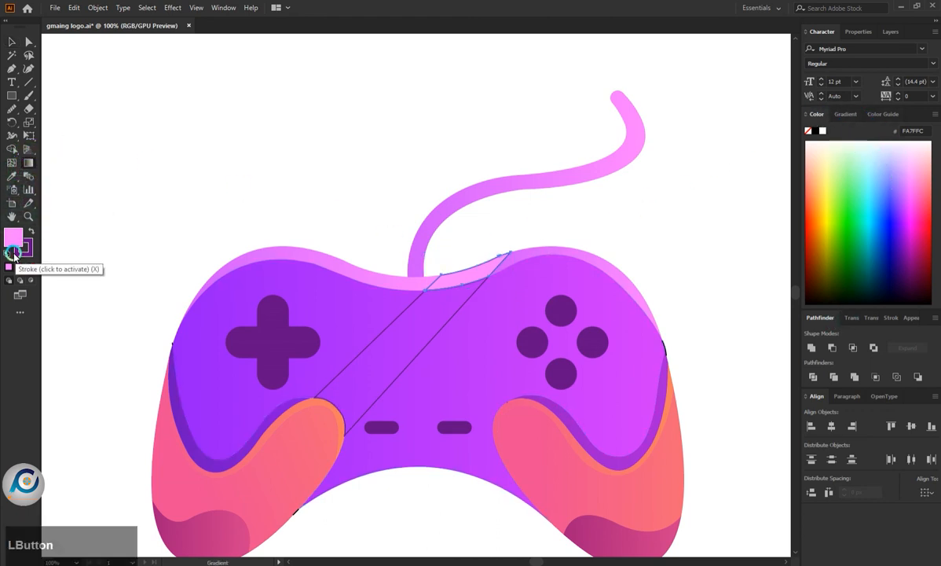
{"action": "left_click", "coordinate": [13, 235]}
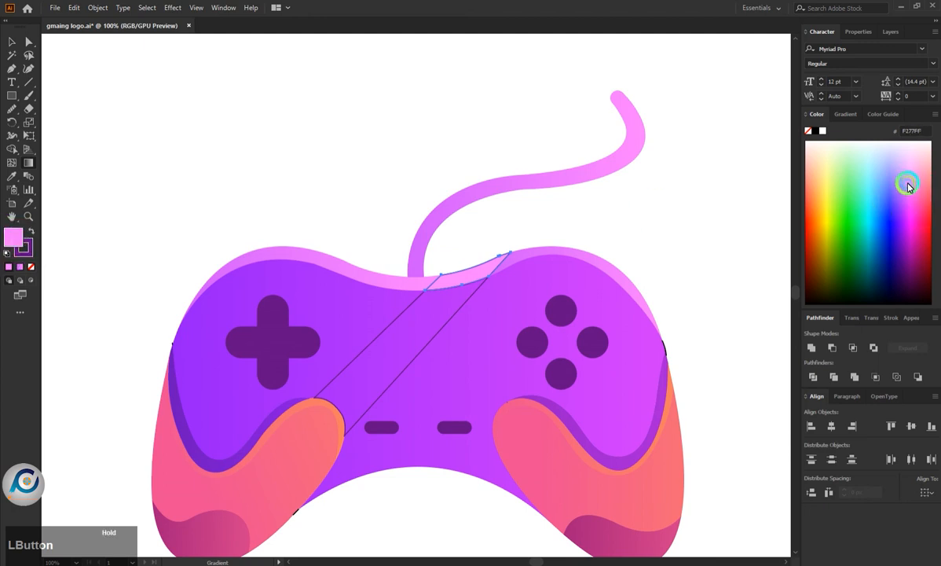
{"action": "left_click_drag", "start_coordinate": [906, 185], "coordinate": [910, 172]}
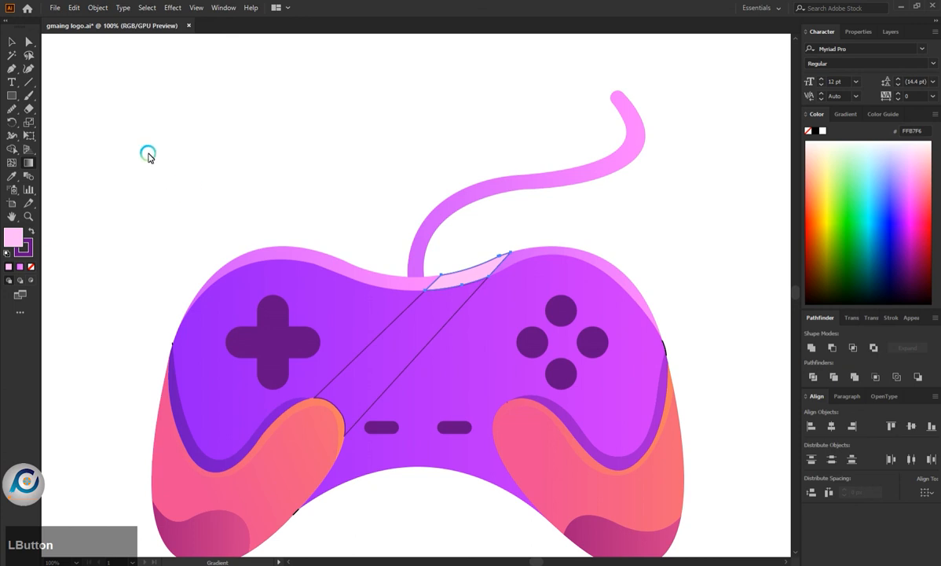
{"action": "left_click", "coordinate": [29, 41]}
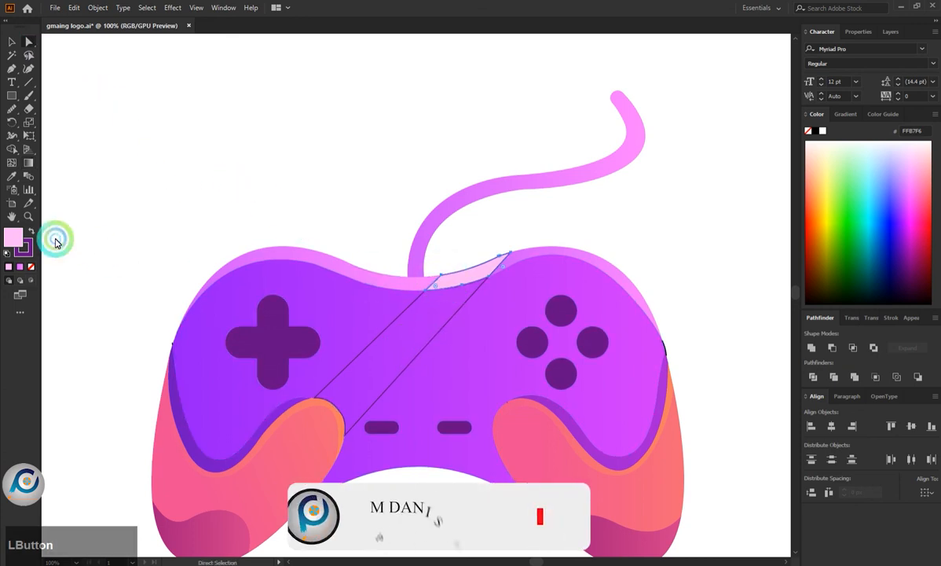
Fill the band's body section with the violet-to-pink linear gradient without a stroke, angled about 45° along the band
{"action": "left_click", "coordinate": [400, 338]}
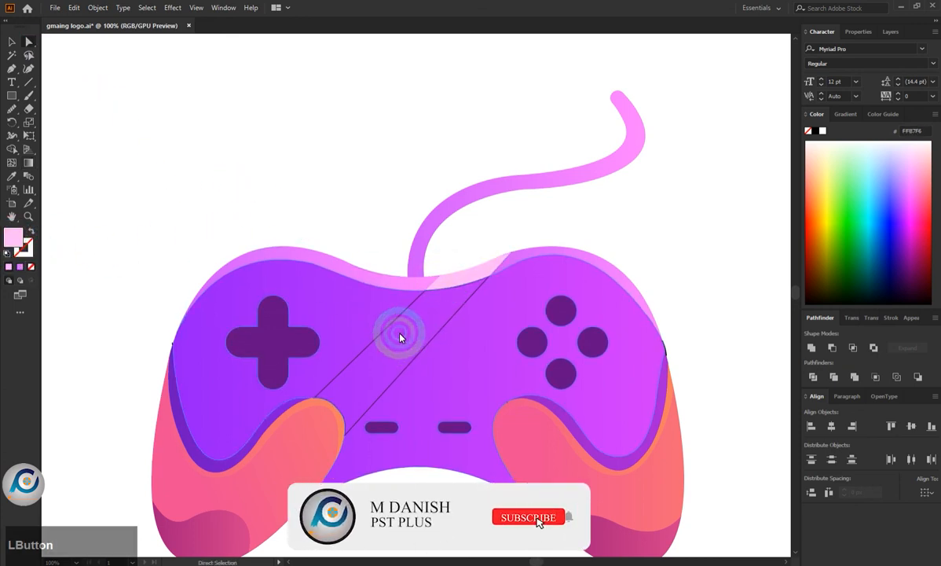
{"action": "left_click", "coordinate": [19, 267]}
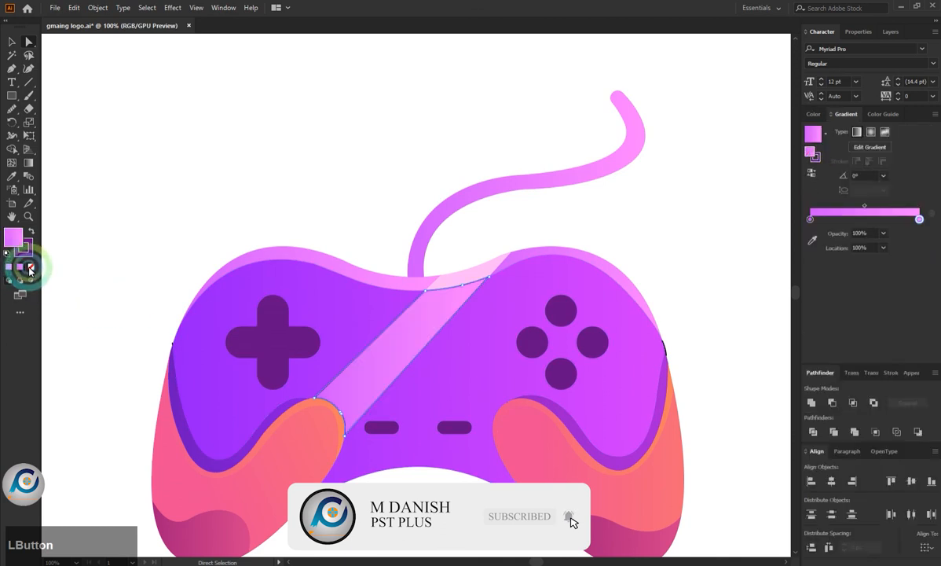
{"action": "left_click", "coordinate": [29, 163]}
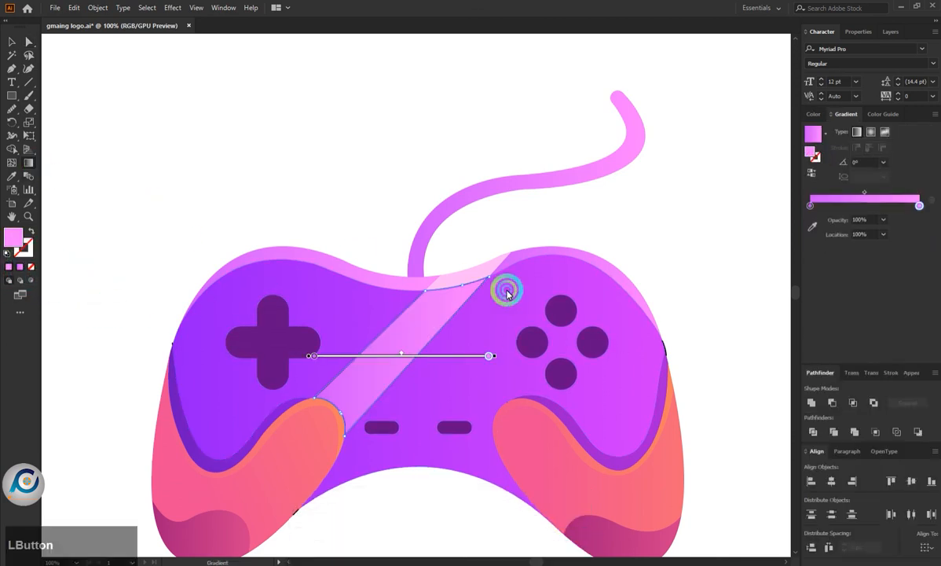
{"action": "mouse_move", "coordinate": [499, 358]}
{"action": "left_mouse_down"}
{"action": "mouse_move", "coordinate": [429, 237]}
{"action": "mouse_move", "coordinate": [458, 281]}
{"action": "left_mouse_up"}
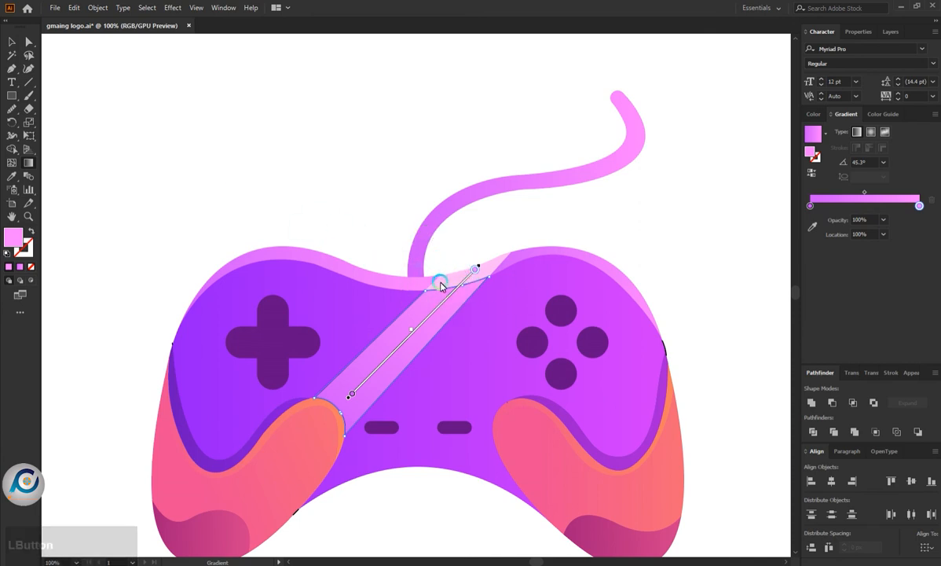
Set the gradient's lower stop to the purple sampled from the body and shift the gradient down along the band
{"action": "double_click", "coordinate": [352, 395]}
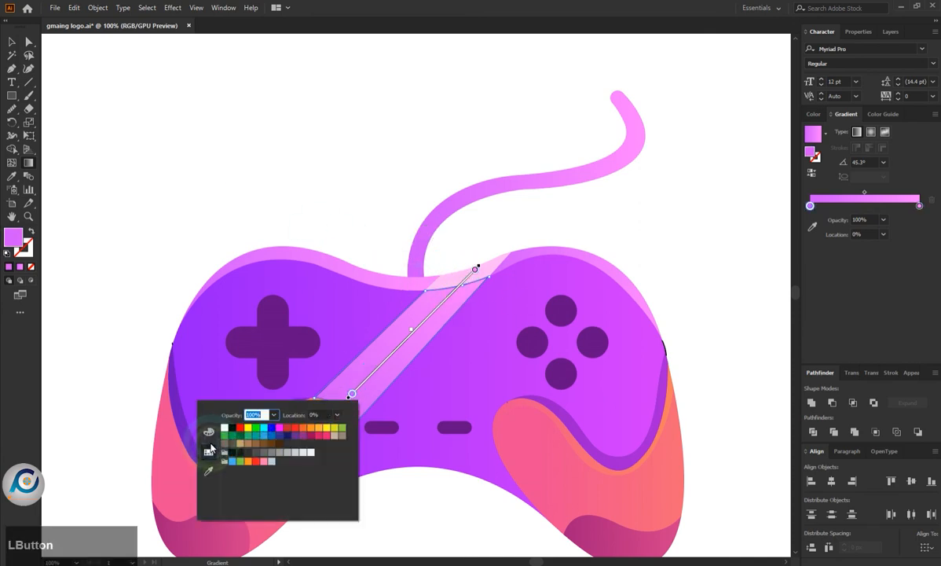
{"action": "left_click", "coordinate": [210, 446]}
{"action": "left_click", "coordinate": [308, 386]}
{"action": "left_click", "coordinate": [336, 413]}
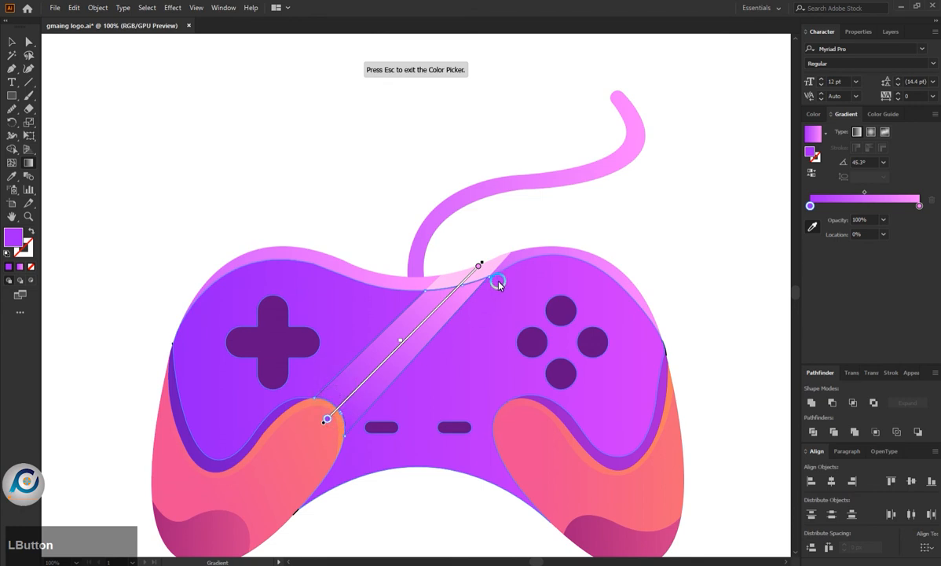
{"action": "left_click_drag", "start_coordinate": [400, 343], "coordinate": [364, 380]}
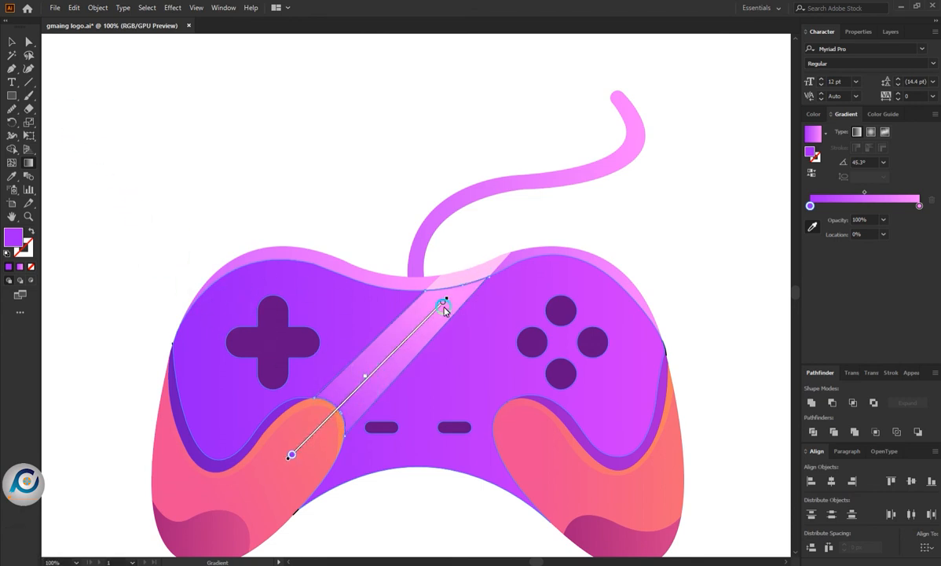
Recolour the band gradient's upper stop to a muted pink of about HSB 303, 58, 74, switching the colour sliders to HSB
{"action": "double_click", "coordinate": [444, 302]}
{"action": "left_click", "coordinate": [305, 340]}
{"action": "left_click_drag", "start_coordinate": [380, 360], "coordinate": [401, 347]}
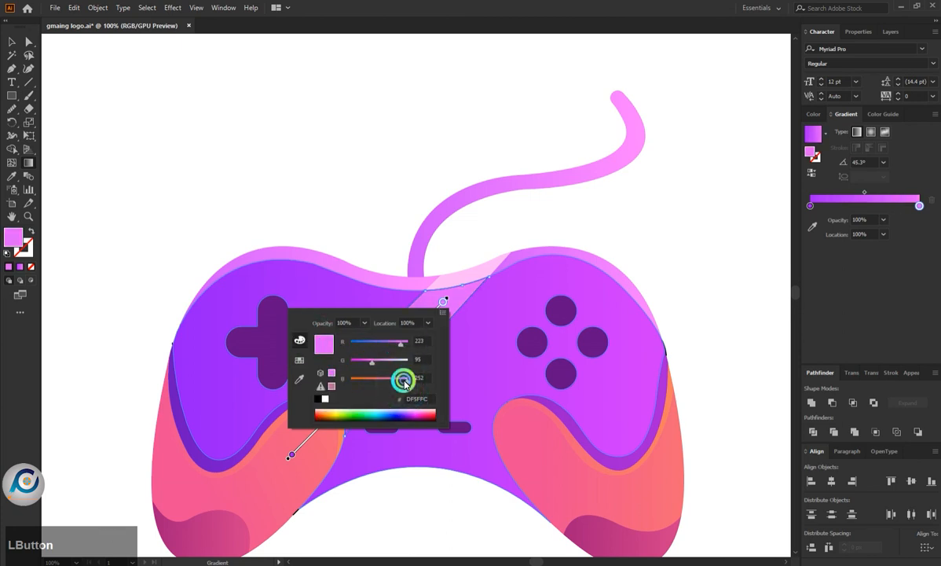
{"action": "right_click", "coordinate": [437, 328]}
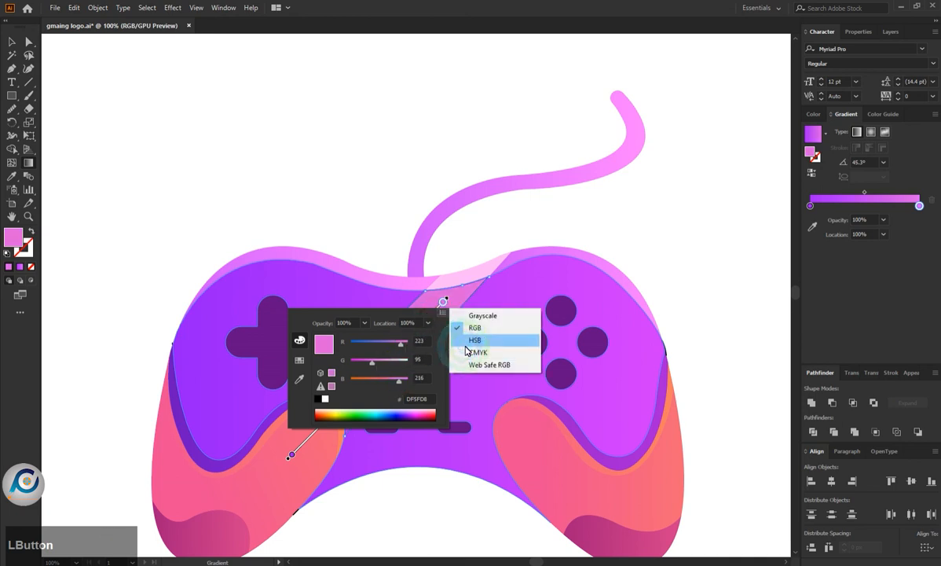
{"action": "left_click", "coordinate": [472, 337]}
{"action": "mouse_move", "coordinate": [400, 378]}
{"action": "left_mouse_down"}
{"action": "mouse_move", "coordinate": [384, 380]}
{"action": "mouse_move", "coordinate": [393, 380]}
{"action": "left_mouse_up"}
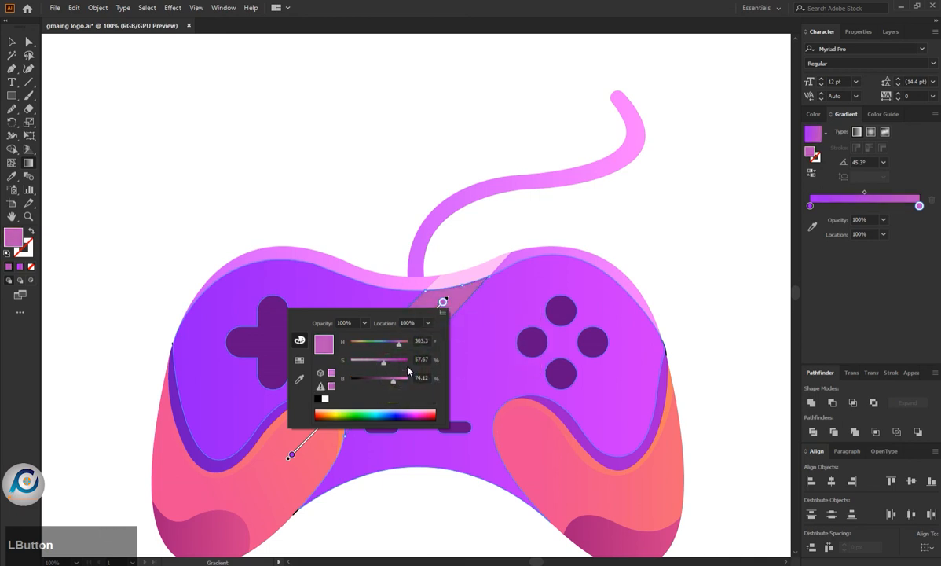
Select the band's body section and remove its stroke
{"action": "left_click", "coordinate": [12, 41]}
{"action": "left_click", "coordinate": [253, 129]}
{"action": "left_click", "coordinate": [422, 309]}
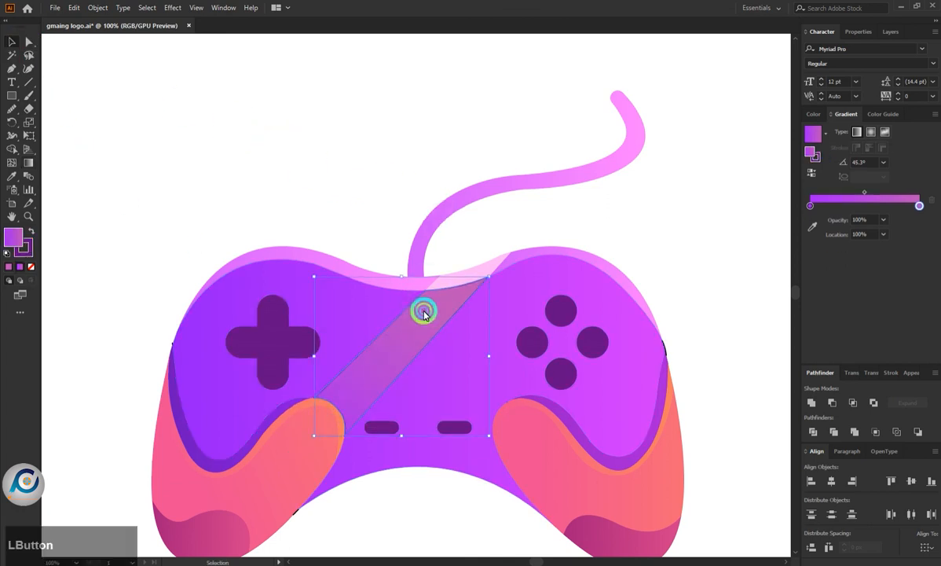
{"action": "left_click", "coordinate": [26, 250]}
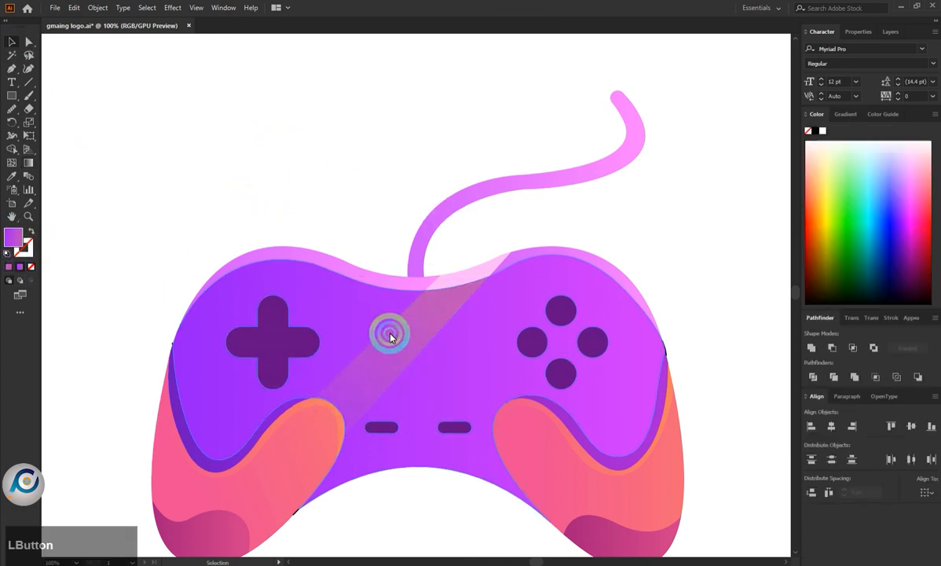
Brighten the band gradient's upper stop to about 87% brightness, keeping it pink
{"action": "left_click", "coordinate": [29, 163]}
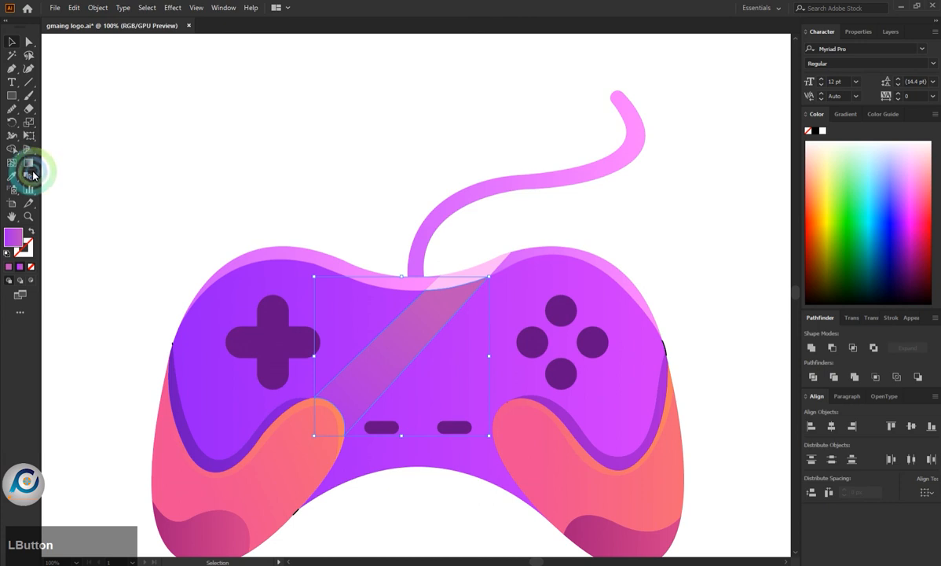
{"action": "double_click", "coordinate": [445, 301]}
{"action": "left_click_drag", "start_coordinate": [386, 379], "coordinate": [400, 379]}
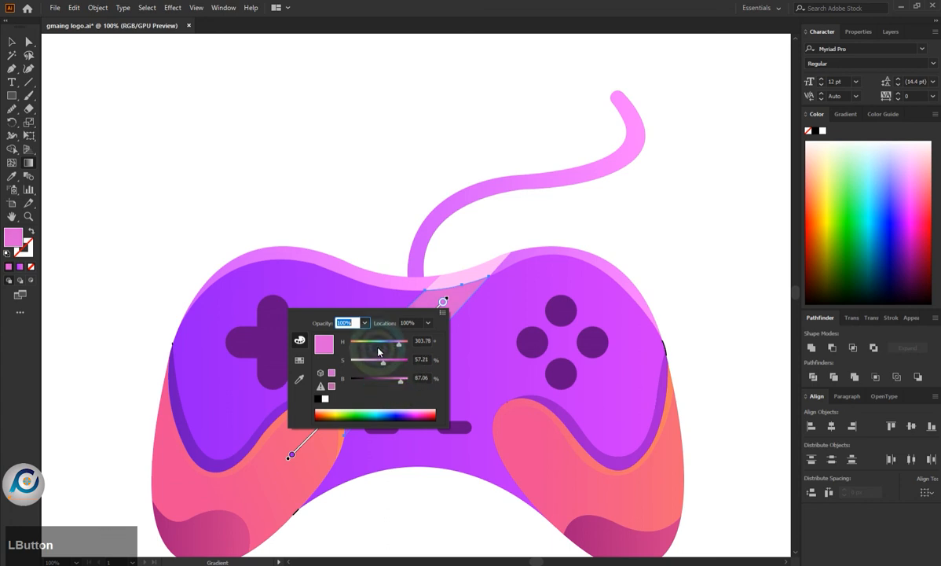
{"action": "left_click", "coordinate": [11, 40]}
{"action": "left_click", "coordinate": [20, 40]}
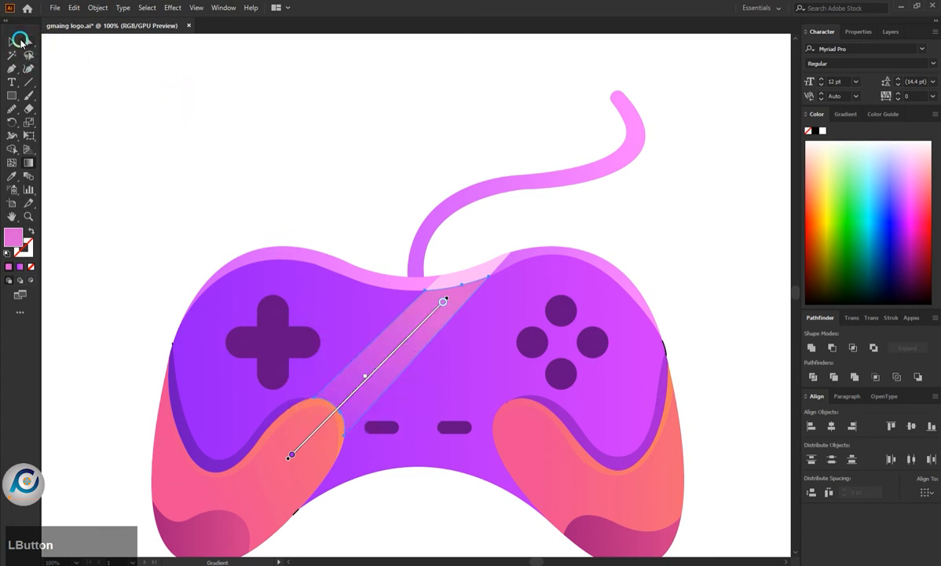
Fill the band's piece on the upper rim with a slightly more saturated light pink
{"action": "left_click", "coordinate": [284, 252]}
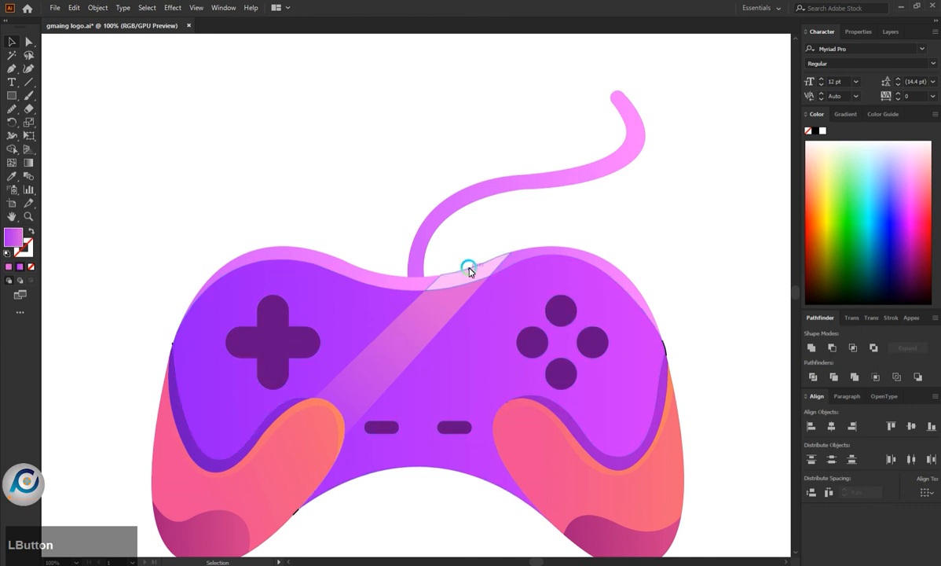
{"action": "double_click", "coordinate": [11, 238]}
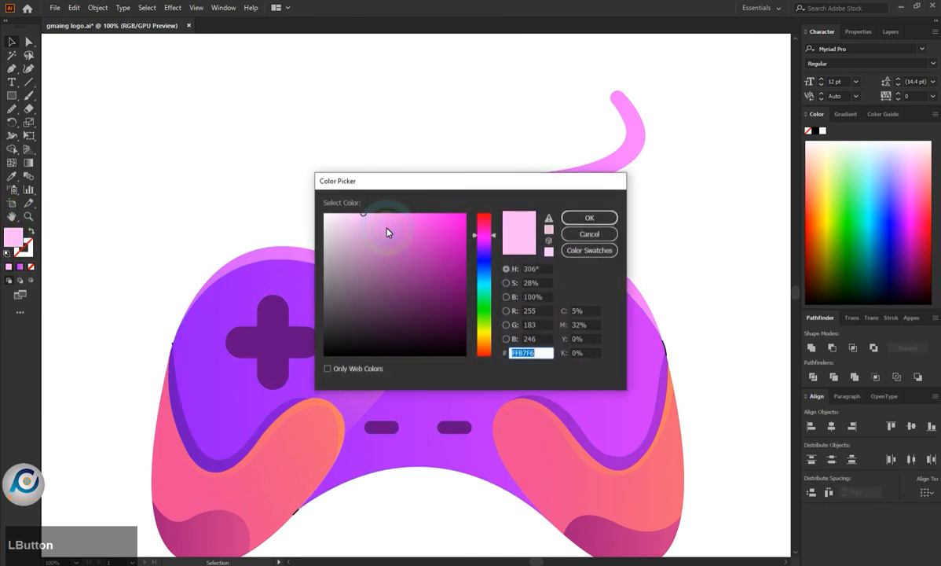
{"action": "left_click", "coordinate": [381, 217]}
{"action": "left_click", "coordinate": [599, 218]}
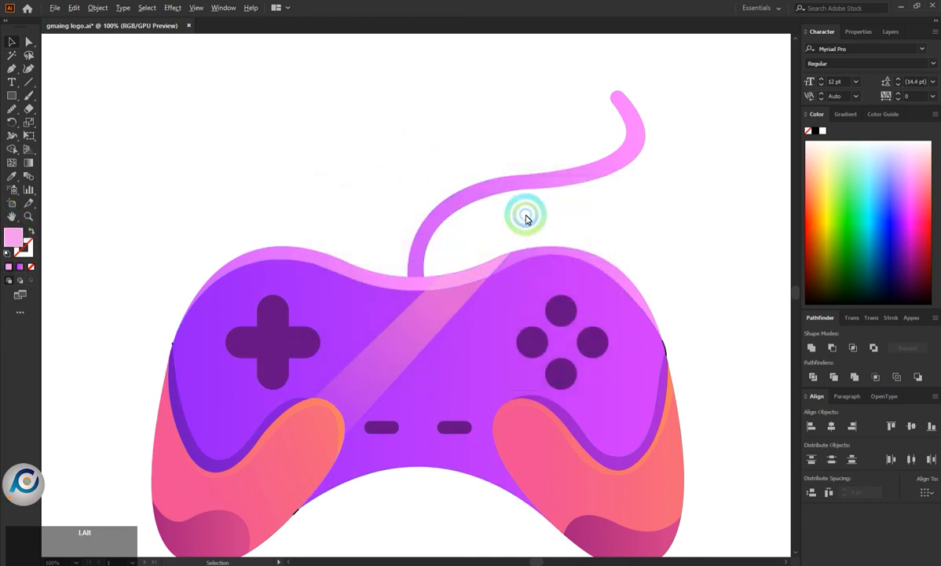
Select the whole controller artwork, including the cable, without the palette circles
{"action": "scroll", "coordinate": [526, 216], "scroll_direction": "down", "scroll_amount": 2}
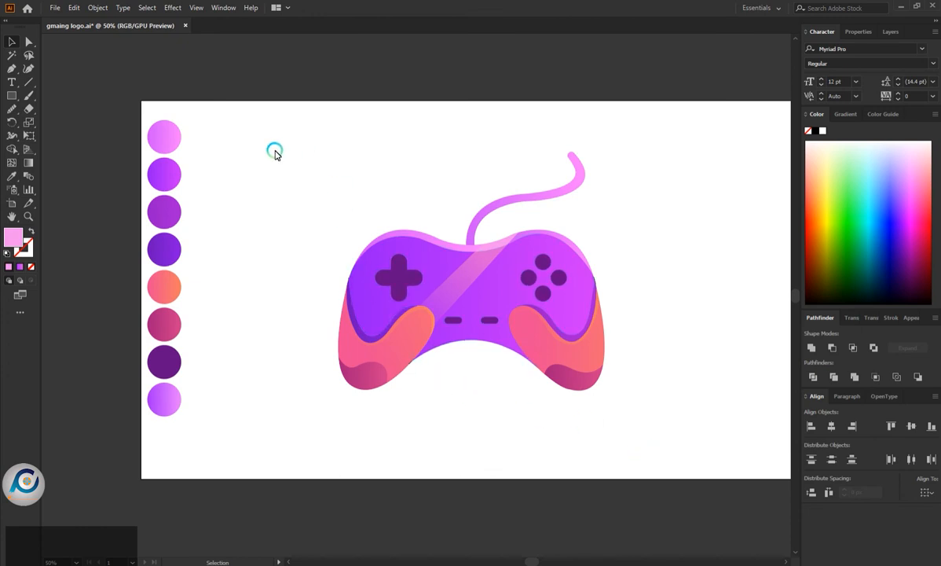
{"action": "left_click_drag", "start_coordinate": [274, 153], "coordinate": [660, 391]}
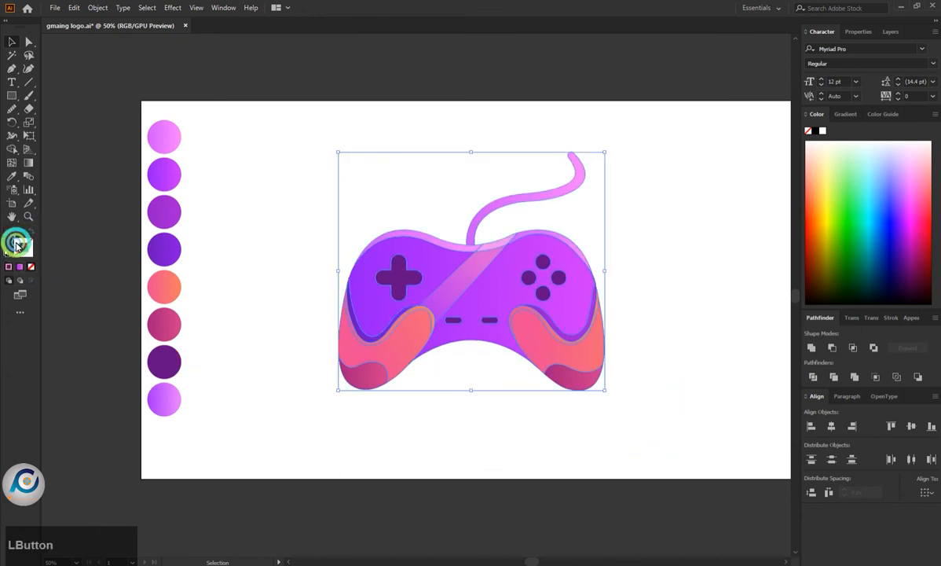